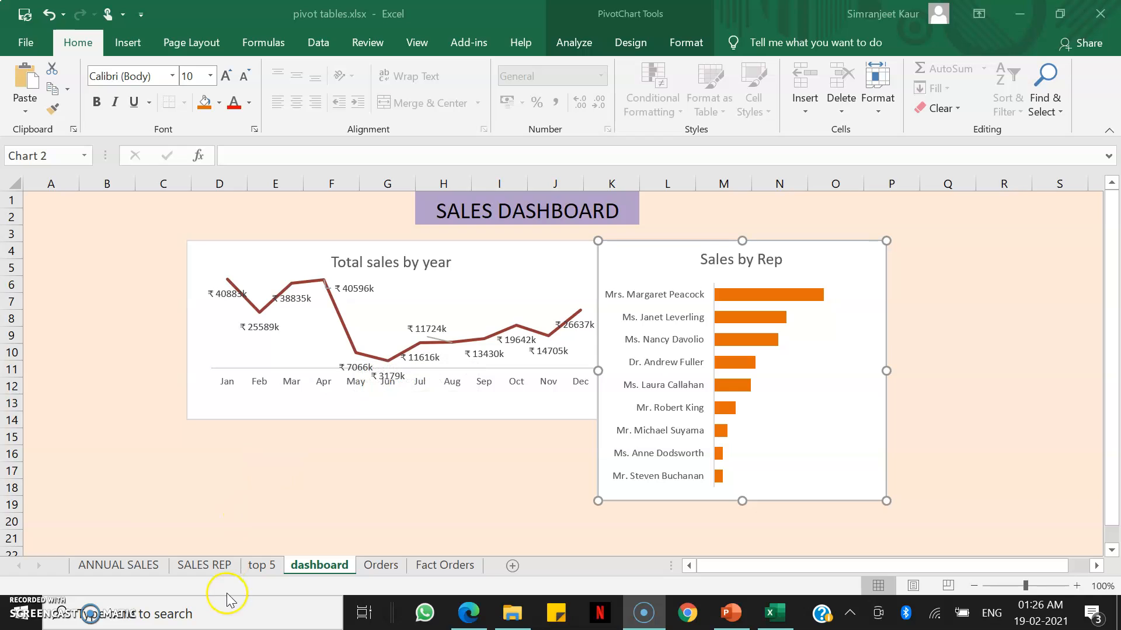
Go to the top 5 worksheet and open the PivotTable field list for its pivot table.
{"action": "left_click", "coordinate": [203, 565]}
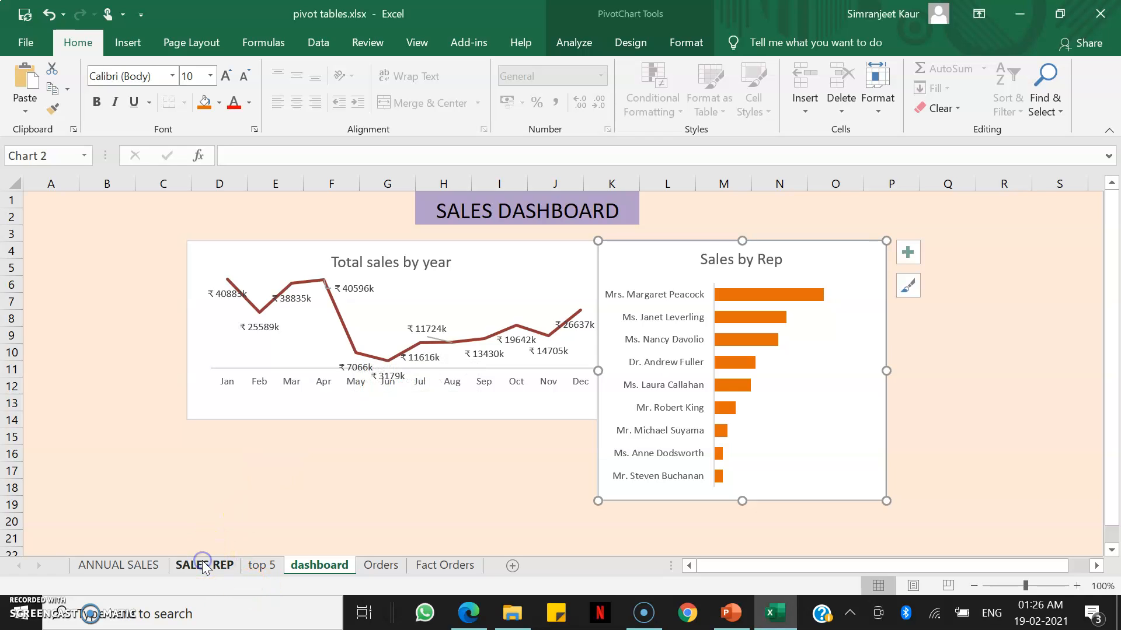
{"action": "left_click", "coordinate": [203, 565]}
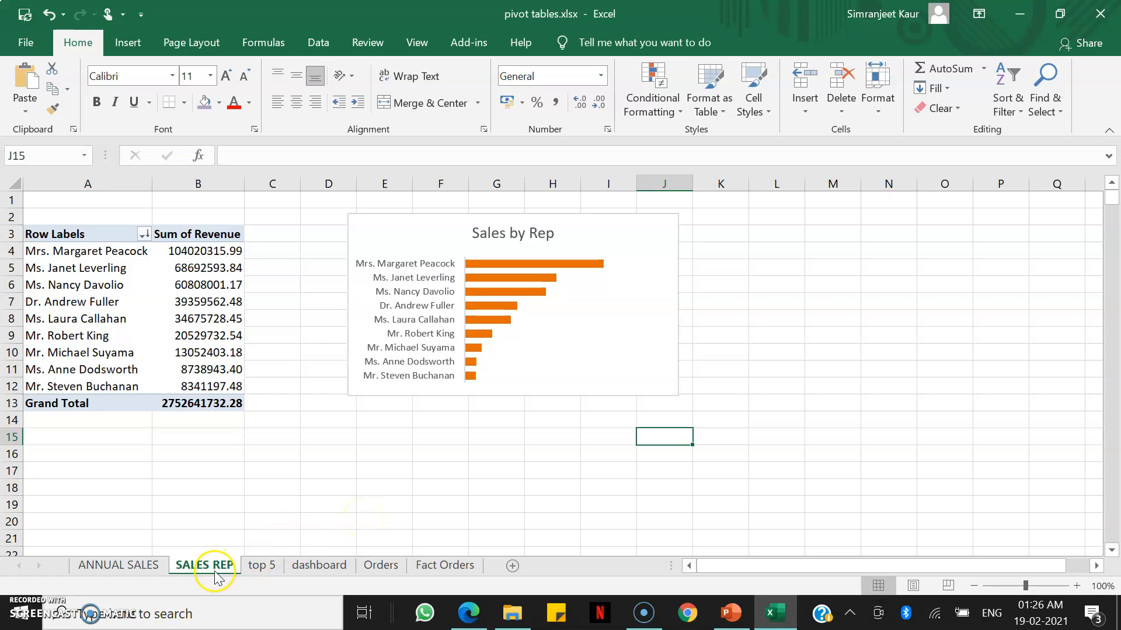
{"action": "left_click", "coordinate": [259, 574]}
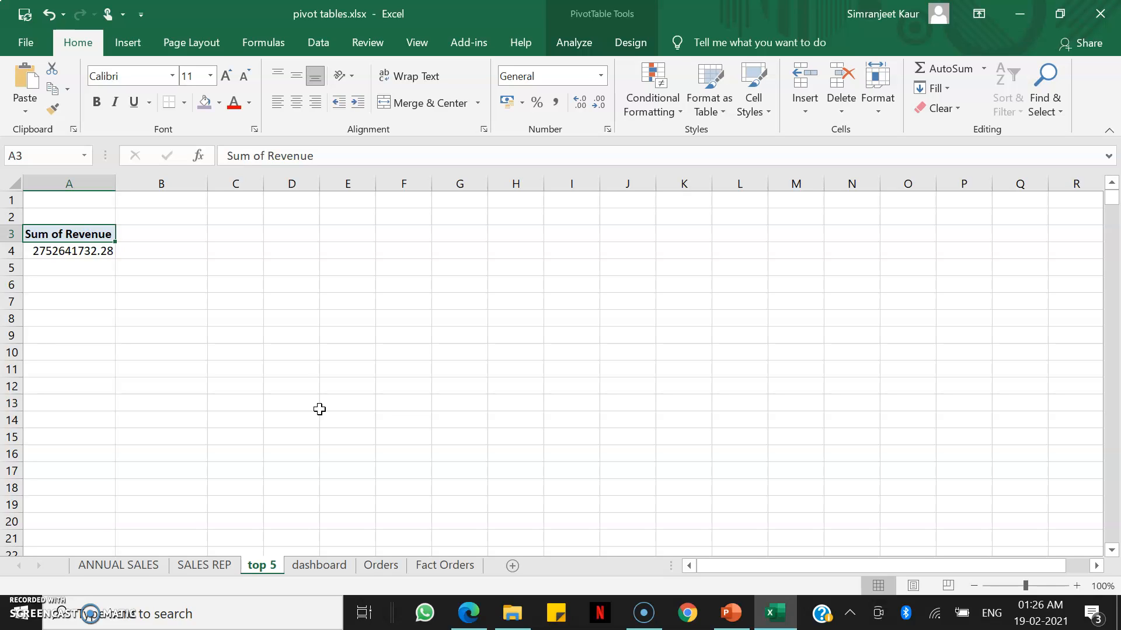
{"action": "left_click", "coordinate": [96, 252]}
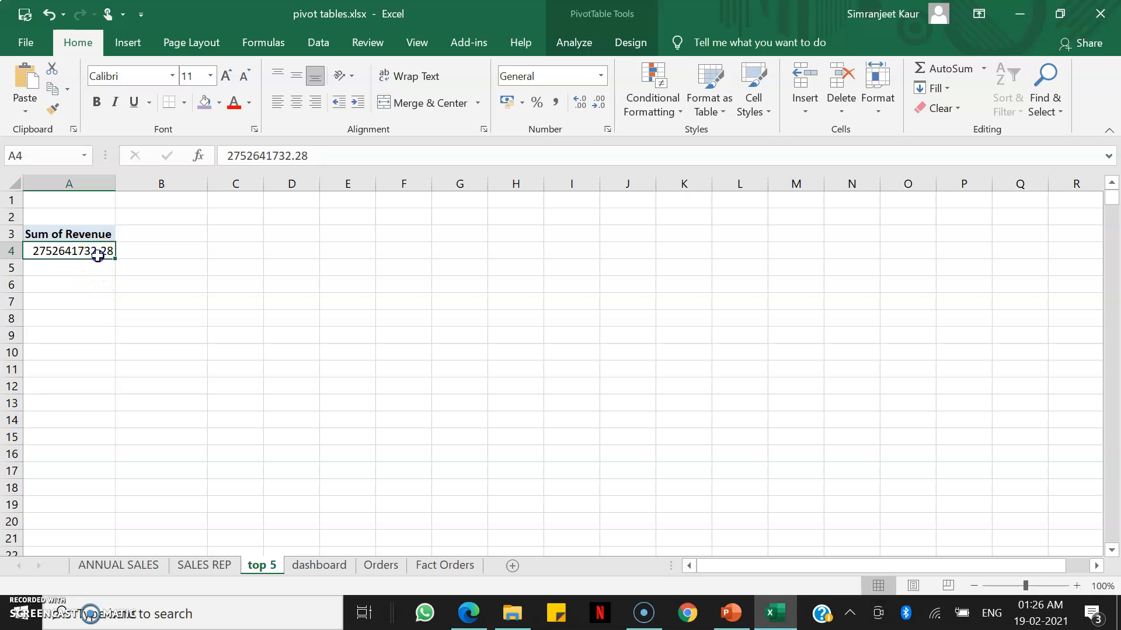
{"action": "left_click", "coordinate": [575, 42]}
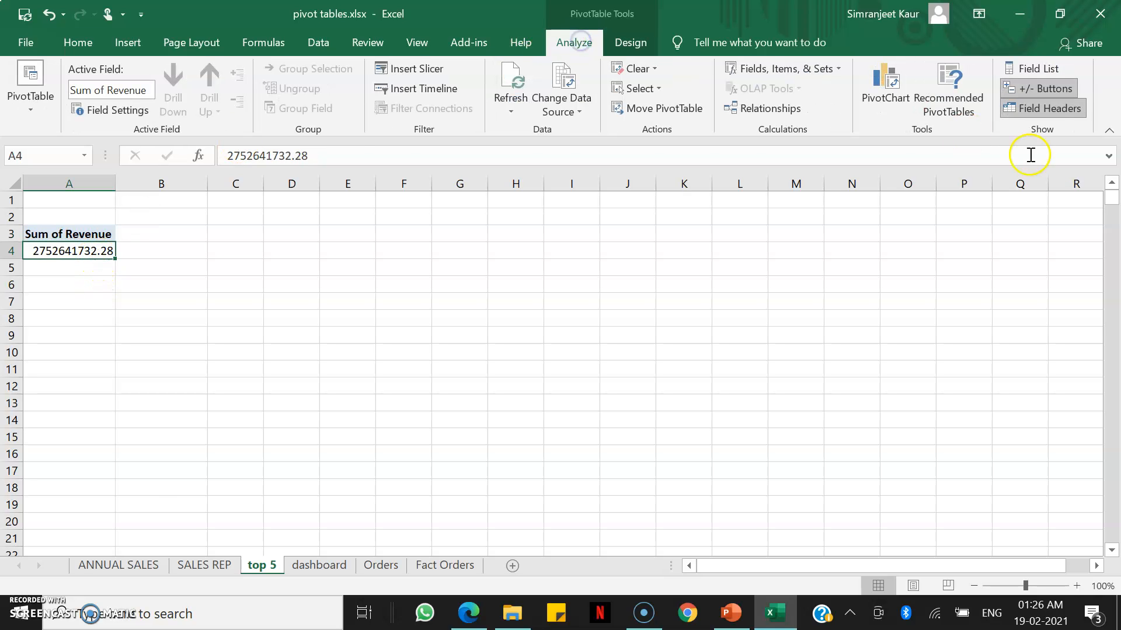
{"action": "left_click", "coordinate": [1035, 68]}
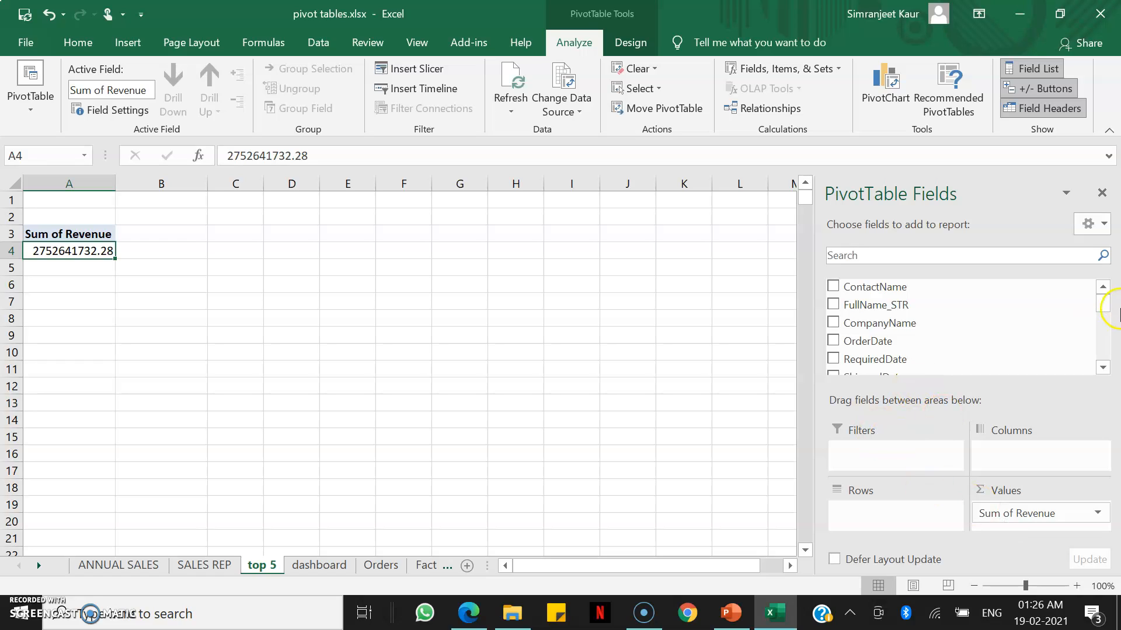
Add the CategoryName field to the pivot table's rows.
{"action": "left_click", "coordinate": [1101, 368]}
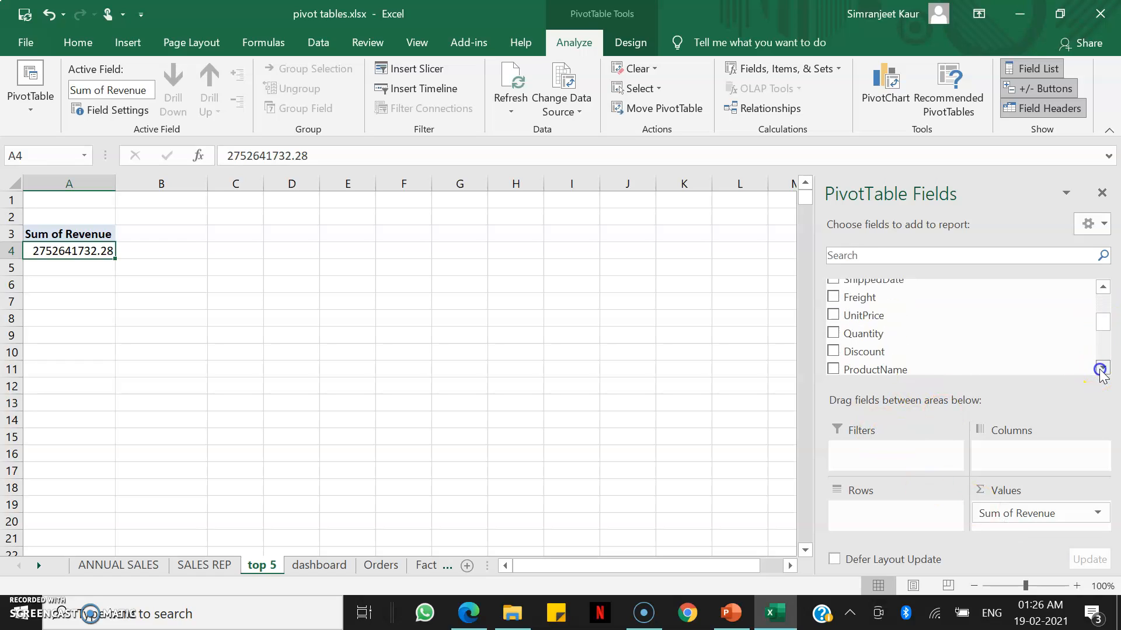
{"action": "left_click", "coordinate": [1100, 369]}
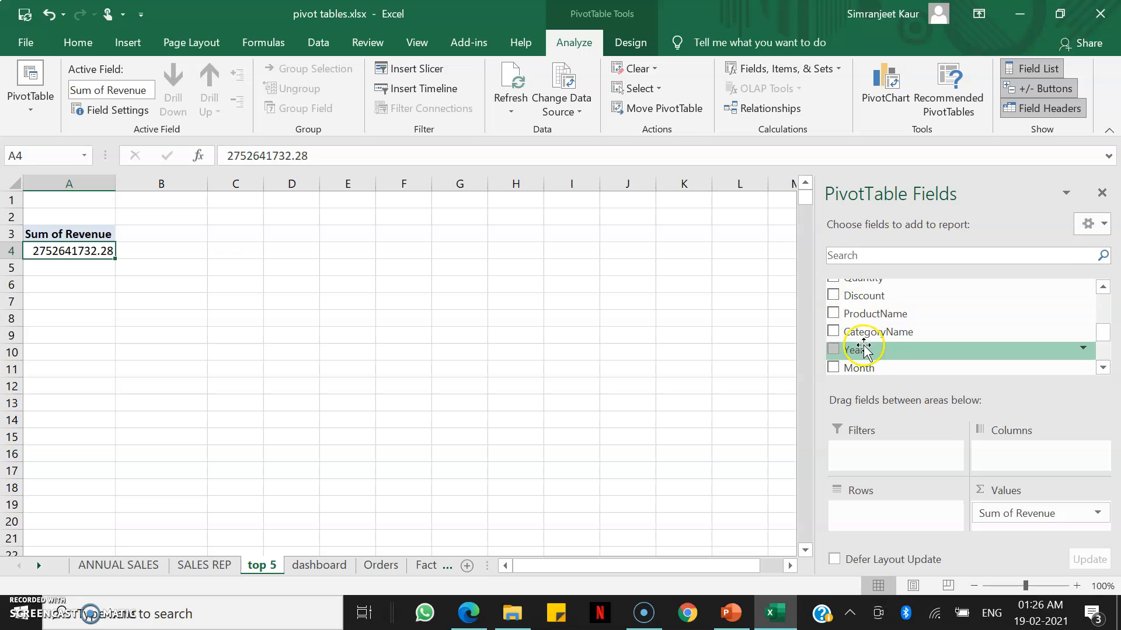
{"action": "left_click_drag", "start_coordinate": [866, 336], "coordinate": [878, 505]}
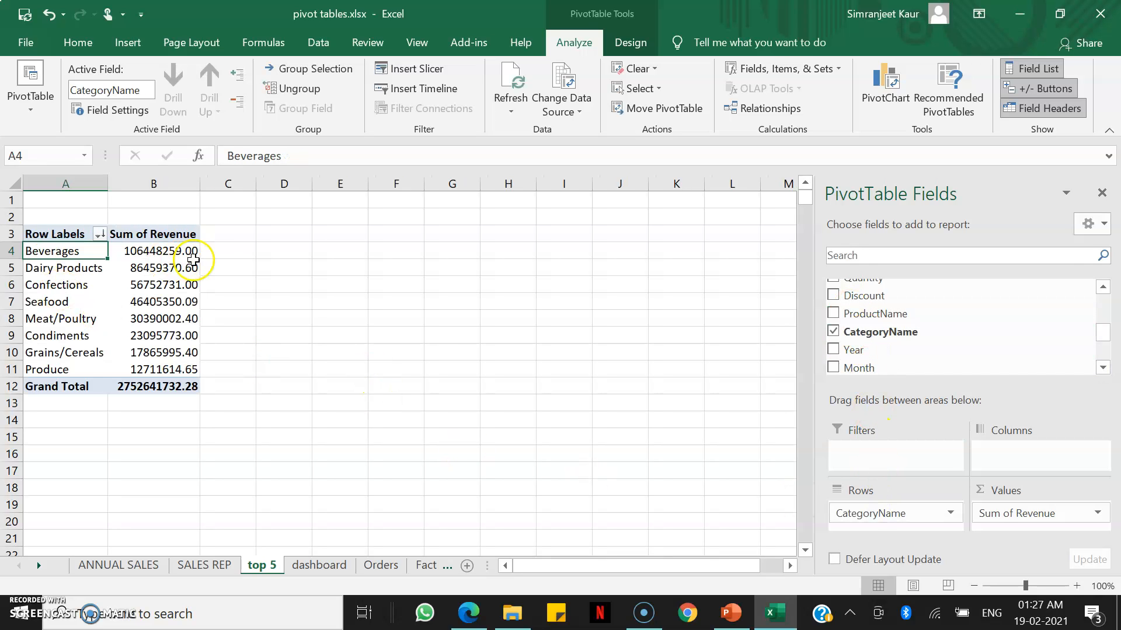
Sort the categories by Sum of Revenue from largest to smallest.
{"action": "left_click", "coordinate": [178, 267]}
{"action": "right_click", "coordinate": [177, 268]}
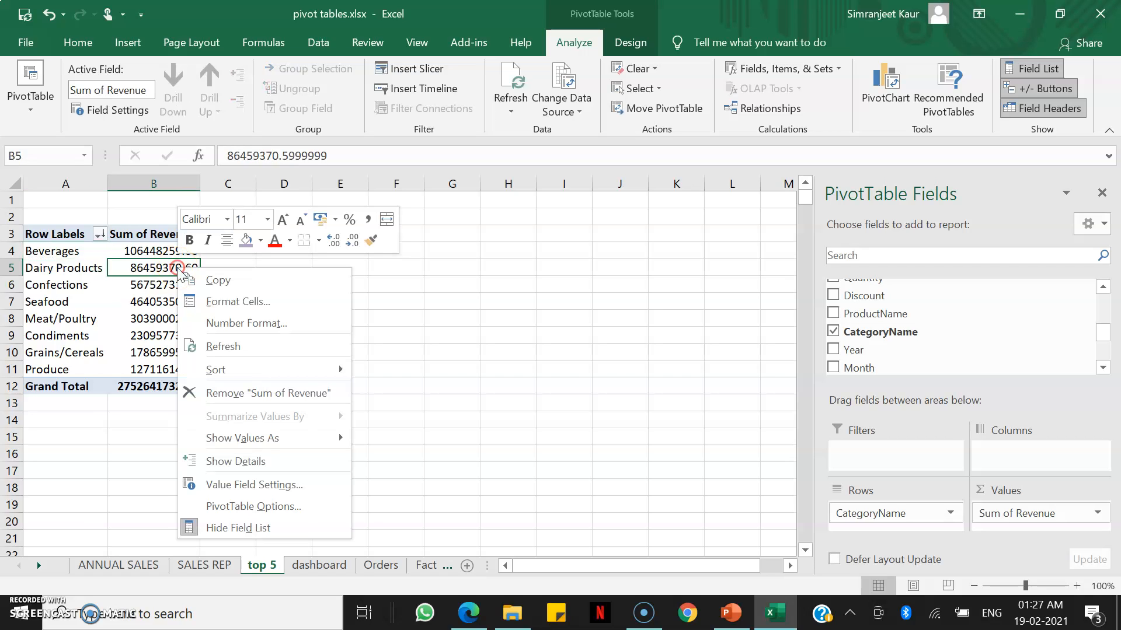
{"action": "left_click", "coordinate": [287, 372]}
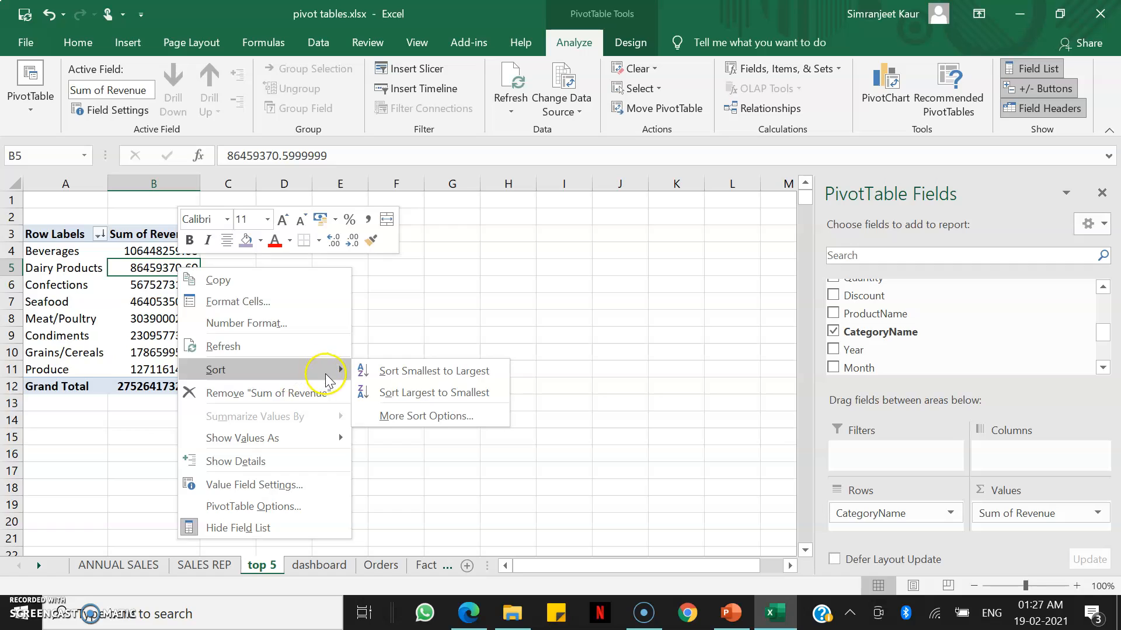
{"action": "left_click", "coordinate": [393, 401]}
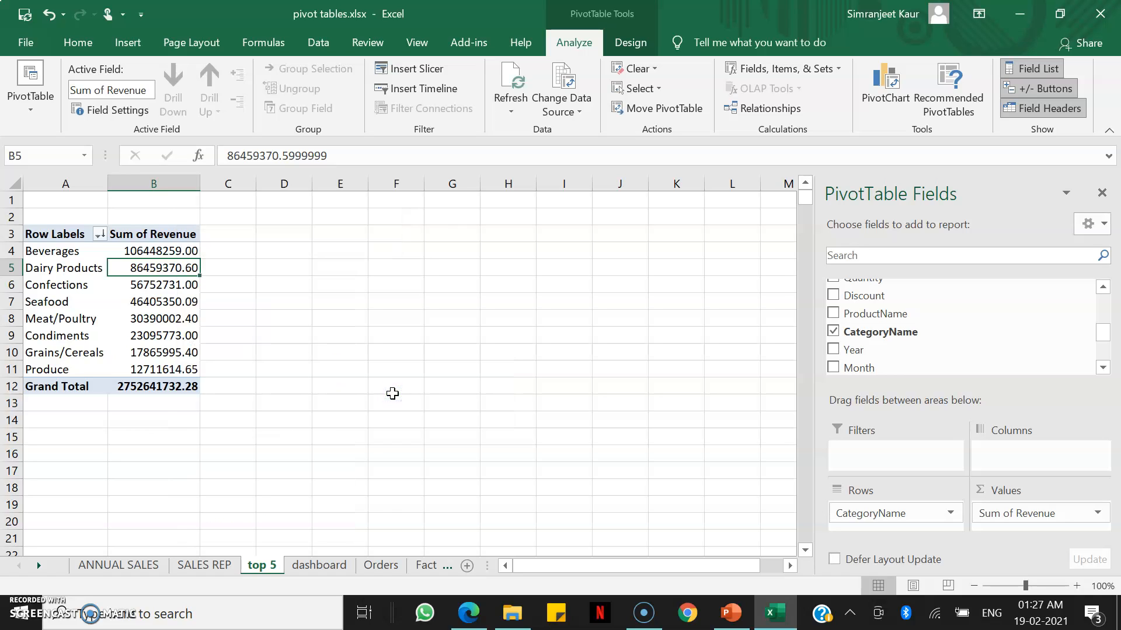
{"action": "right_click", "coordinate": [168, 267]}
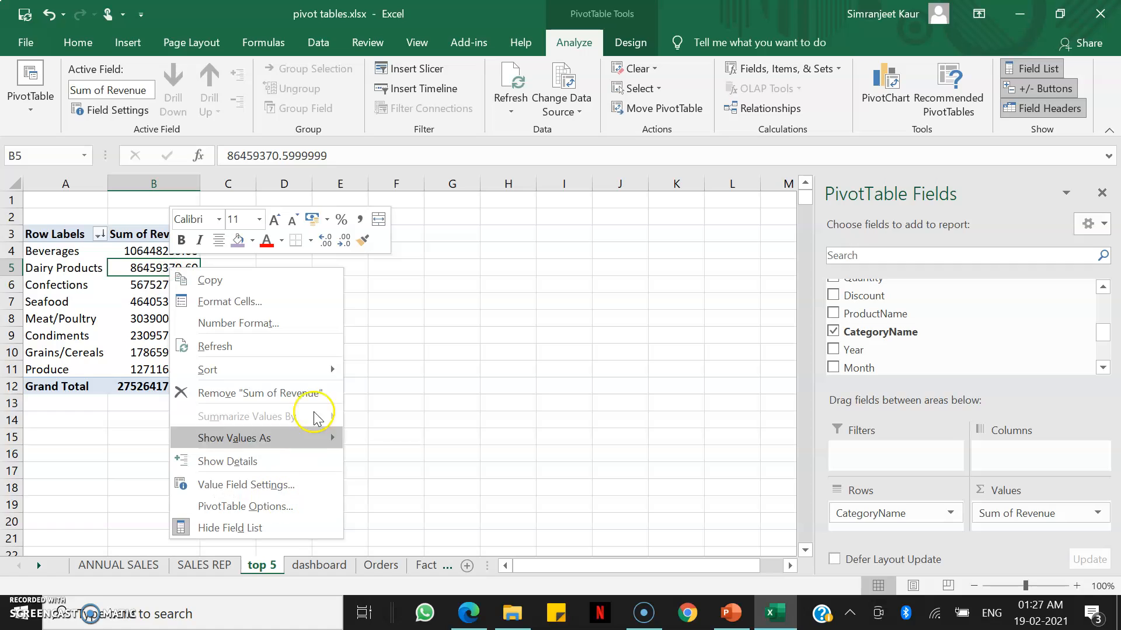
{"action": "mouse_move", "coordinate": [315, 374]}
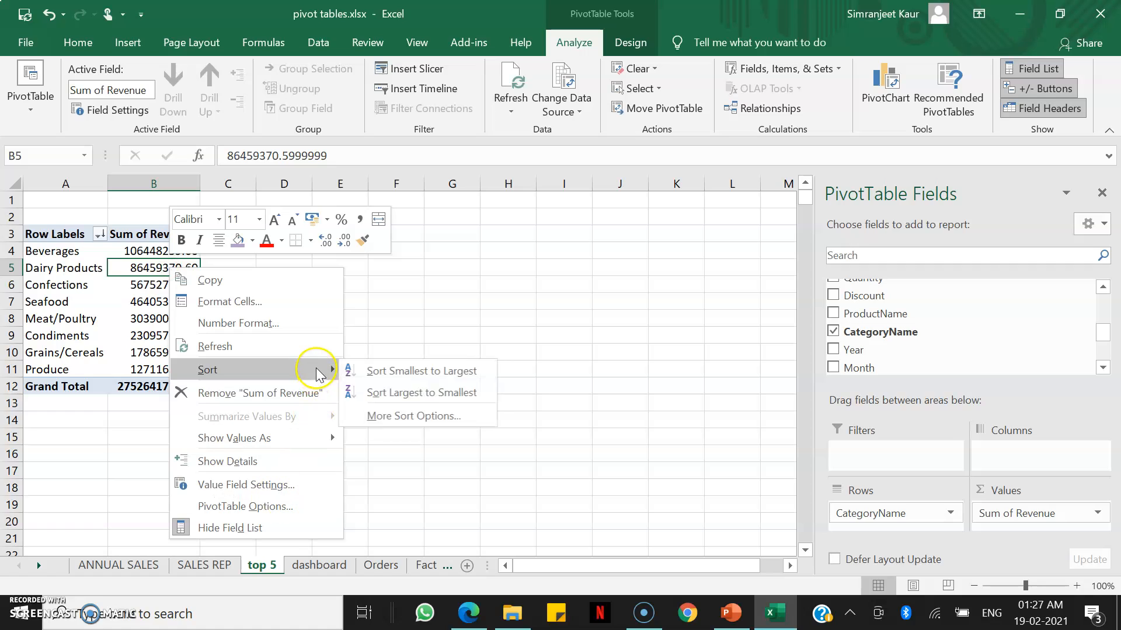
{"action": "left_click", "coordinate": [413, 394]}
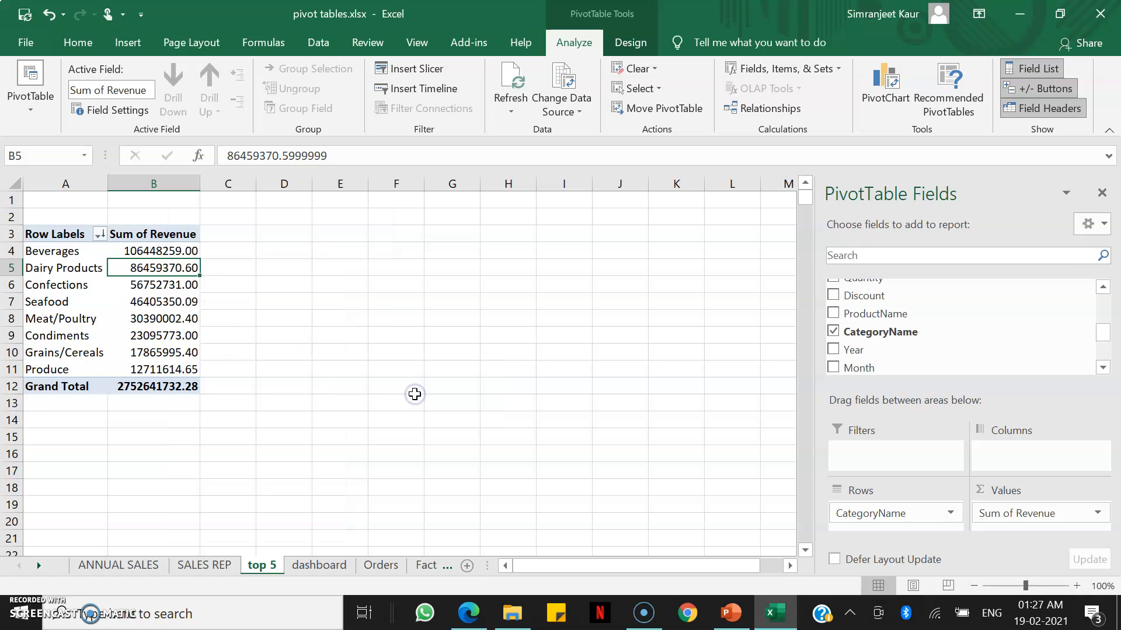
Apply a Top 10 filter on CategoryName showing only the top 5 items by Sum of Revenue.
{"action": "left_click", "coordinate": [64, 270]}
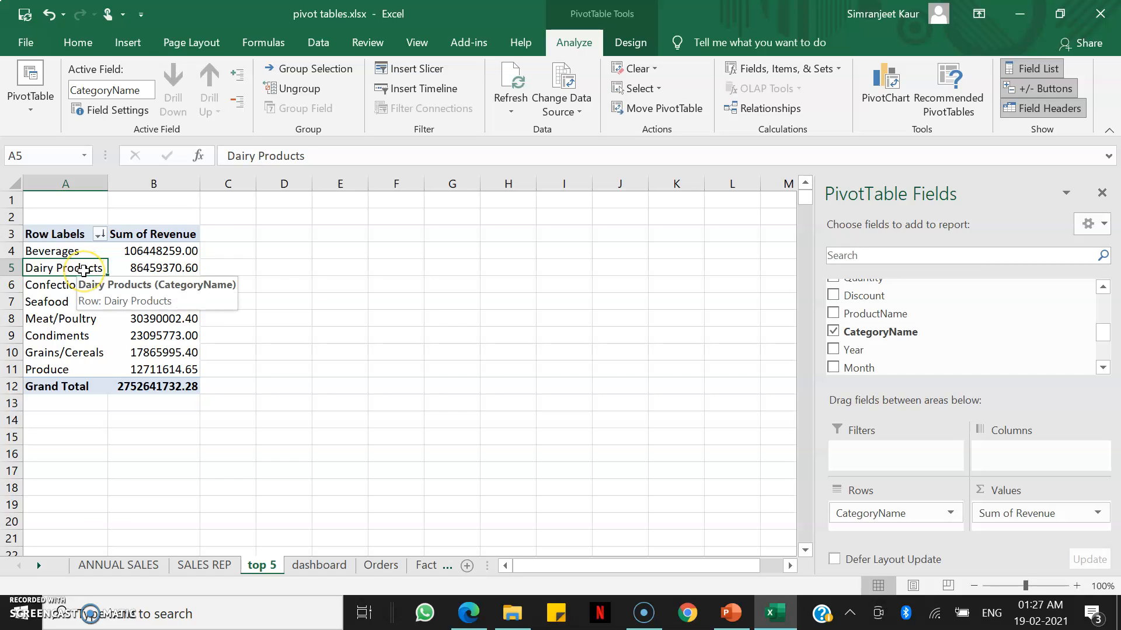
{"action": "right_click", "coordinate": [83, 270]}
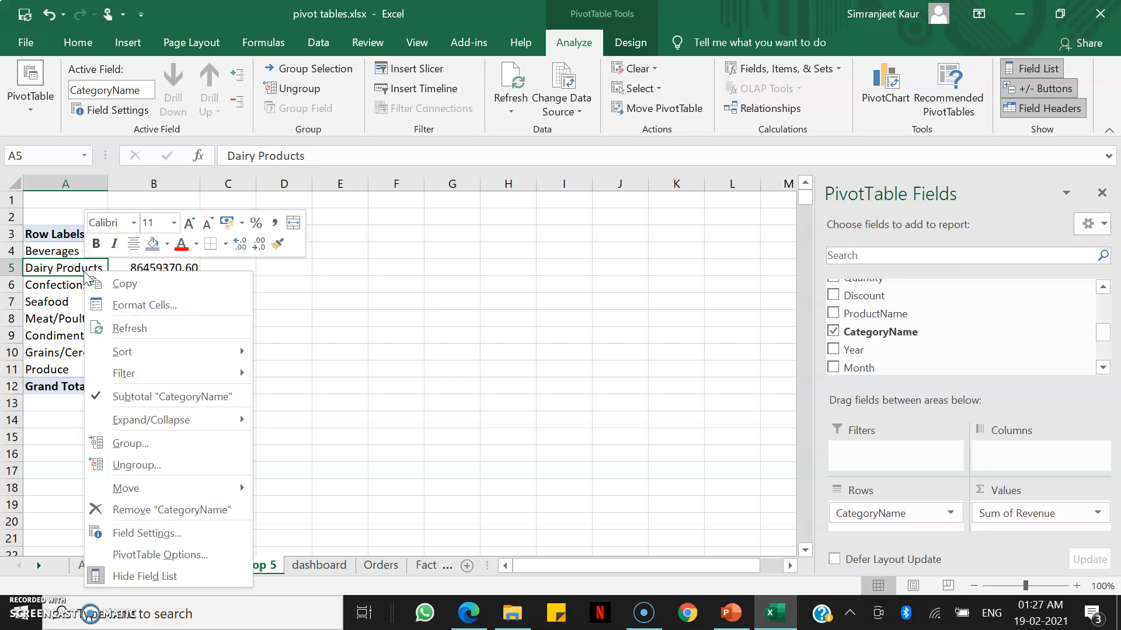
{"action": "mouse_move", "coordinate": [159, 376]}
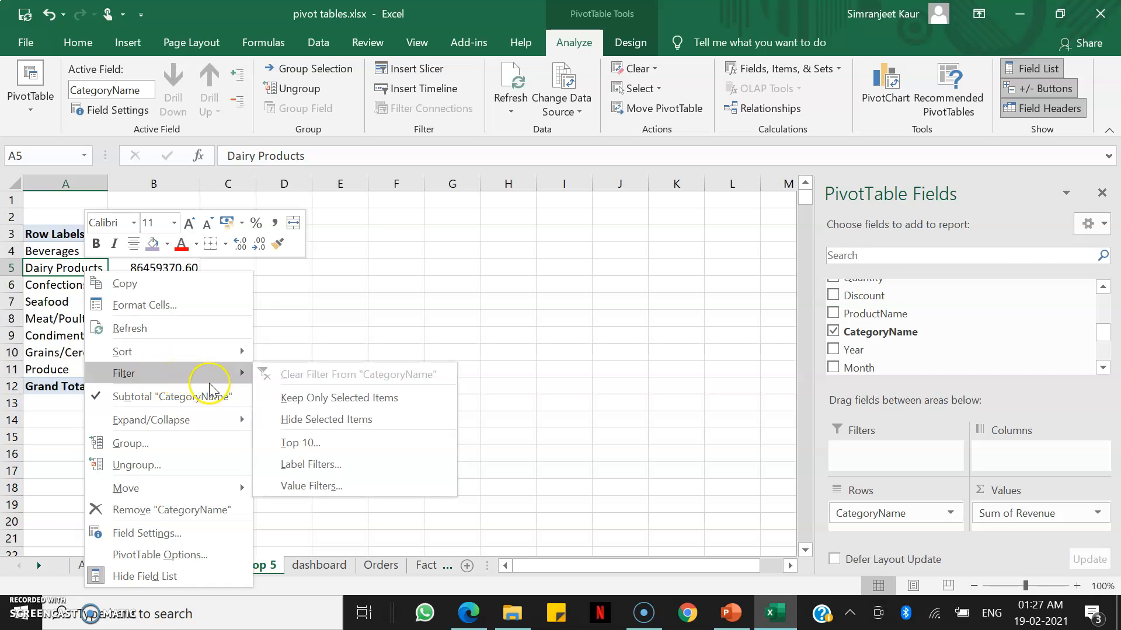
{"action": "left_click", "coordinate": [328, 448]}
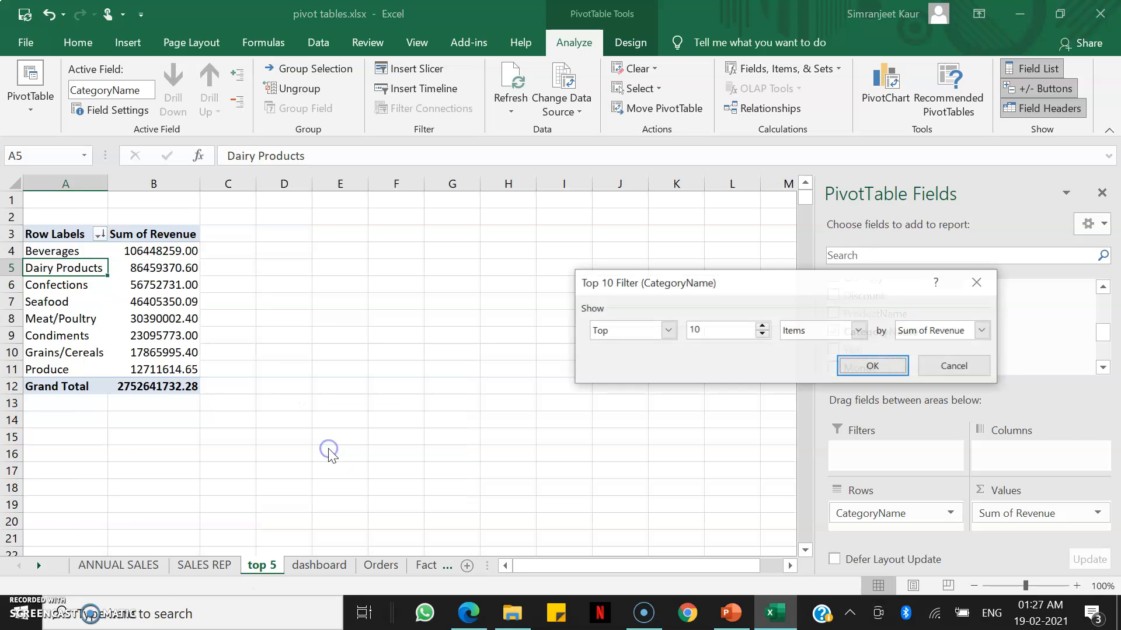
{"action": "left_click", "coordinate": [763, 334]}
{"action": "left_click", "coordinate": [763, 333]}
{"action": "left_click", "coordinate": [763, 333]}
{"action": "left_click", "coordinate": [763, 333]}
{"action": "left_click", "coordinate": [763, 334]}
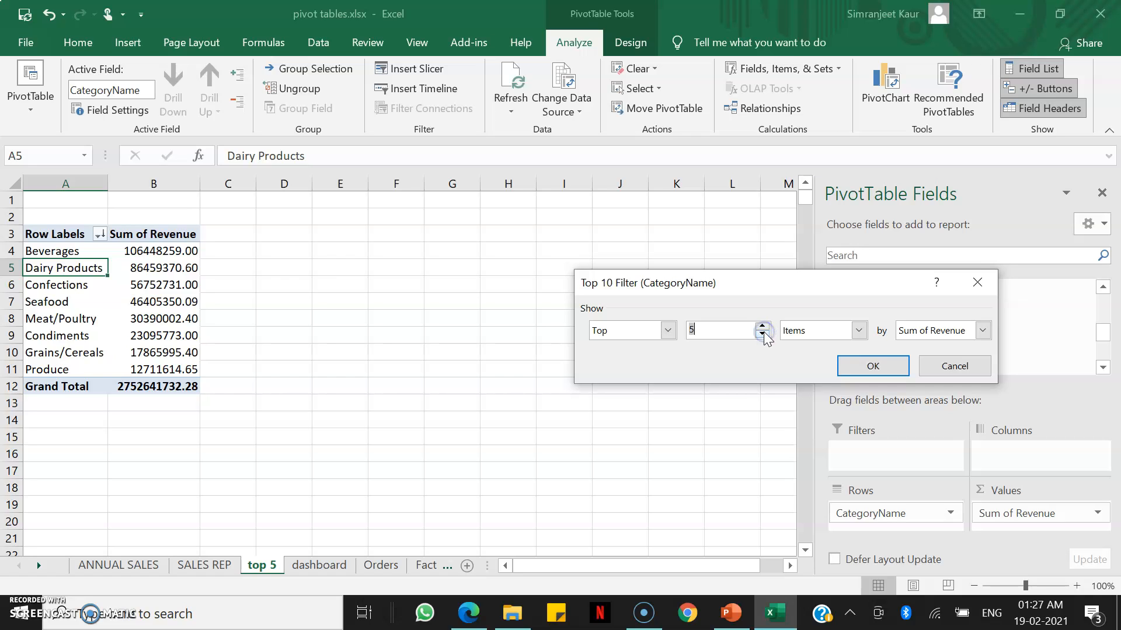
{"action": "left_click", "coordinate": [871, 367]}
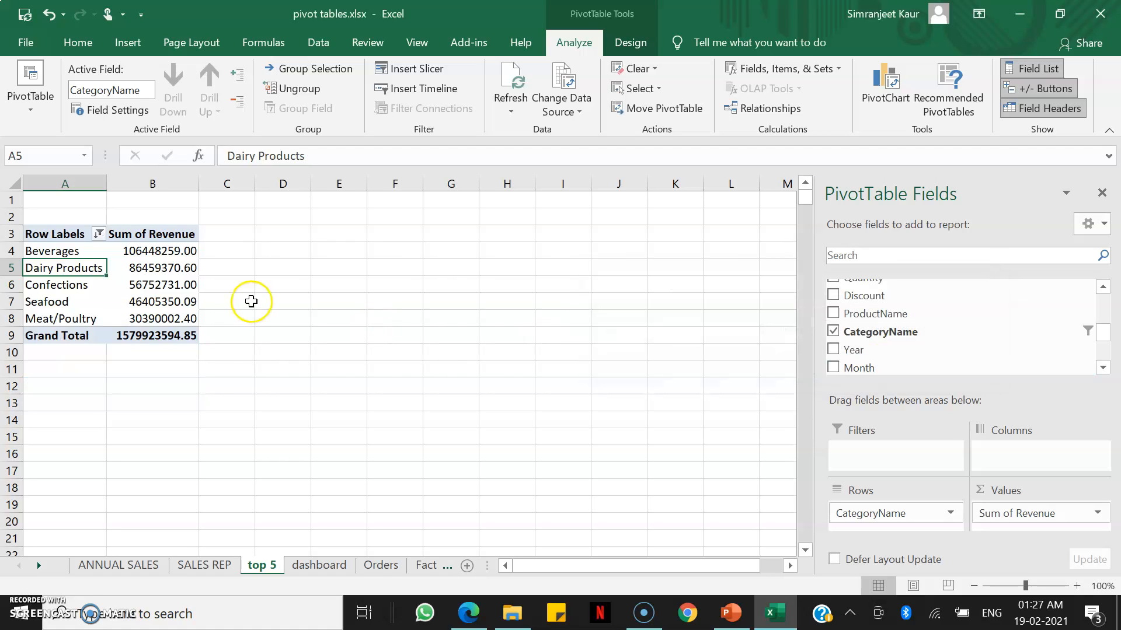
Insert a clustered column PivotChart from the pivot table.
{"action": "left_click", "coordinate": [178, 283]}
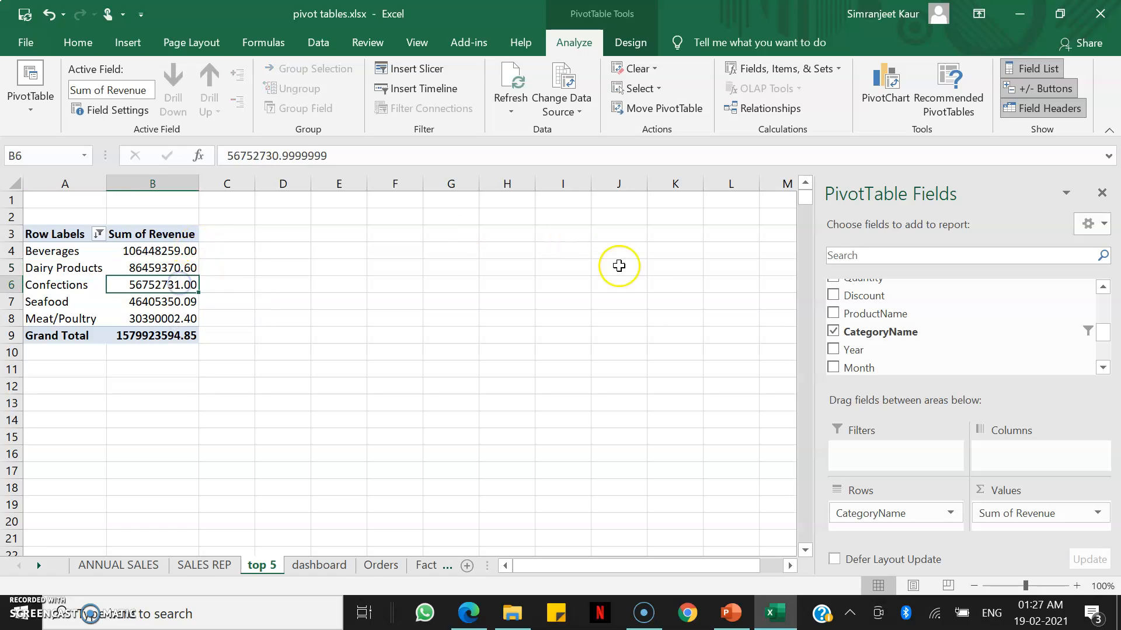
{"action": "left_click", "coordinate": [885, 94]}
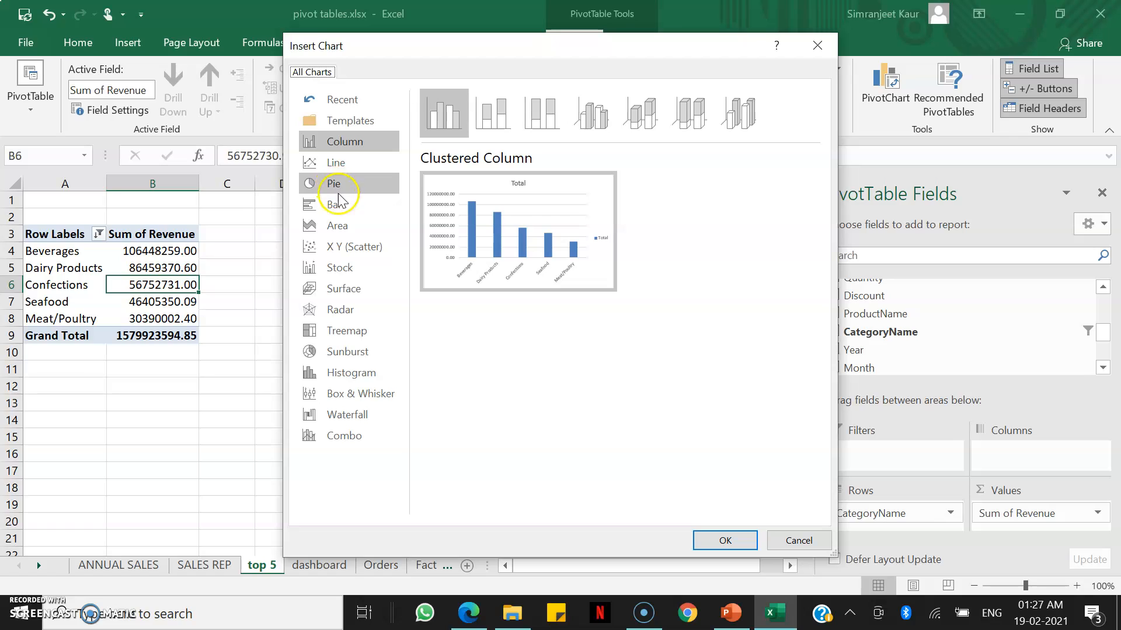
{"action": "left_click", "coordinate": [345, 207]}
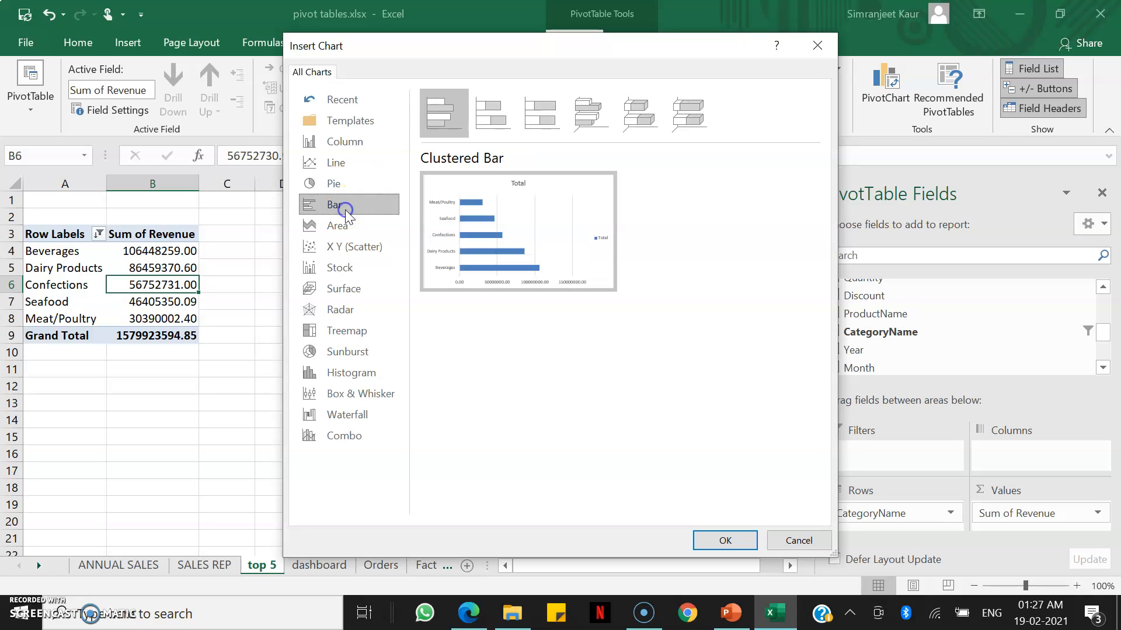
{"action": "left_click", "coordinate": [367, 152]}
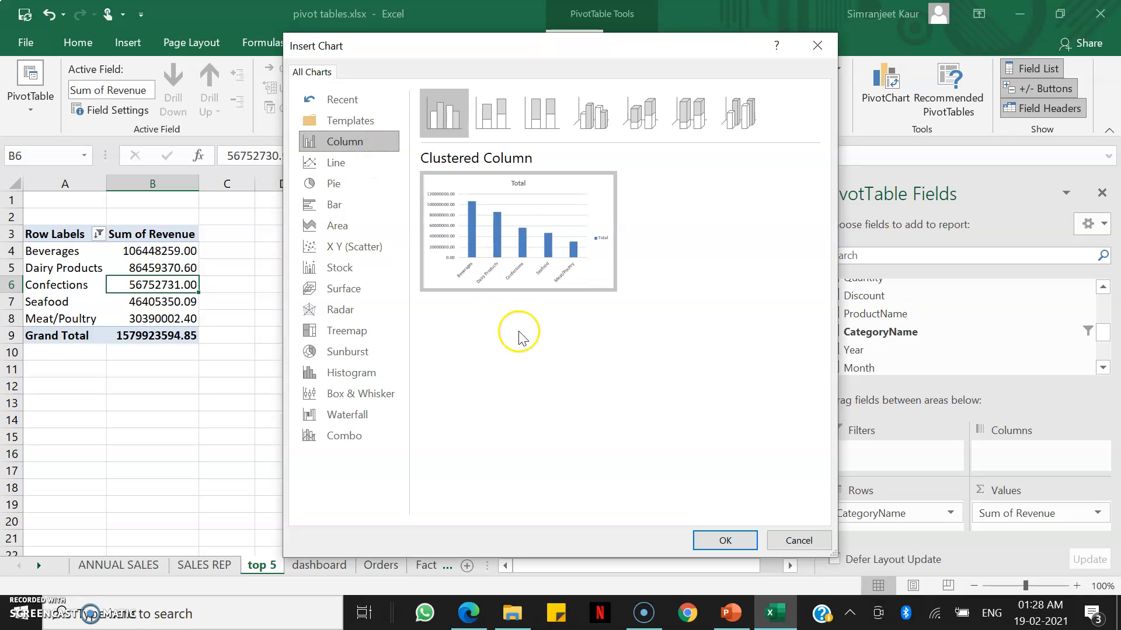
{"action": "left_click", "coordinate": [724, 541]}
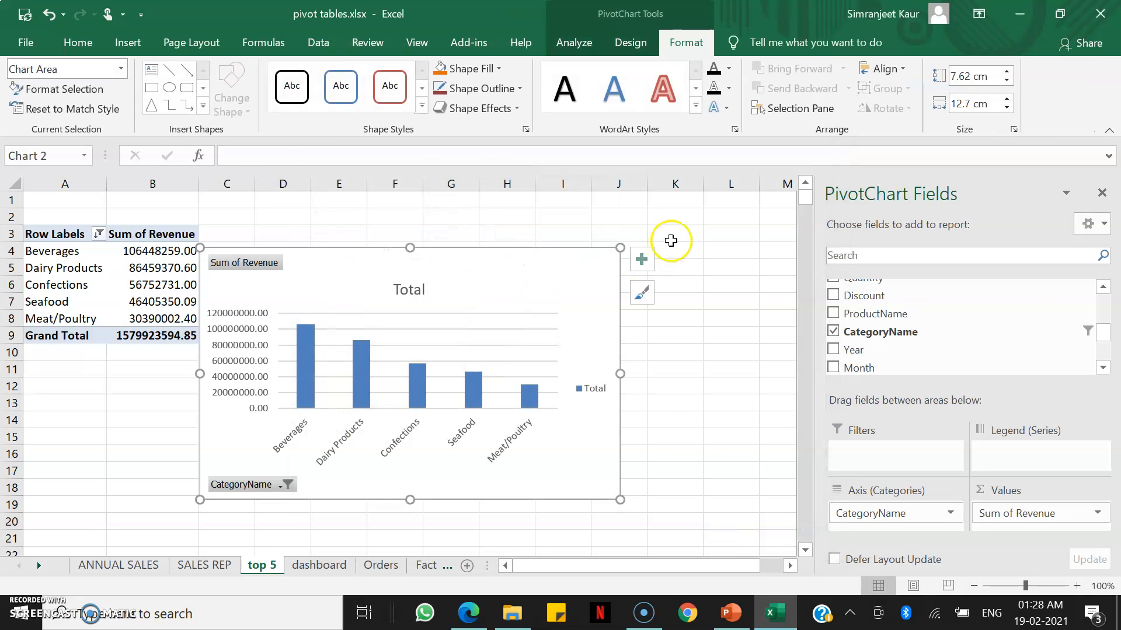
Resize the chart to about 5.79 cm by 10.09 cm and move it beside the pivot table.
{"action": "left_click_drag", "start_coordinate": [617, 249], "coordinate": [531, 306]}
{"action": "left_click_drag", "start_coordinate": [450, 323], "coordinate": [583, 209]}
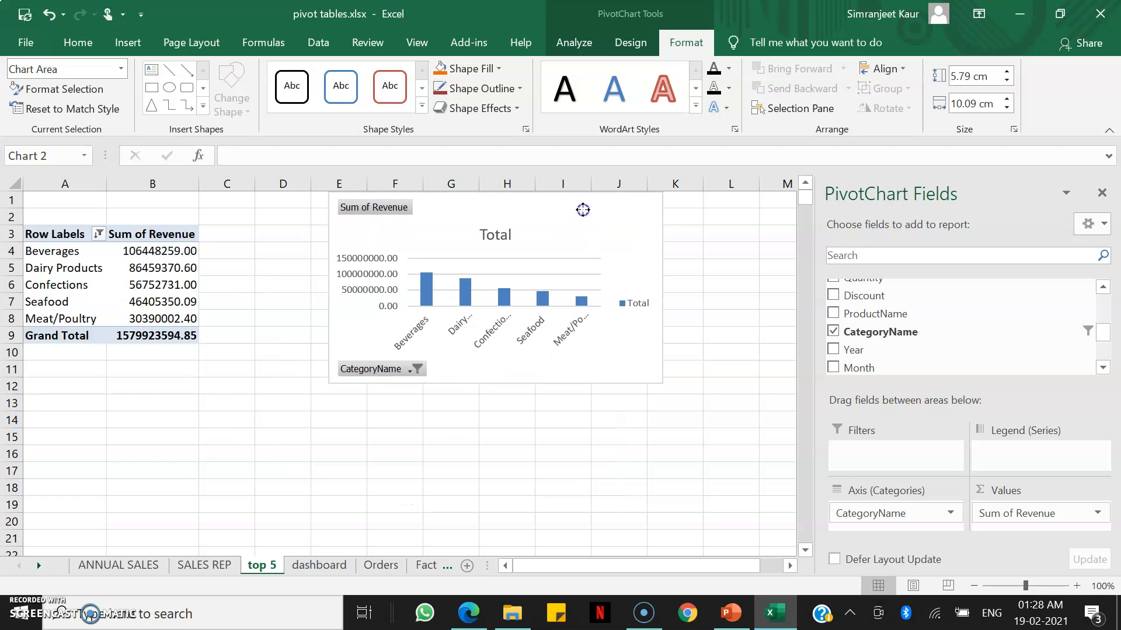
Hide all field buttons on the chart.
{"action": "left_click", "coordinate": [377, 370]}
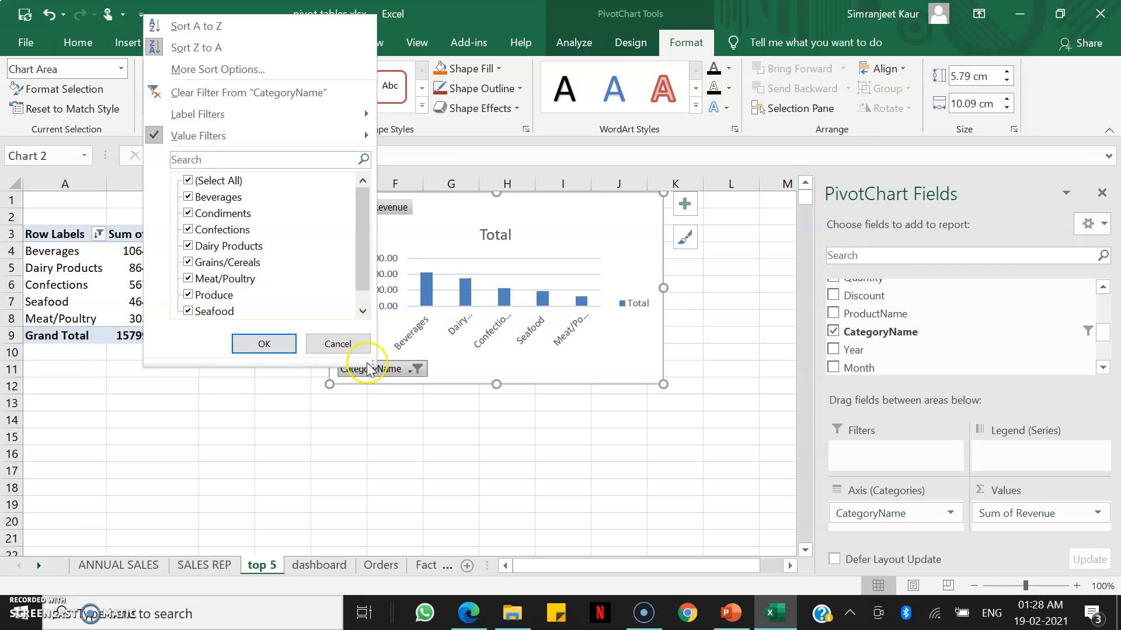
{"action": "left_click", "coordinate": [355, 348]}
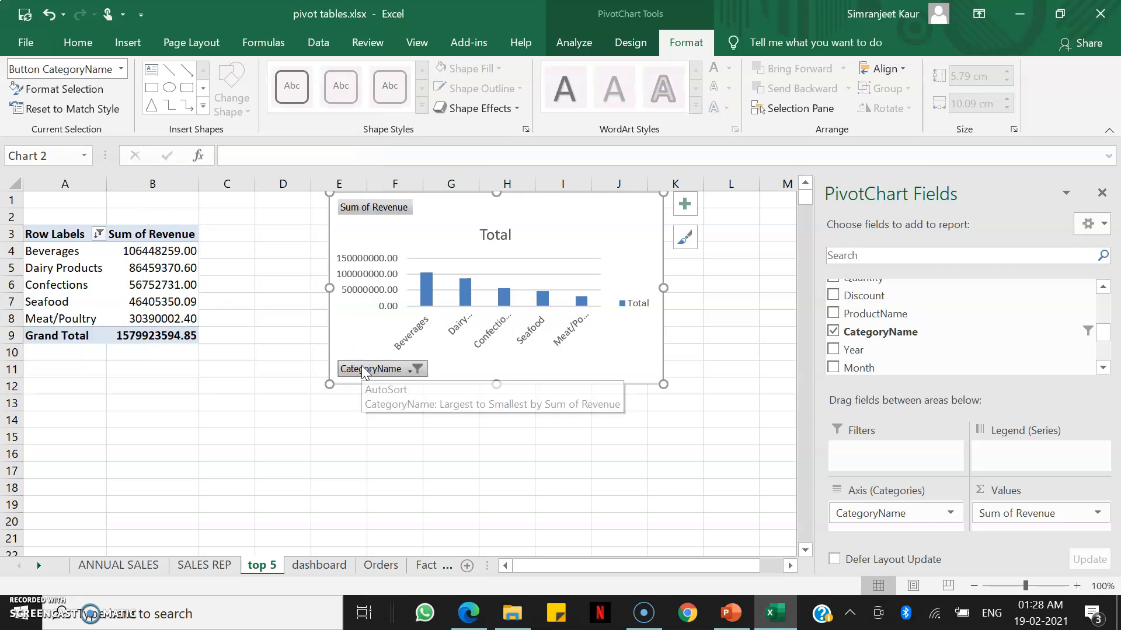
{"action": "right_click", "coordinate": [363, 370]}
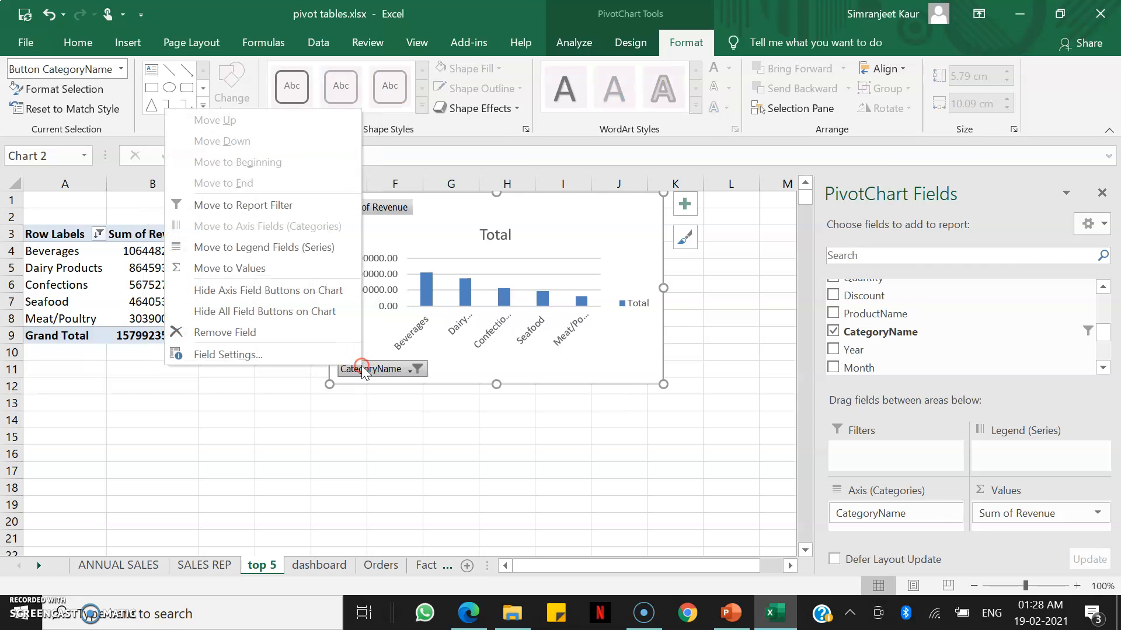
{"action": "left_click", "coordinate": [329, 312]}
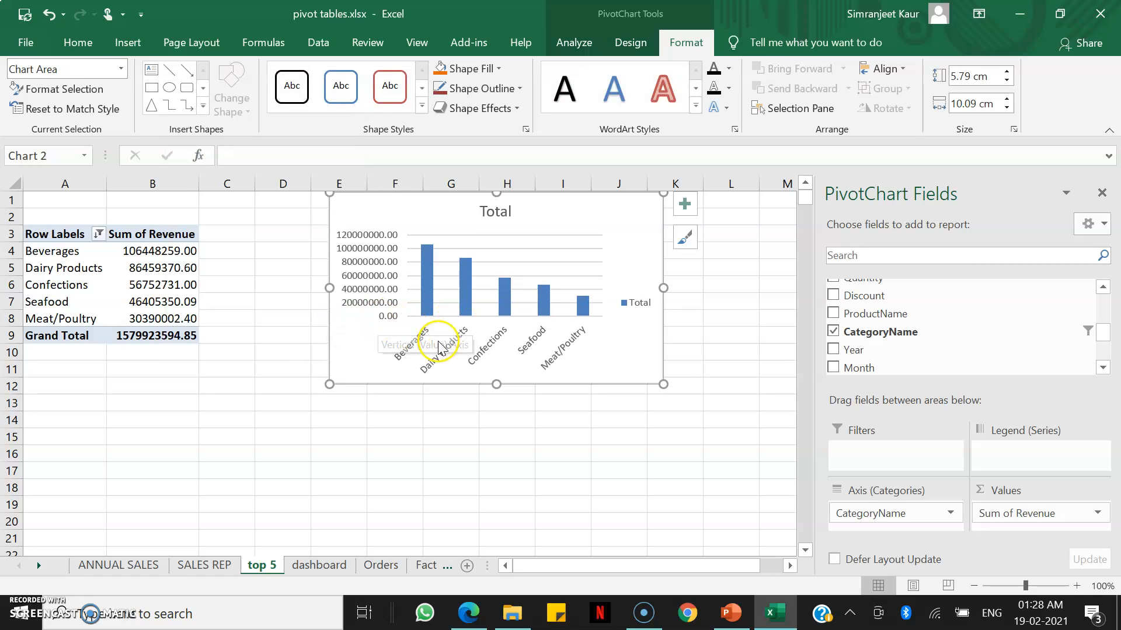
Delete the chart's legend and its horizontal gridlines.
{"action": "left_click", "coordinate": [638, 307]}
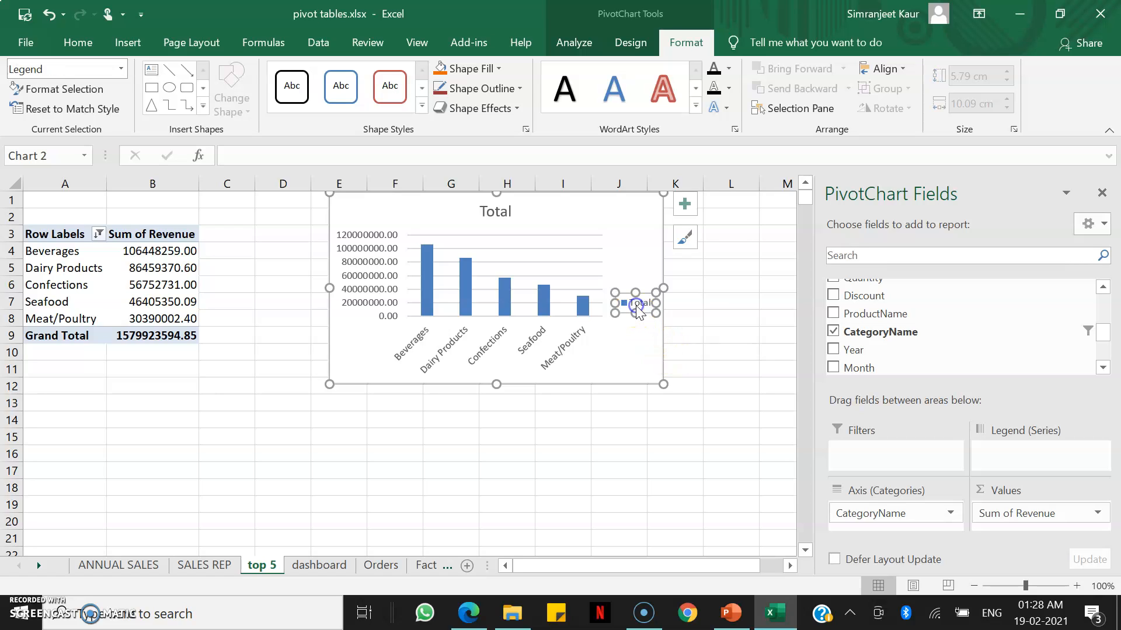
{"action": "key", "text": "Delete"}
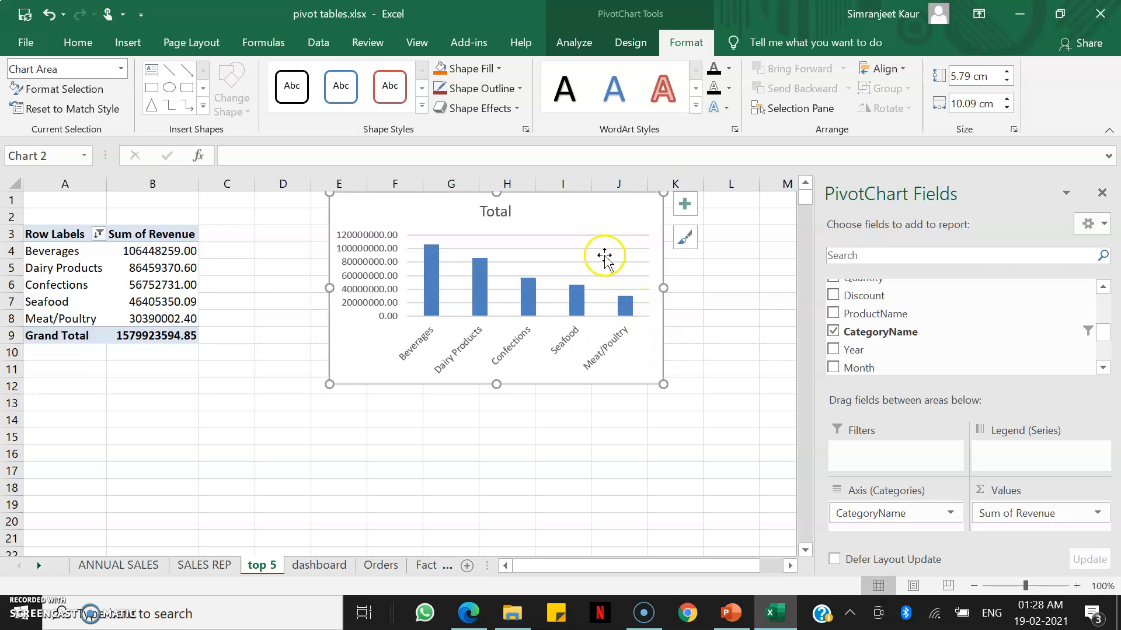
{"action": "left_click", "coordinate": [602, 248]}
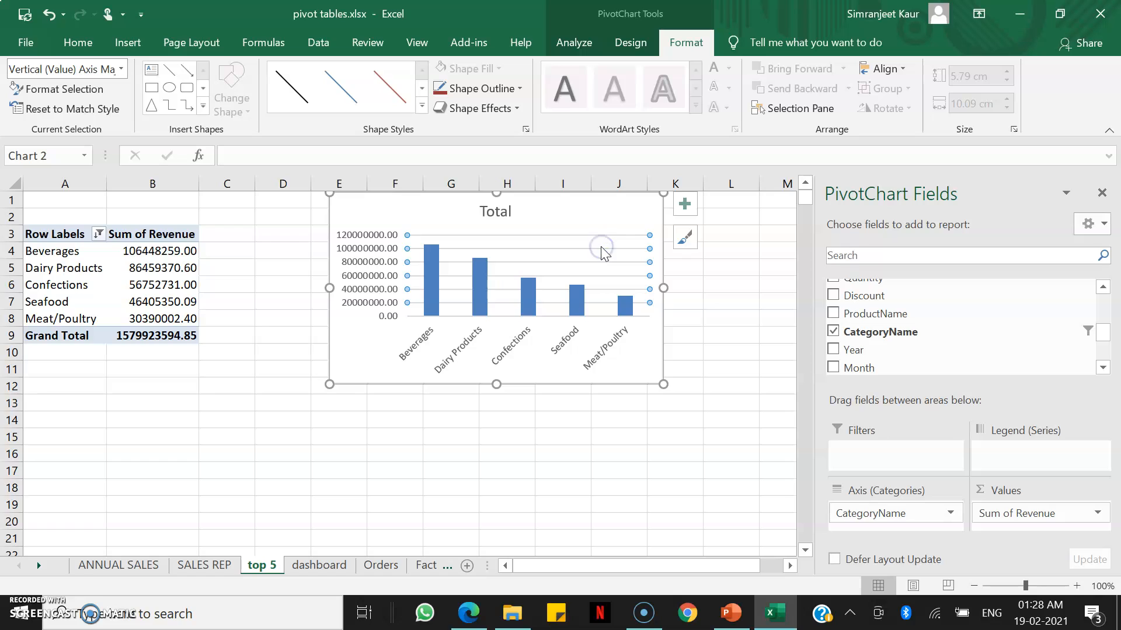
{"action": "key", "text": "Delete"}
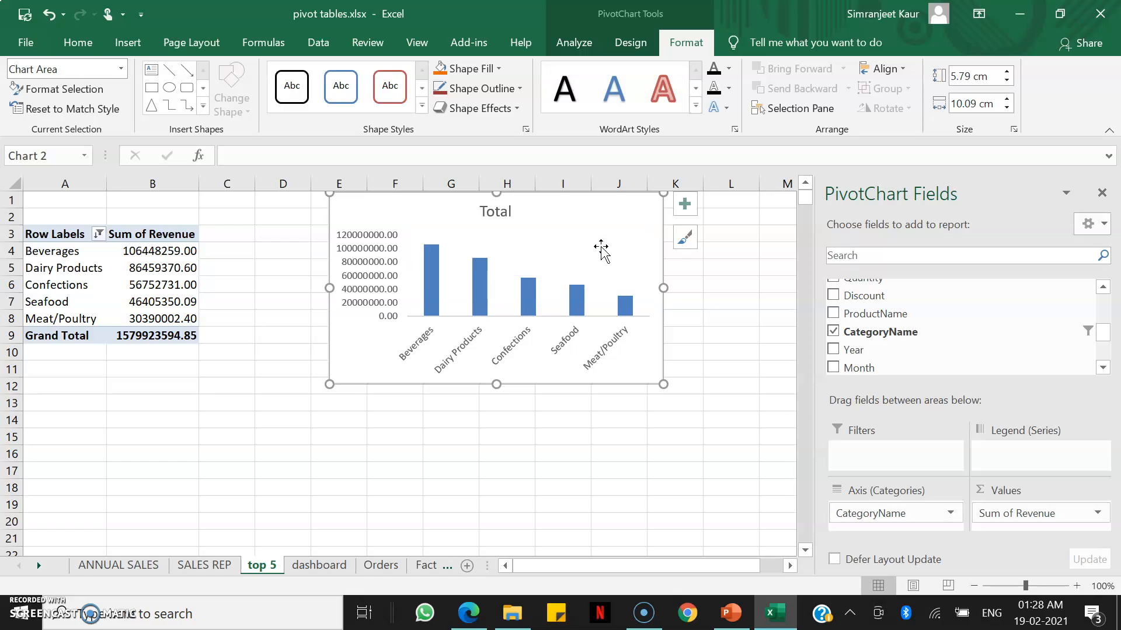
Retitle the chart as "Top five categories by revenue" and close the PivotChart Fields pane.
{"action": "left_click", "coordinate": [500, 212]}
{"action": "double_click", "coordinate": [500, 211]}
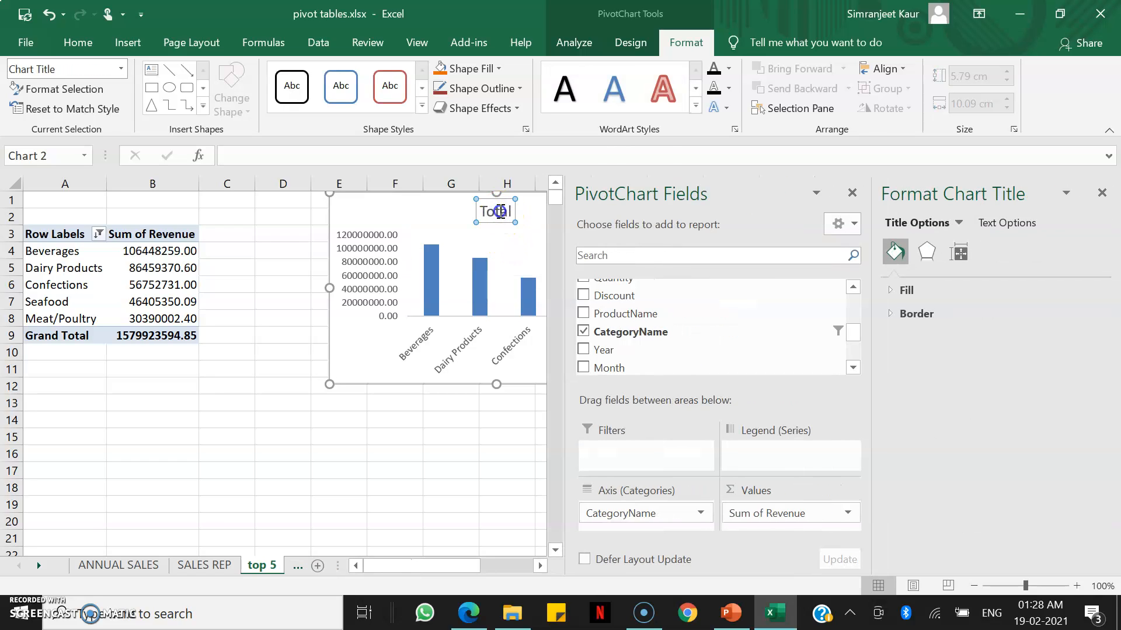
{"action": "double_click", "coordinate": [500, 211]}
{"action": "type", "text": "Top"}
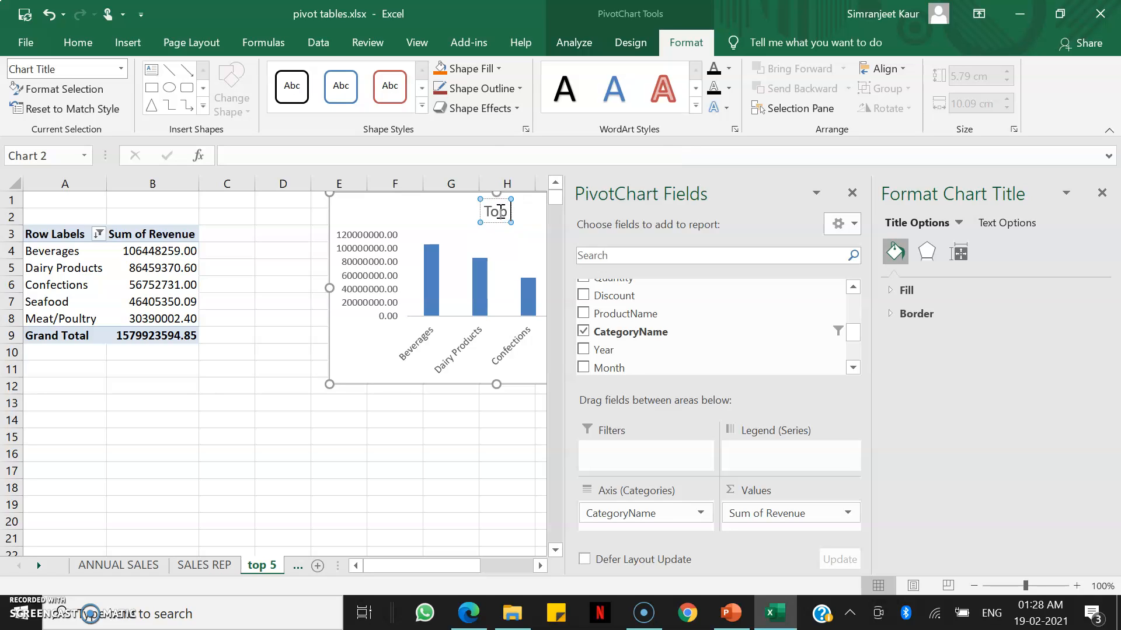
{"action": "type", "text": " five categories by"}
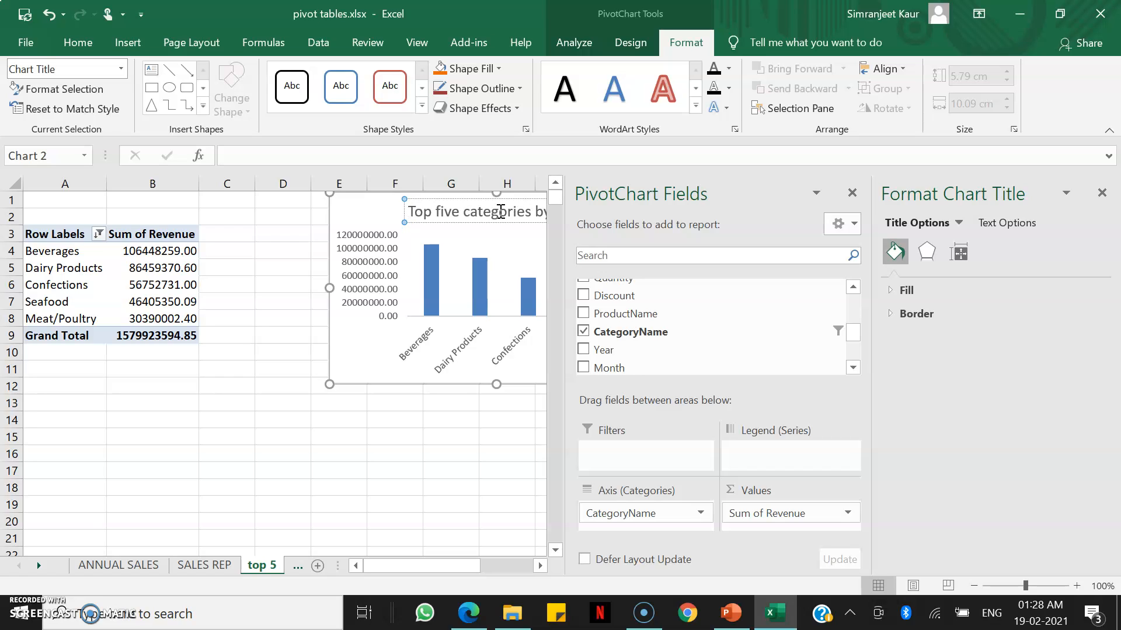
{"action": "type", "text": " reve"}
{"action": "left_click", "coordinate": [852, 193]}
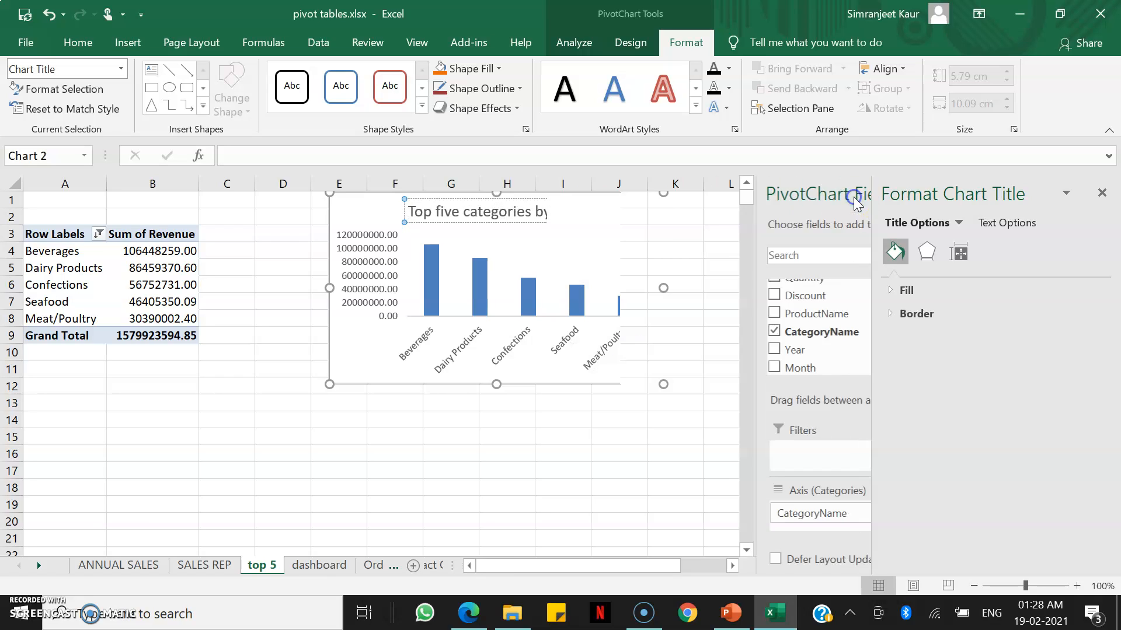
{"action": "type", "text": "nue"}
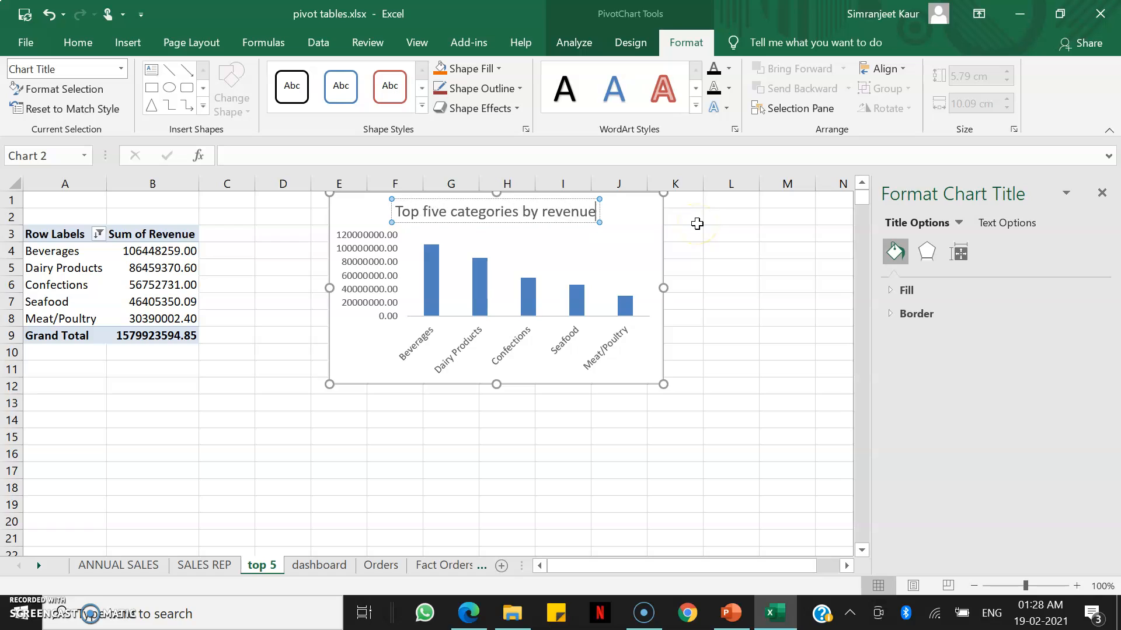
Delete the chart's vertical value axis.
{"action": "left_click", "coordinate": [646, 244]}
{"action": "left_click", "coordinate": [373, 265]}
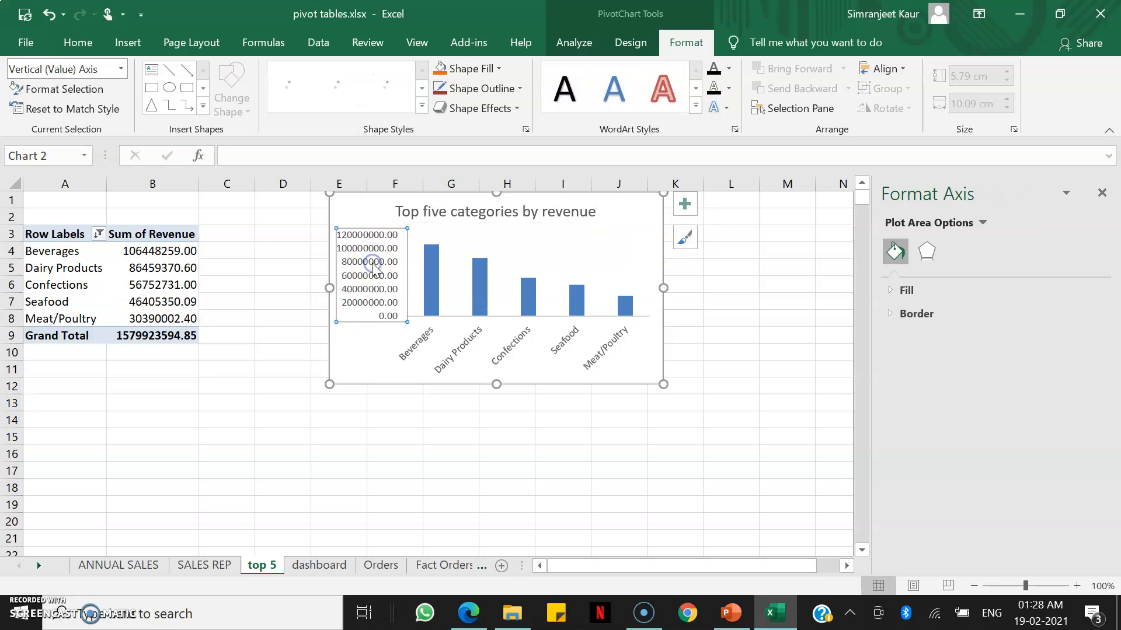
{"action": "key", "text": "Delete"}
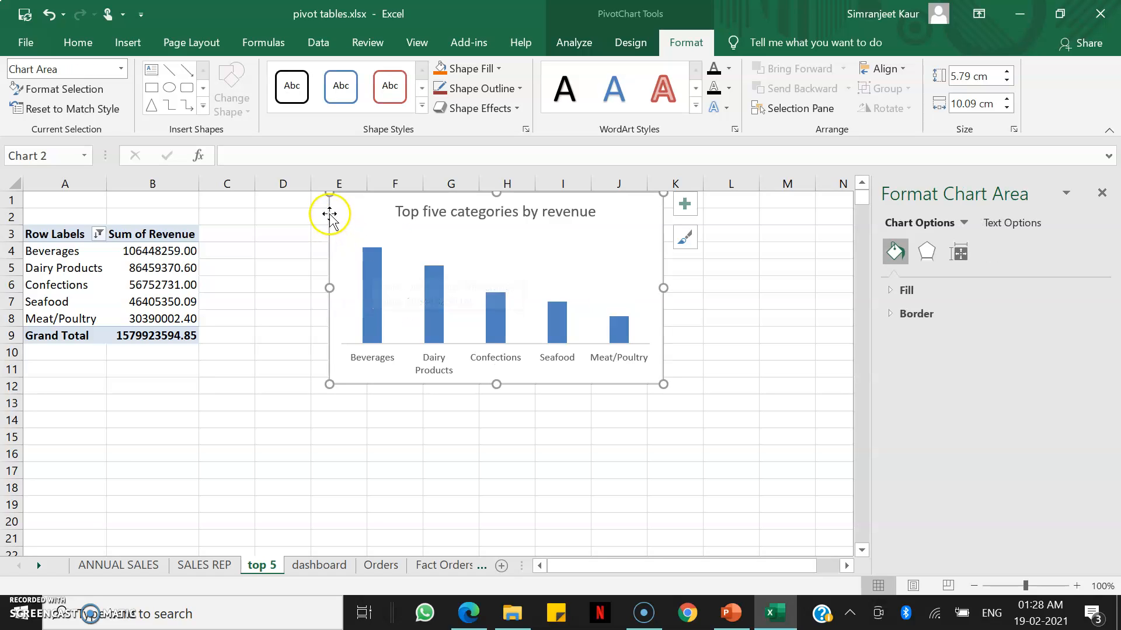
Move the chart slightly lower and fill the revenue columns with a teal theme colour.
{"action": "left_click_drag", "start_coordinate": [341, 208], "coordinate": [333, 249]}
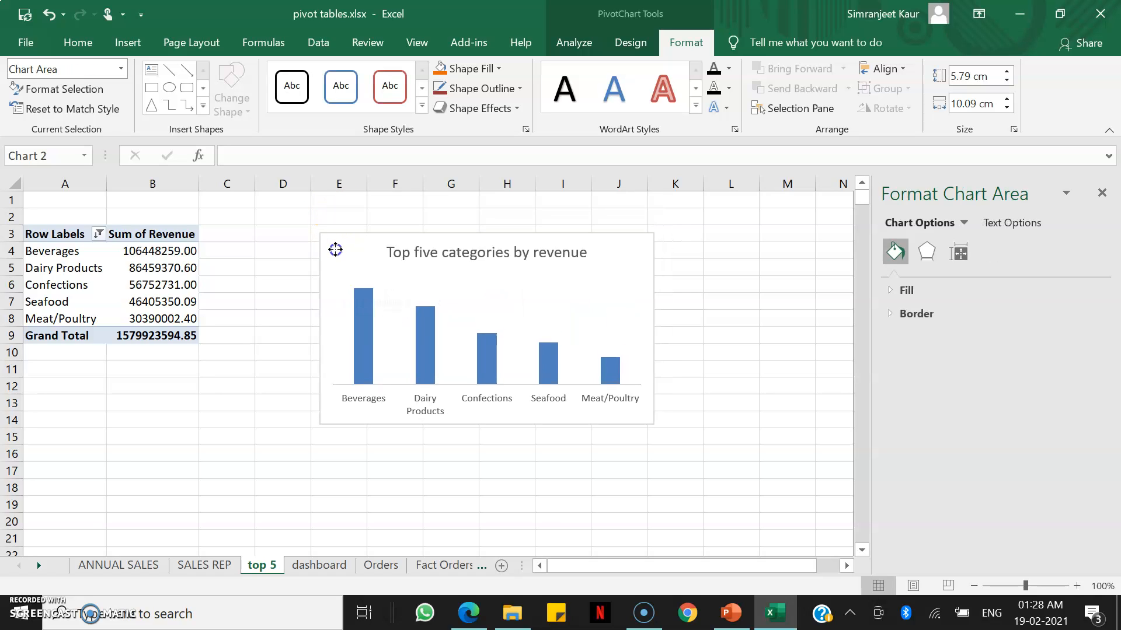
{"action": "left_click", "coordinate": [364, 345]}
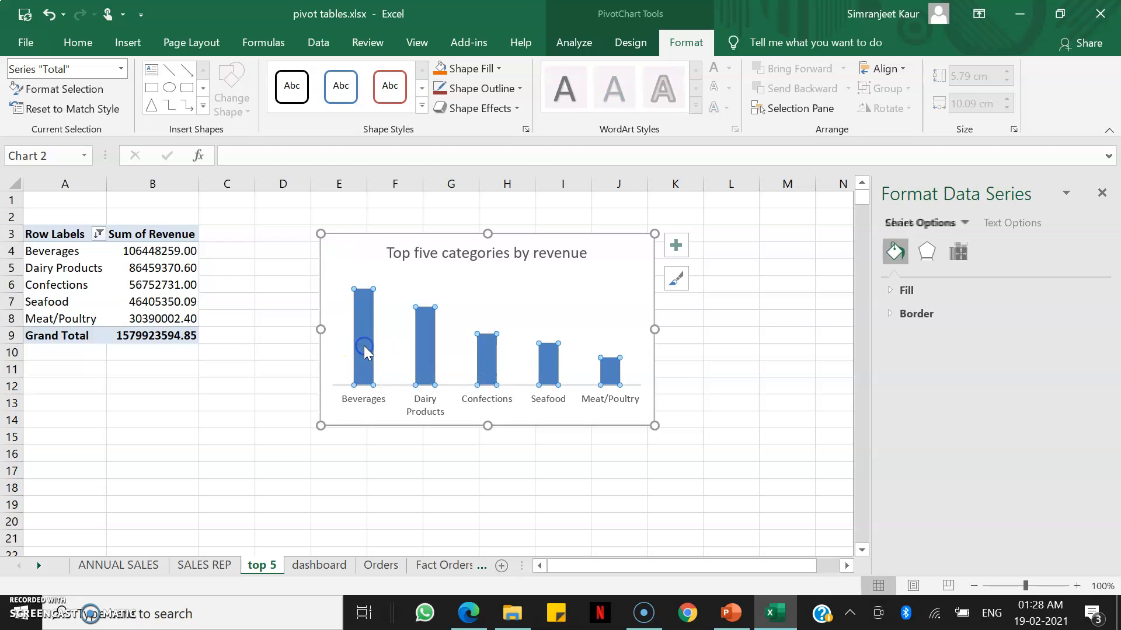
{"action": "left_click", "coordinate": [492, 69]}
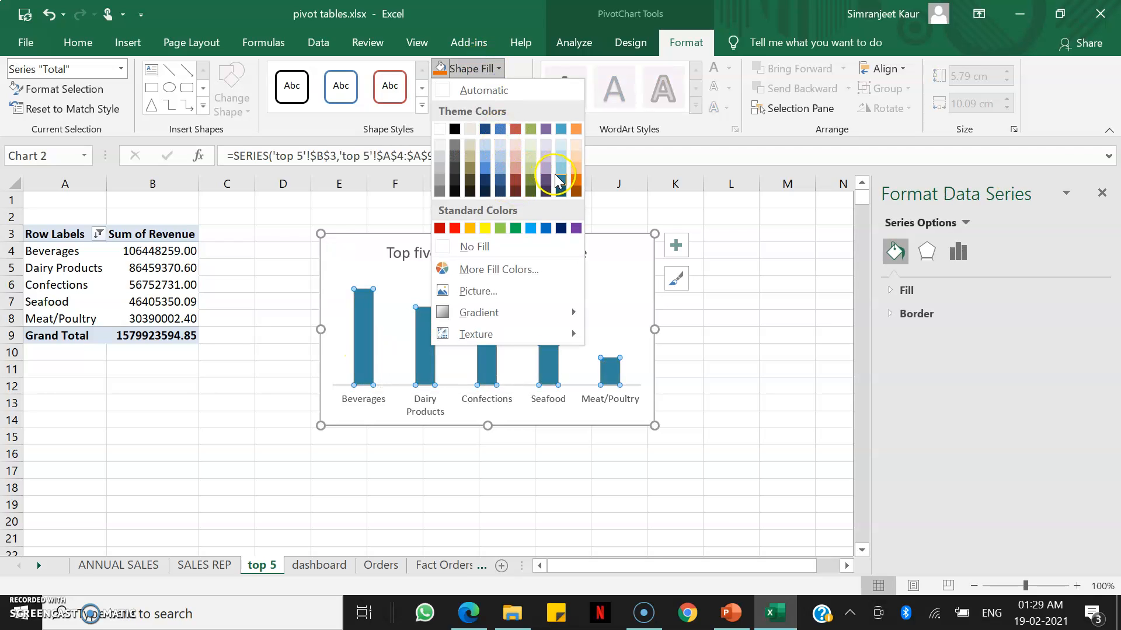
{"action": "left_click", "coordinate": [558, 181]}
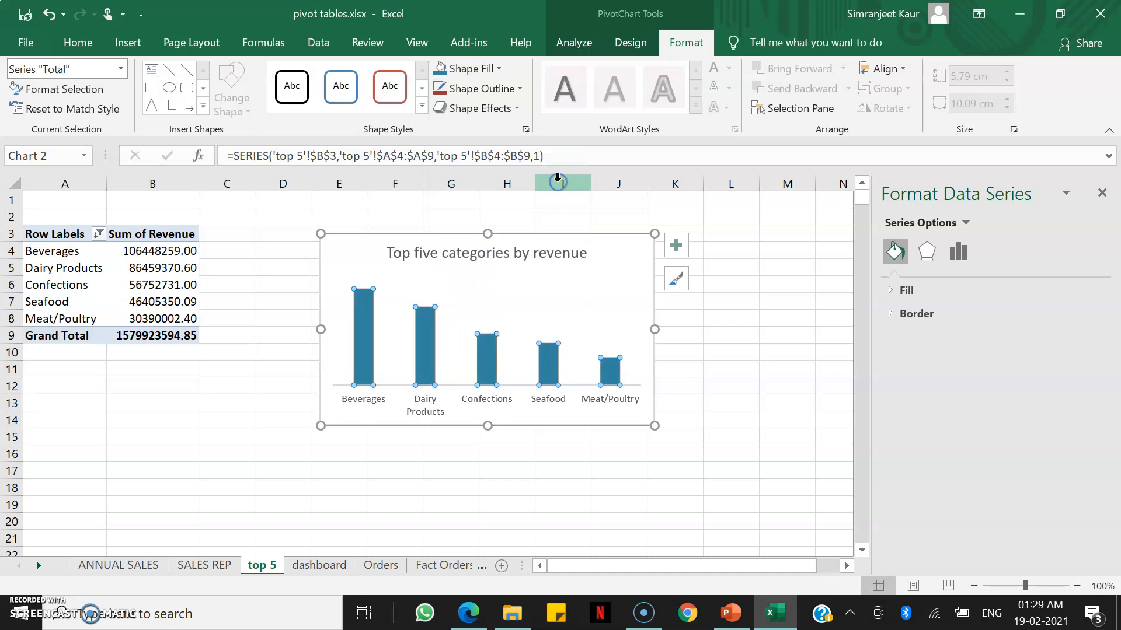
Add data labels to the columns and open their more label options.
{"action": "left_click", "coordinate": [678, 247]}
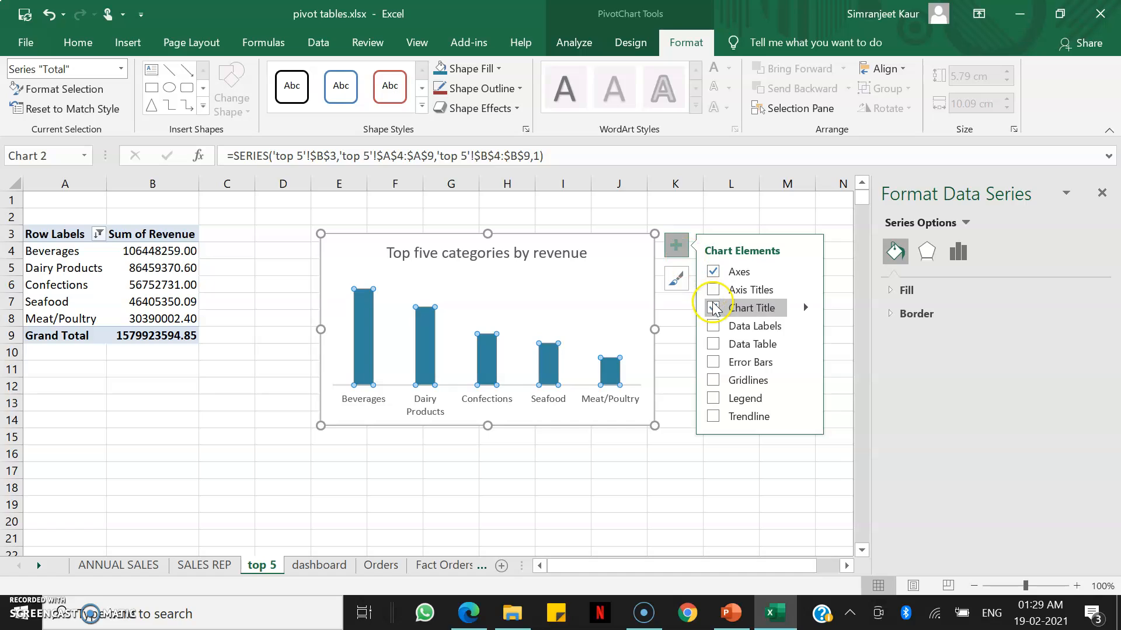
{"action": "left_click", "coordinate": [715, 330]}
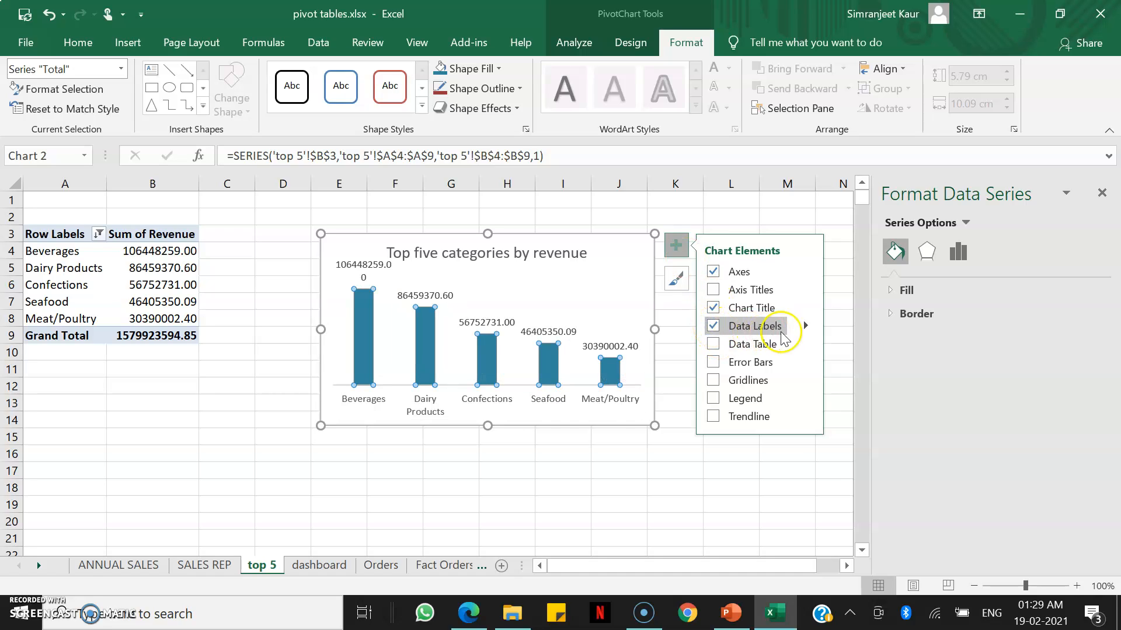
{"action": "left_click", "coordinate": [806, 327]}
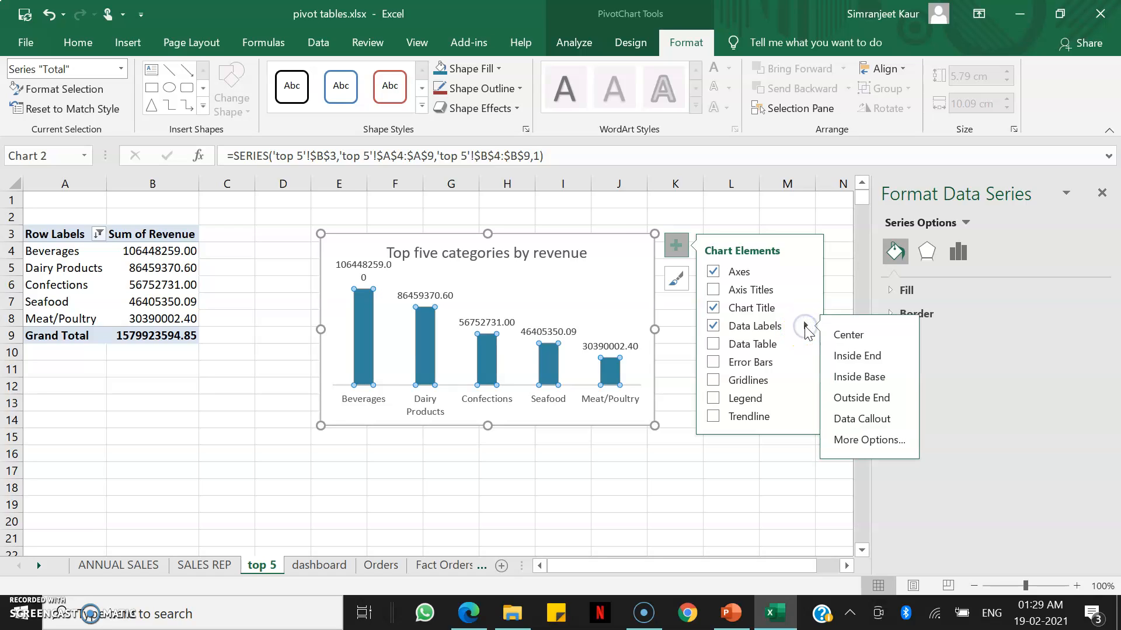
{"action": "left_click", "coordinate": [839, 438]}
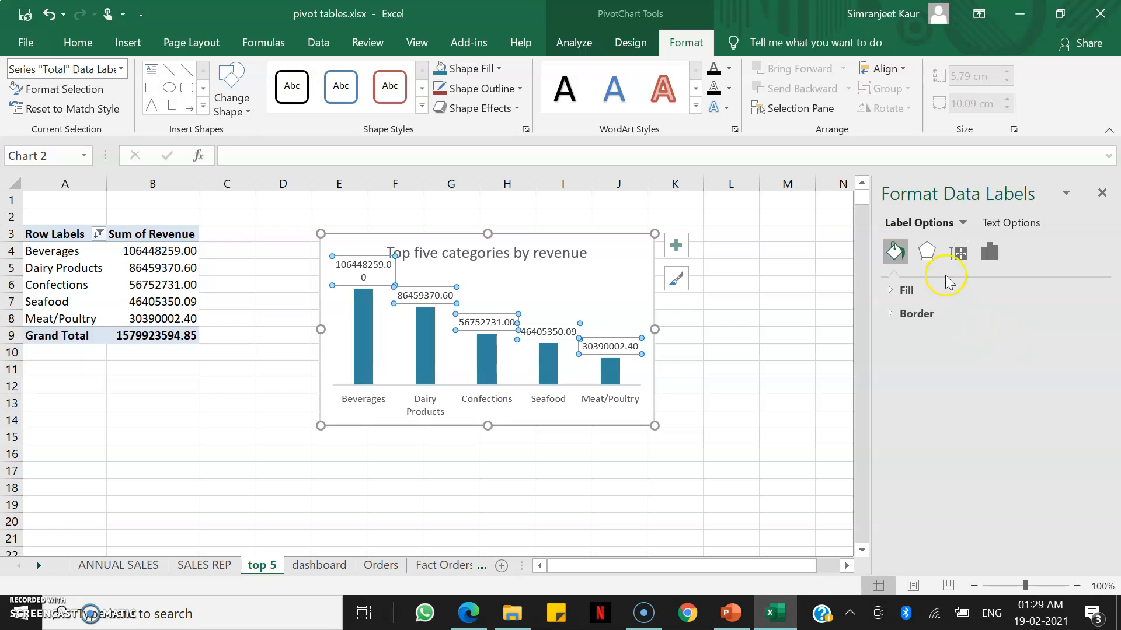
Set the data labels' number format to Currency with 0 decimal places.
{"action": "left_click", "coordinate": [989, 253]}
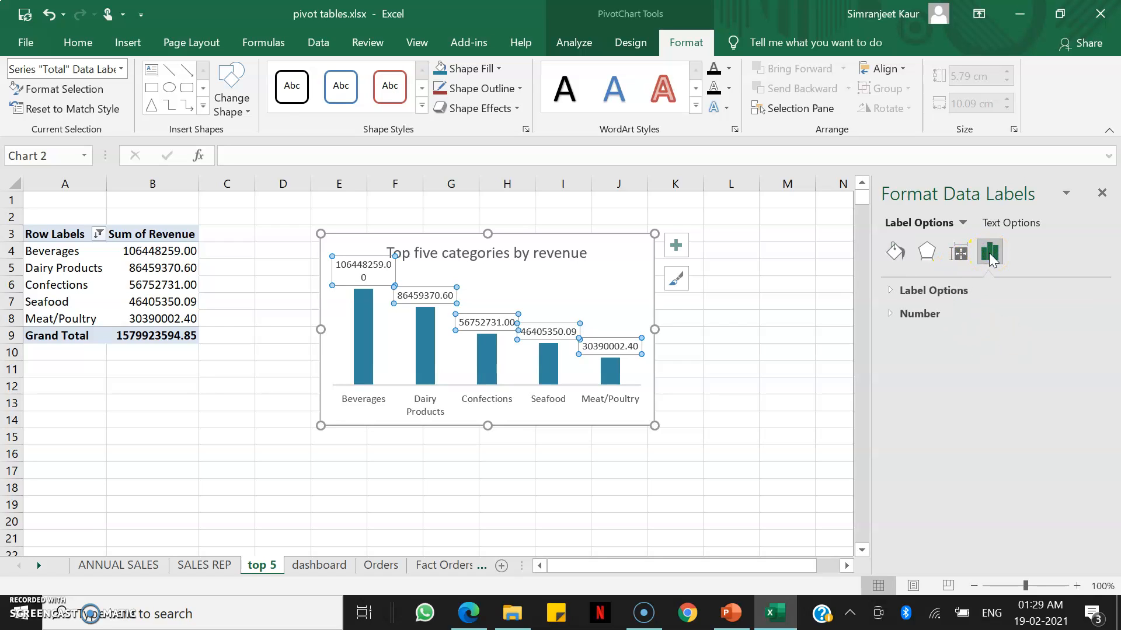
{"action": "left_click", "coordinate": [927, 315]}
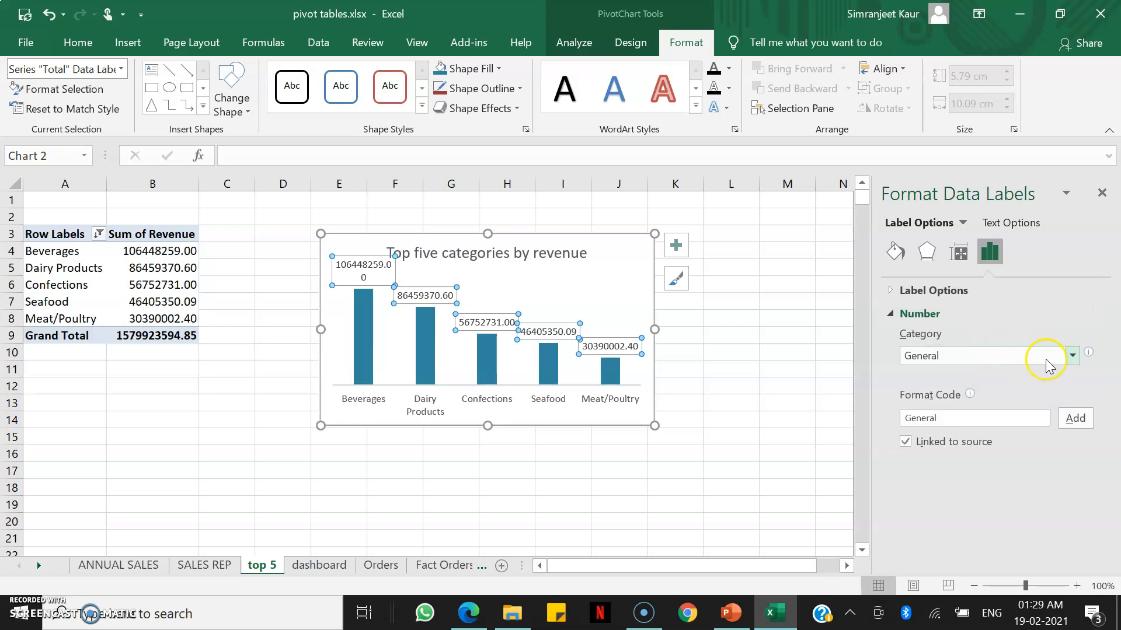
{"action": "left_click", "coordinate": [1074, 356]}
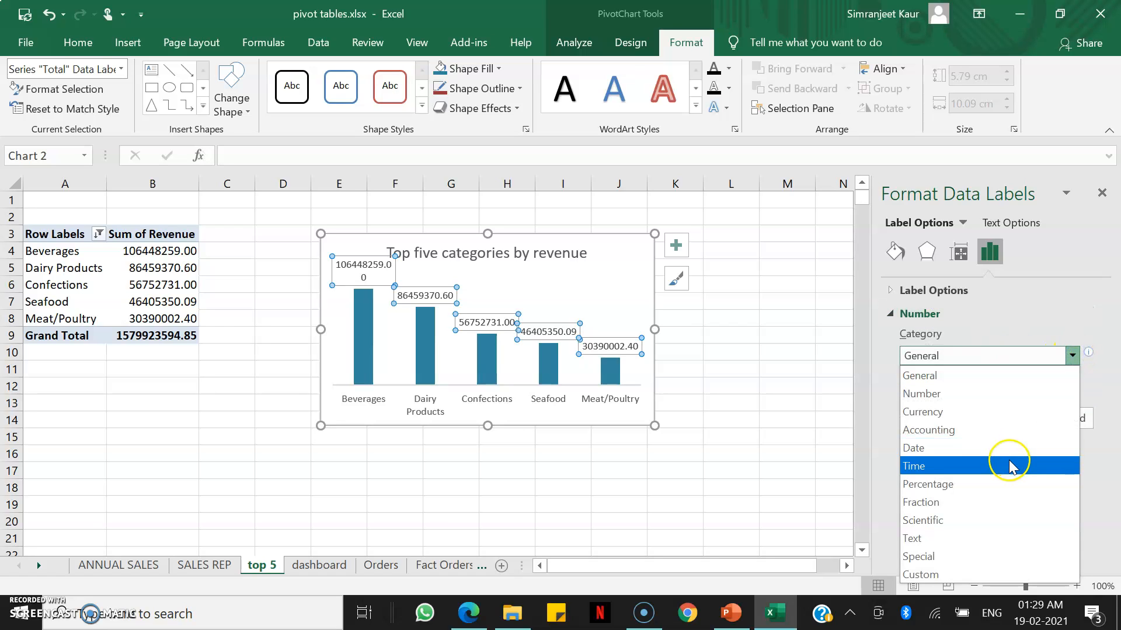
{"action": "left_click", "coordinate": [1008, 414]}
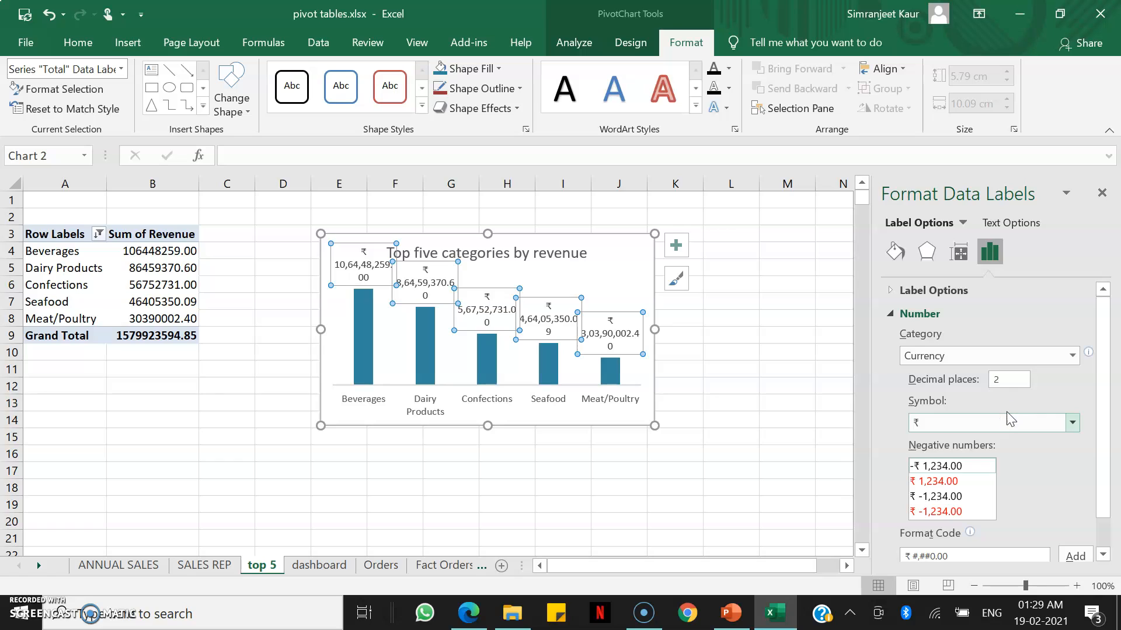
{"action": "double_click", "coordinate": [1004, 380]}
{"action": "key", "text": "BackSpace"}
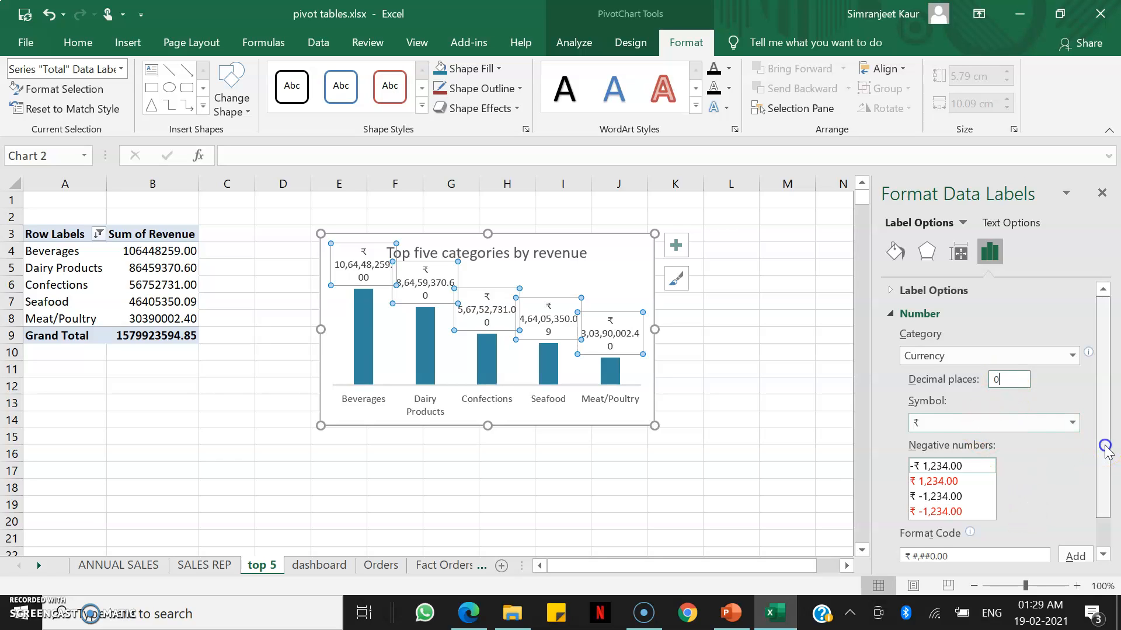
Add the custom format code ₹ #,k to show the labels in thousands.
{"action": "scroll", "coordinate": [1105, 447], "scroll_direction": "down", "scroll_amount": 1}
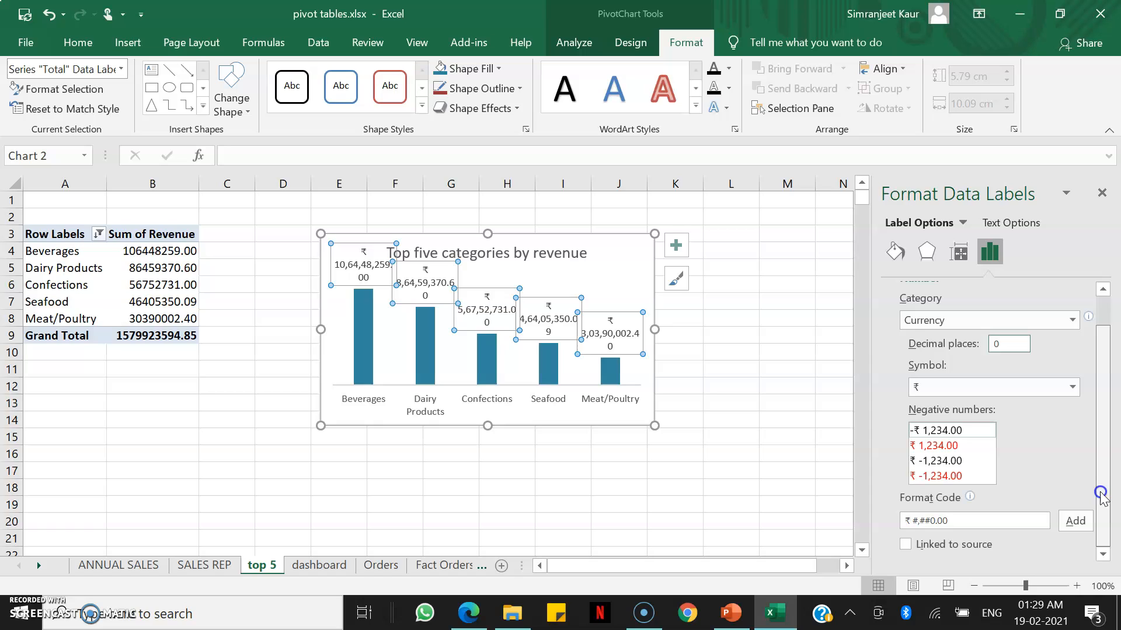
{"action": "left_click", "coordinate": [966, 519]}
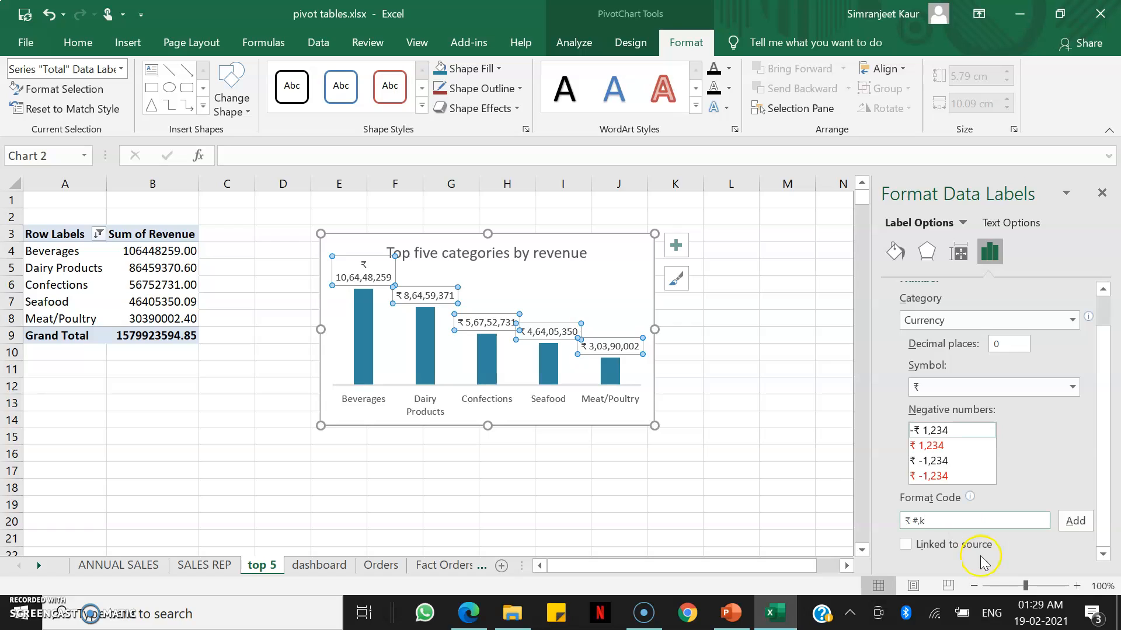
{"action": "left_click", "coordinate": [1074, 523]}
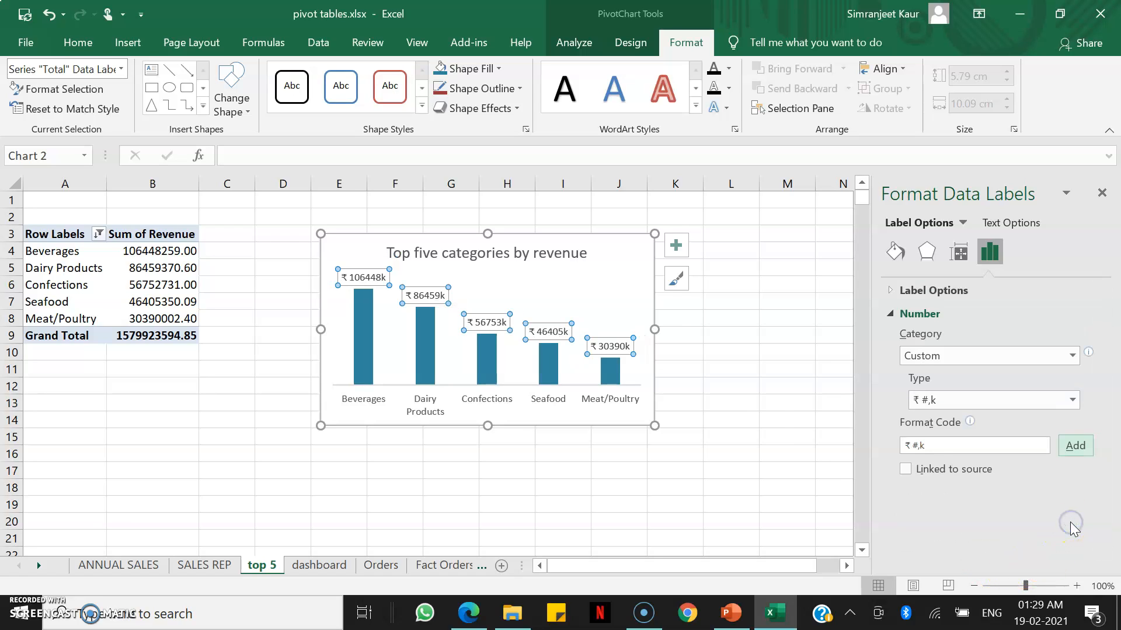
Copy the chart onto the dashboard sheet and place it below the Total sales by year chart.
{"action": "left_click", "coordinate": [599, 279]}
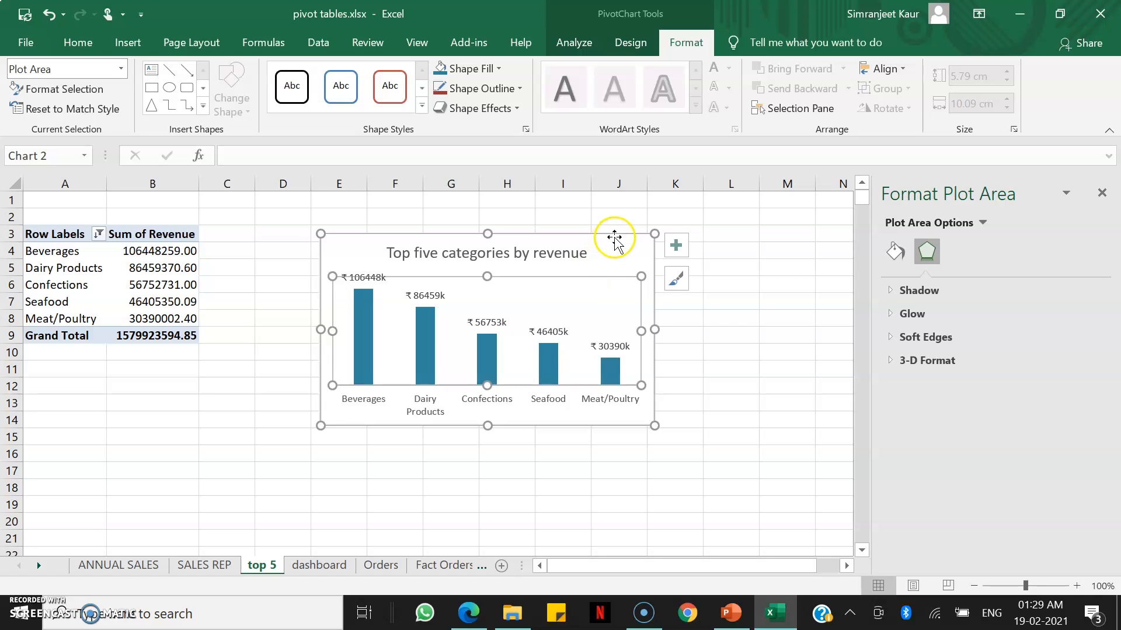
{"action": "left_click", "coordinate": [609, 250]}
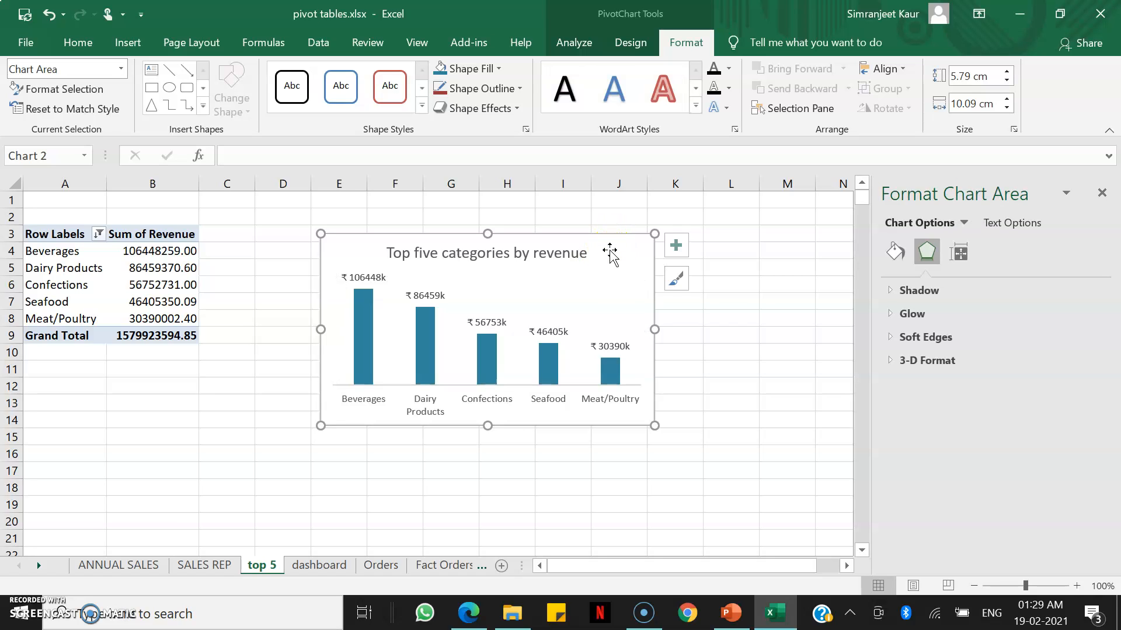
{"action": "left_click", "coordinate": [332, 566]}
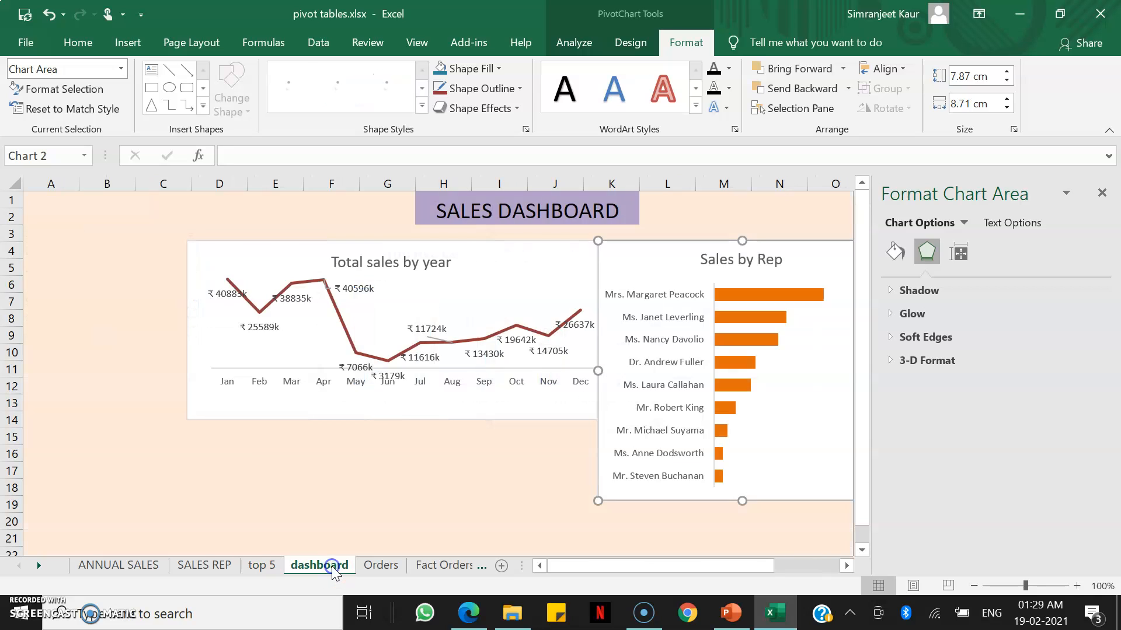
{"action": "left_click", "coordinate": [258, 456]}
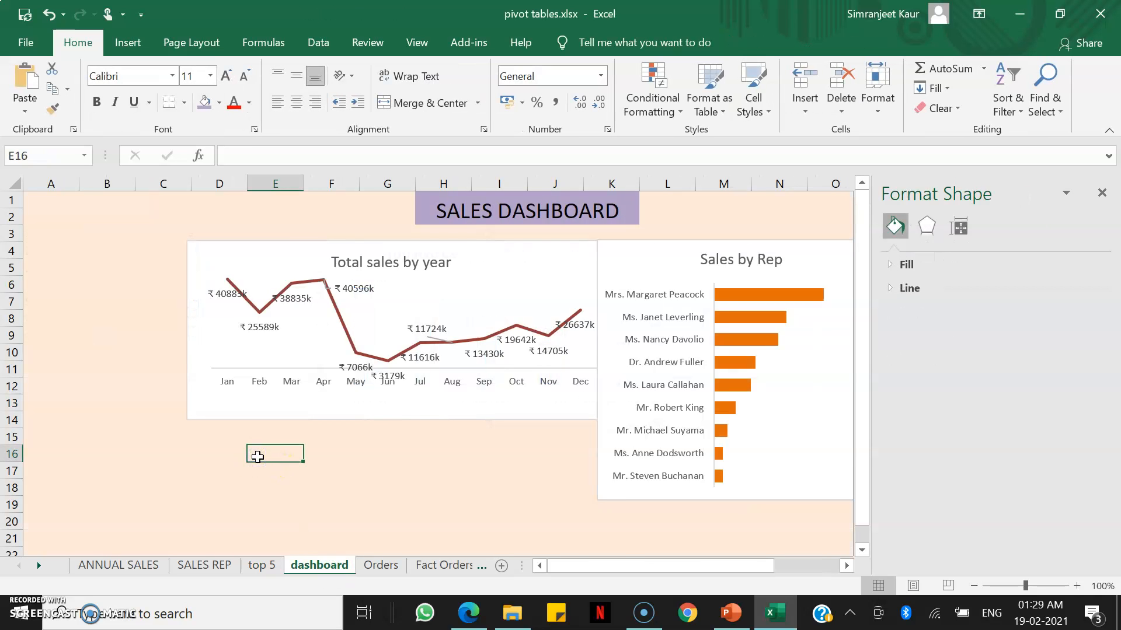
{"action": "key", "text": "ctrl+v"}
{"action": "left_click_drag", "start_coordinate": [310, 464], "coordinate": [242, 439]}
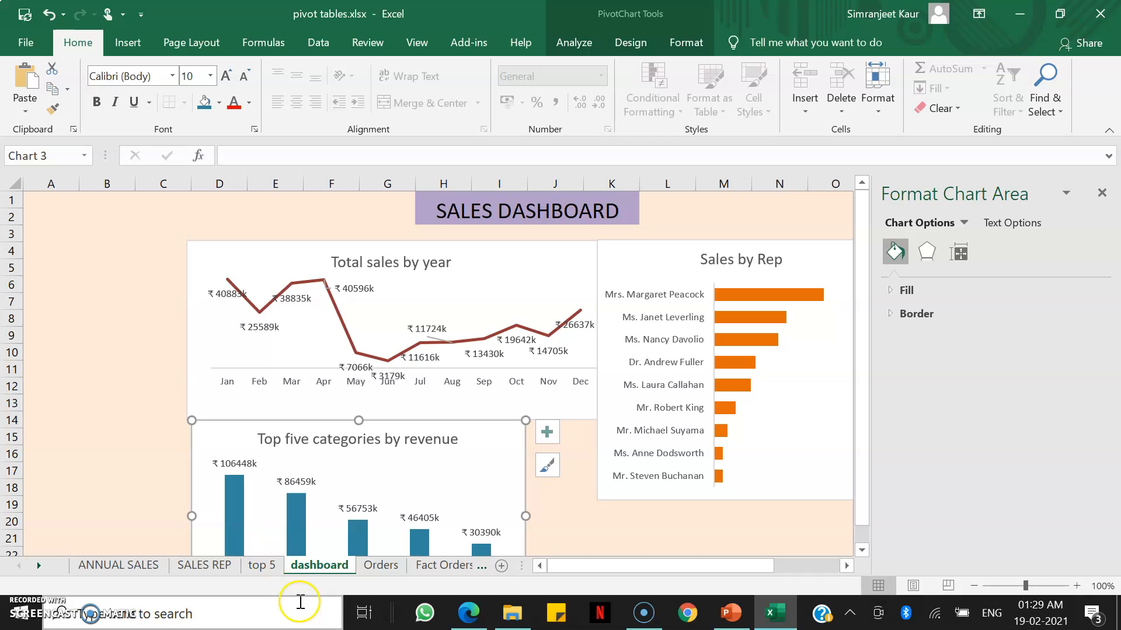
Make a copy of the top 5 sheet positioned before the dashboard sheet.
{"action": "left_click", "coordinate": [264, 565]}
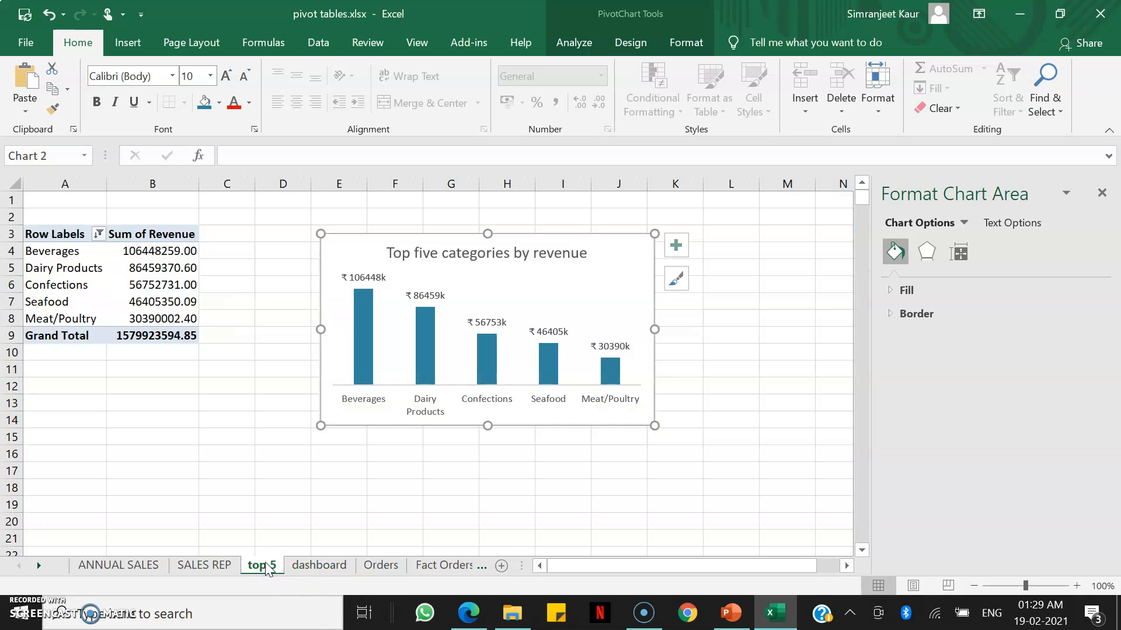
{"action": "right_click", "coordinate": [266, 567]}
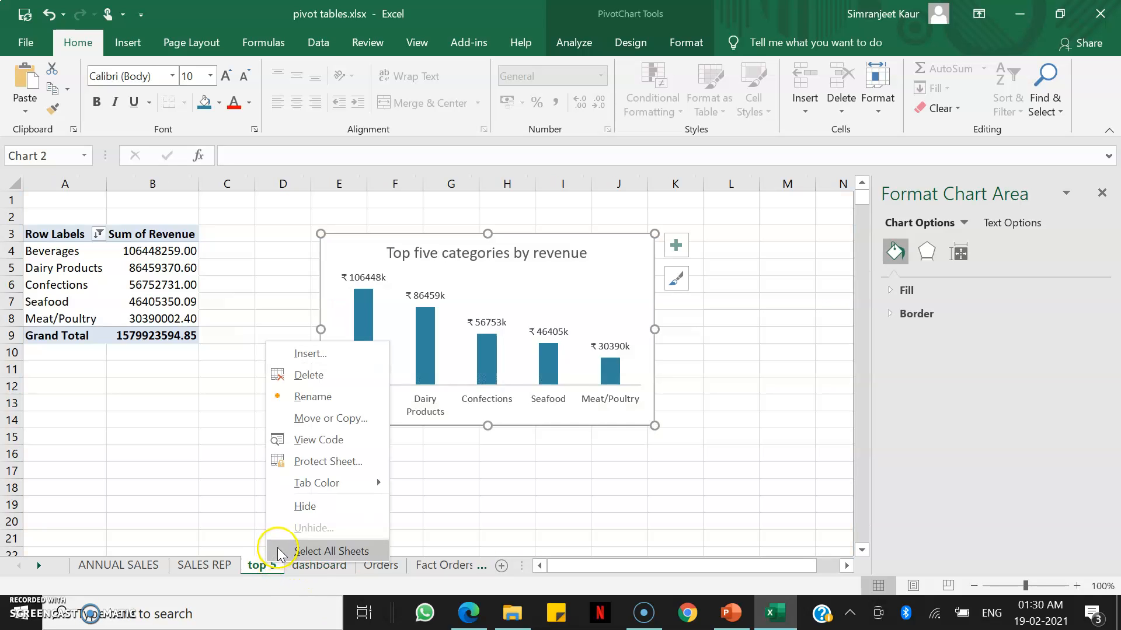
{"action": "left_click", "coordinate": [333, 421]}
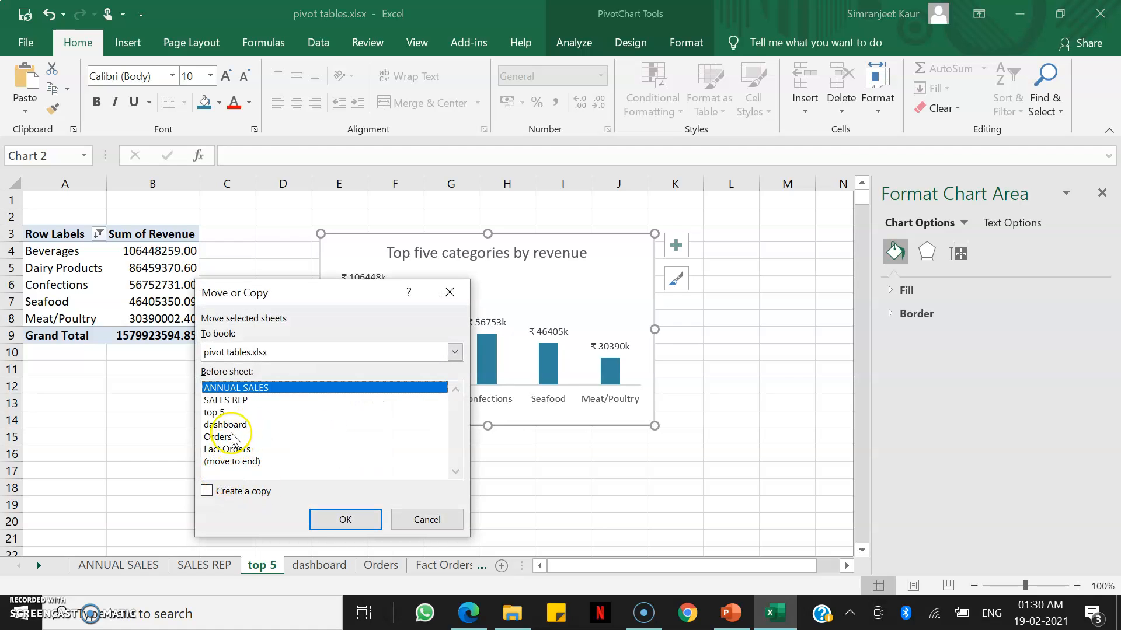
{"action": "left_click", "coordinate": [233, 425]}
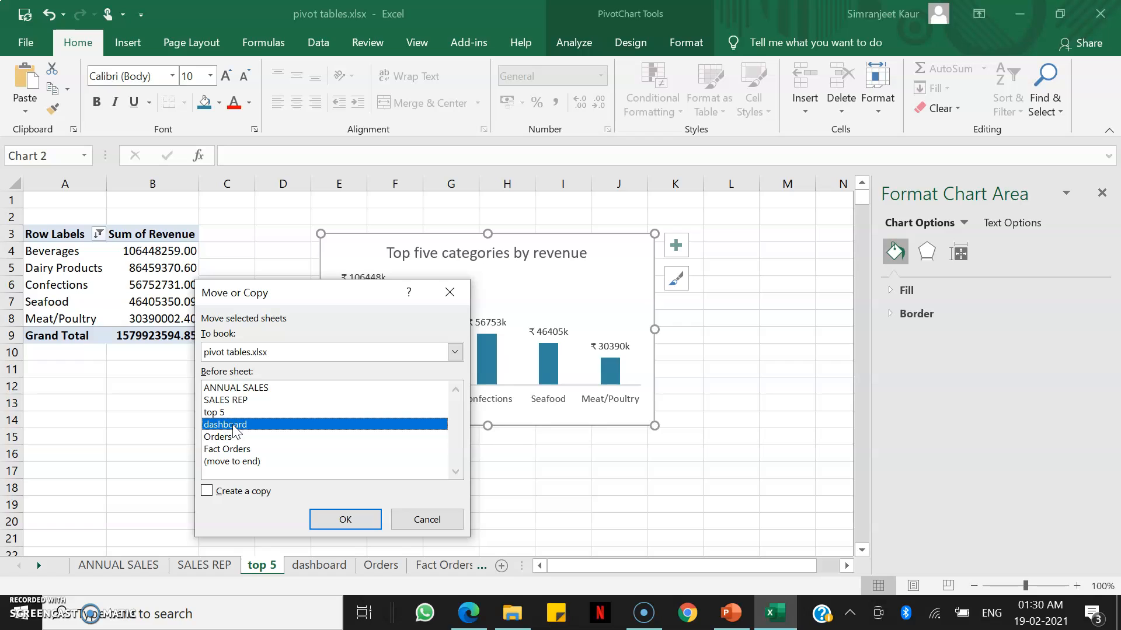
{"action": "left_click", "coordinate": [206, 489]}
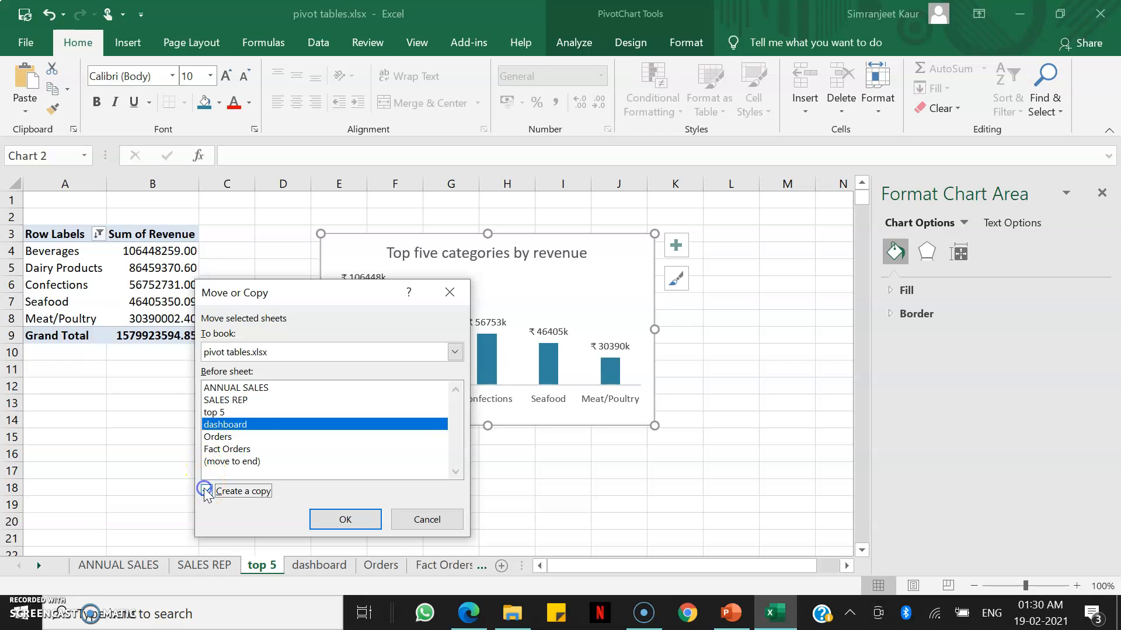
{"action": "left_click", "coordinate": [345, 520]}
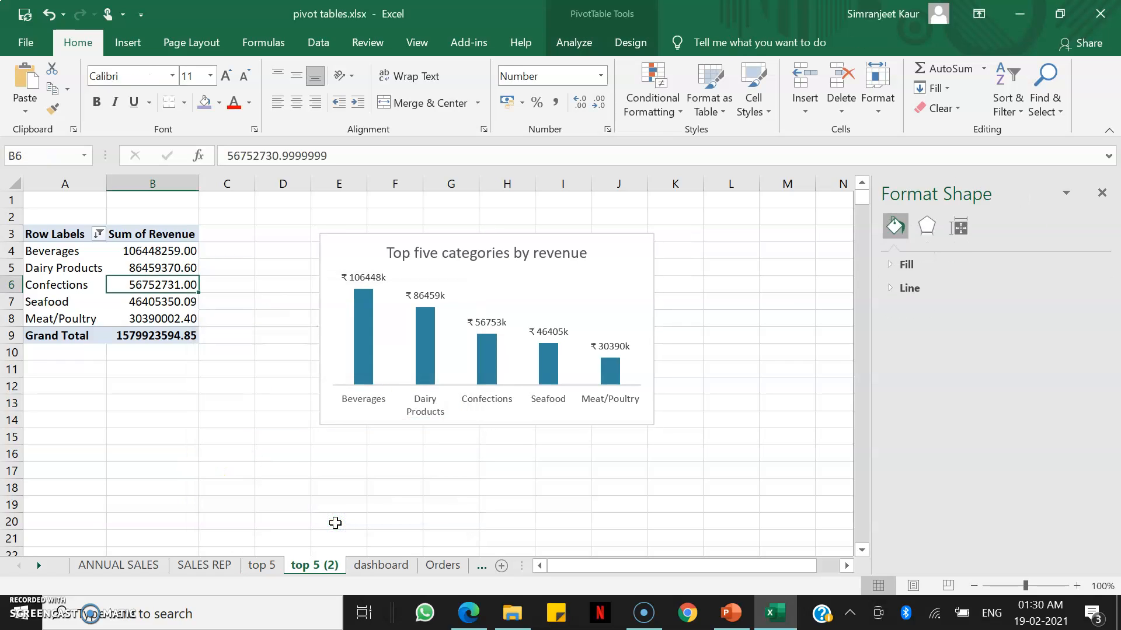
Rename the copied top 5 (2) sheet to company-wise sales.
{"action": "left_click", "coordinate": [325, 577]}
{"action": "double_click", "coordinate": [321, 569]}
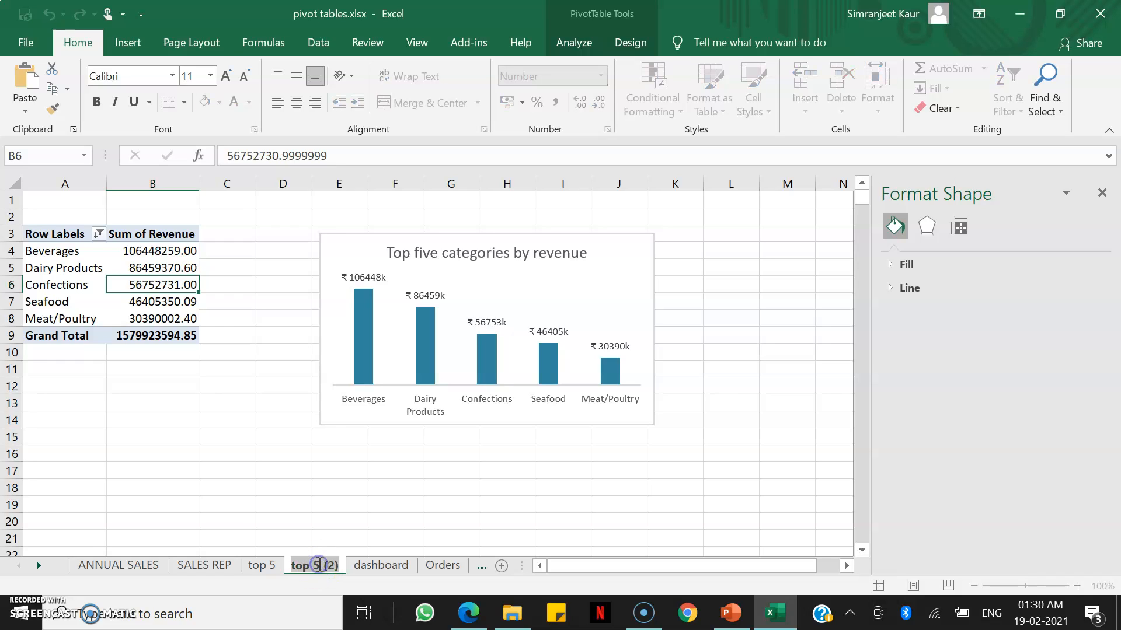
{"action": "type", "text": "company"}
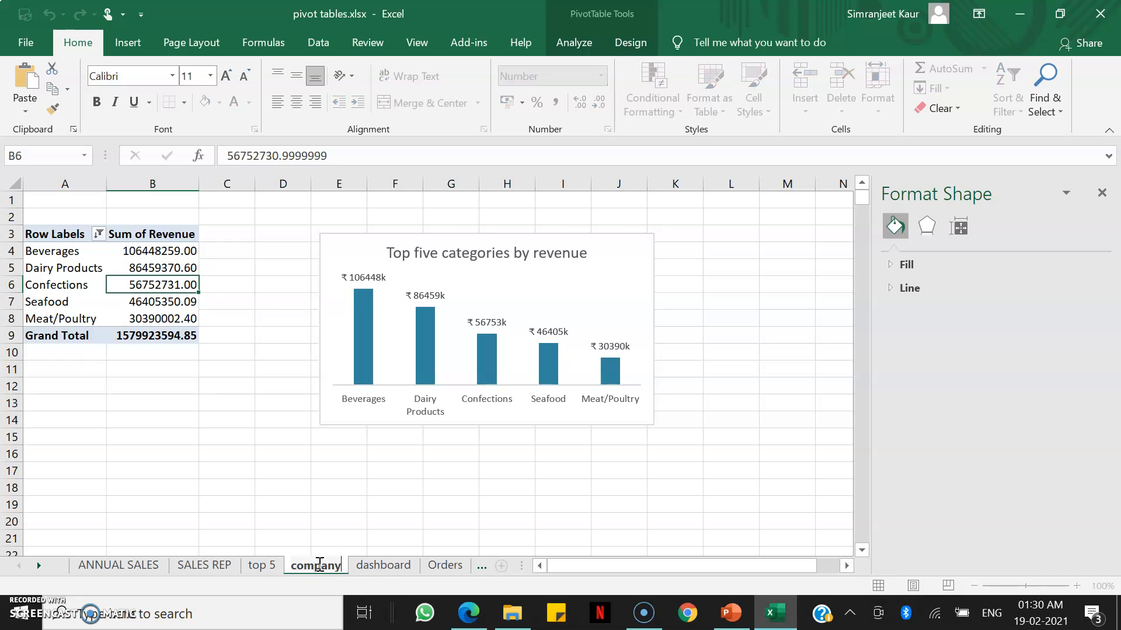
{"action": "type", "text": "-wise sale"}
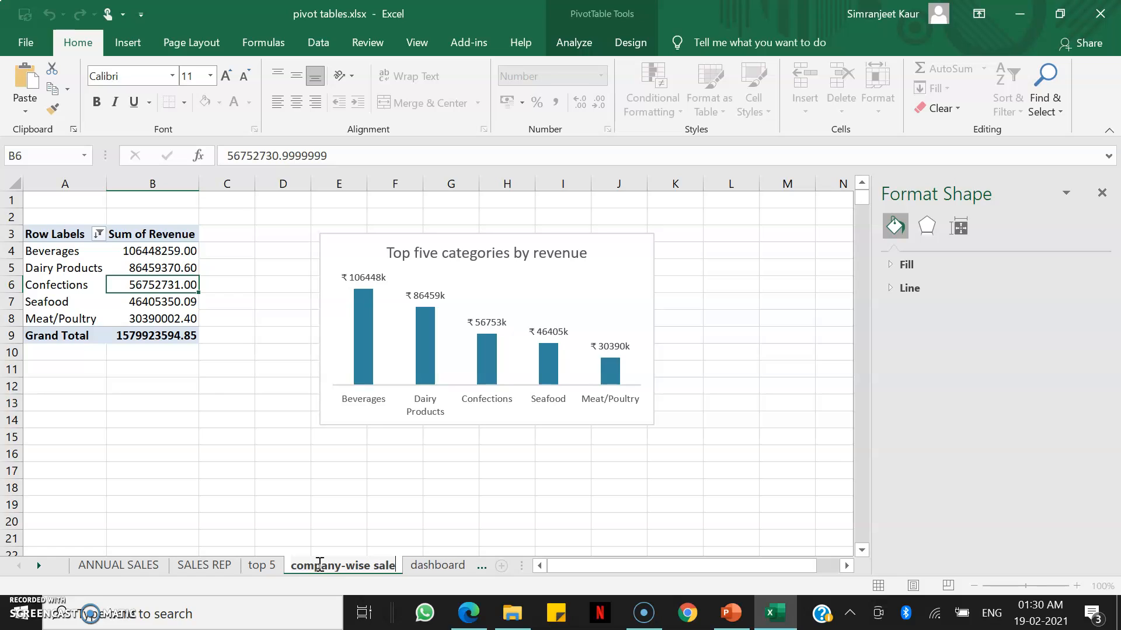
{"action": "type", "text": "s"}
{"action": "key", "text": "Return"}
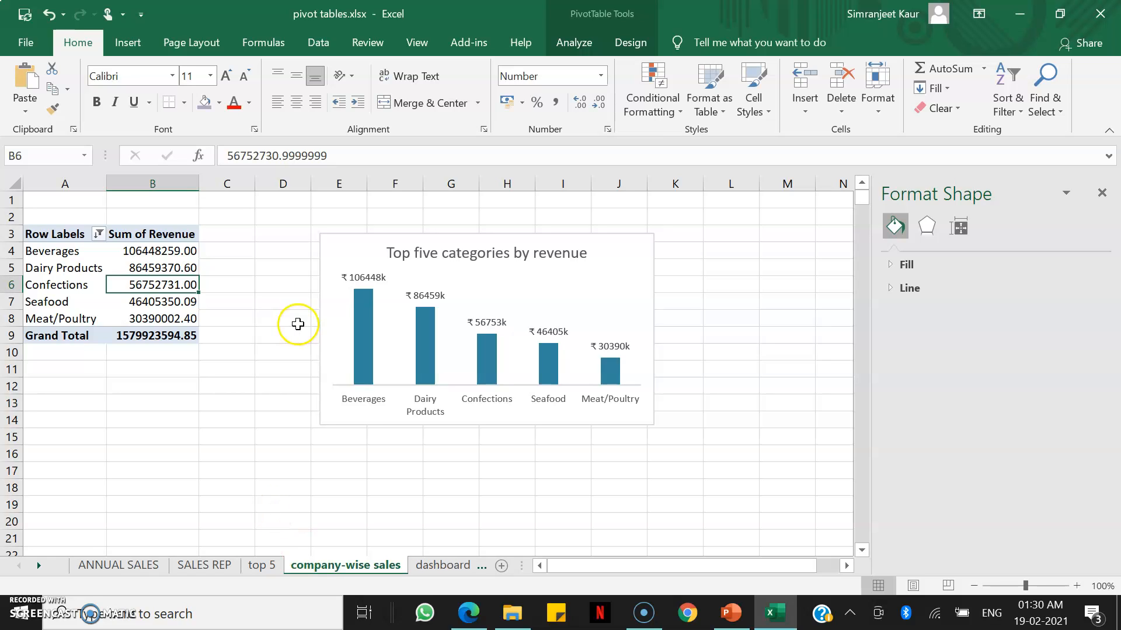
Delete the copied top five categories chart from the company-wise sales sheet.
{"action": "left_click", "coordinate": [503, 277]}
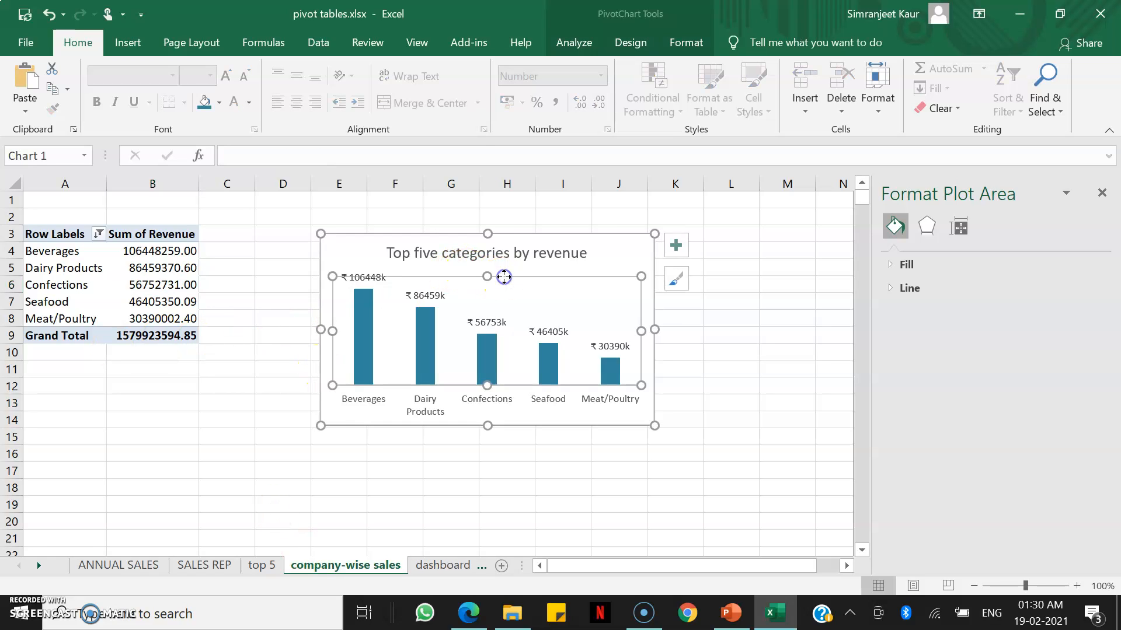
{"action": "left_click", "coordinate": [424, 241]}
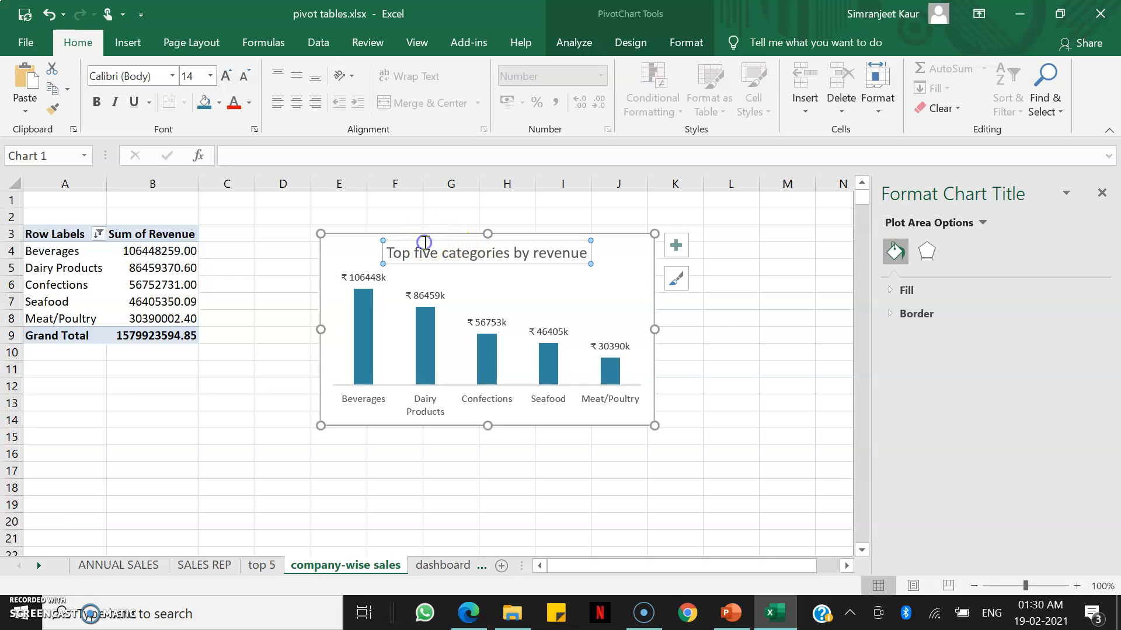
{"action": "left_click", "coordinate": [358, 253]}
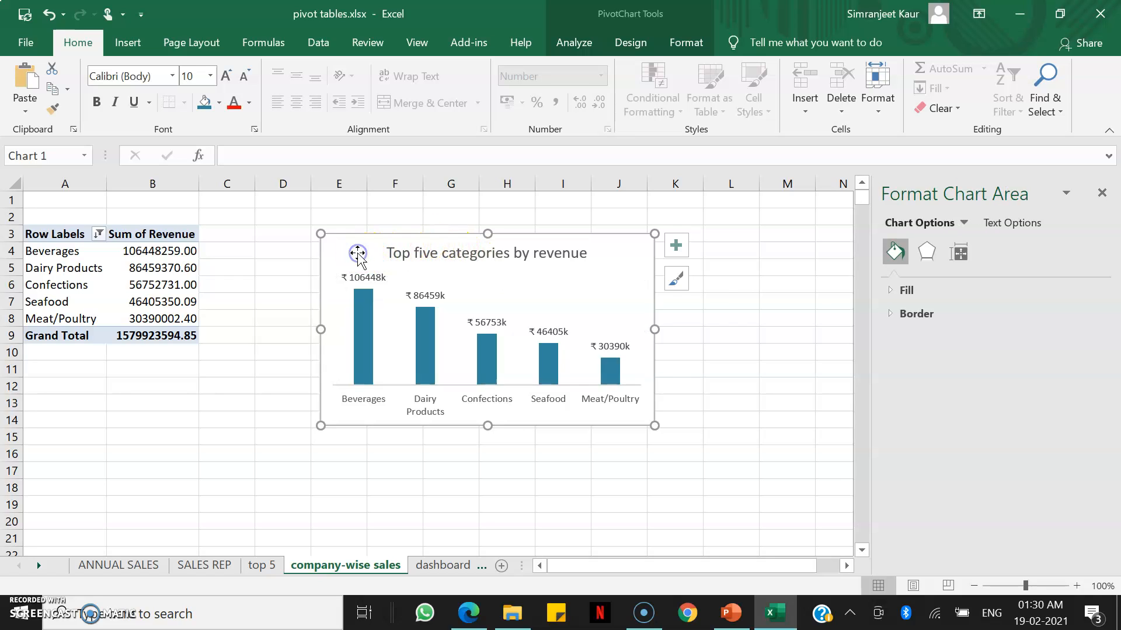
{"action": "key", "text": "Delete"}
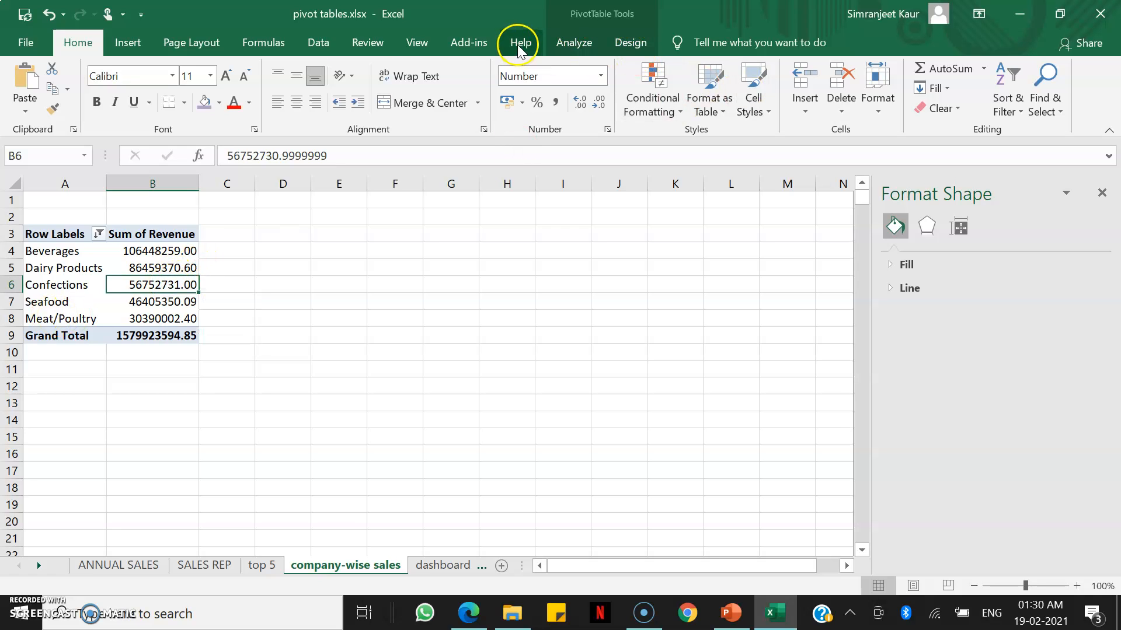
Replace the pivot table's CategoryName row field with CompanyName using the field list.
{"action": "left_click", "coordinate": [574, 42]}
{"action": "left_click", "coordinate": [1051, 68]}
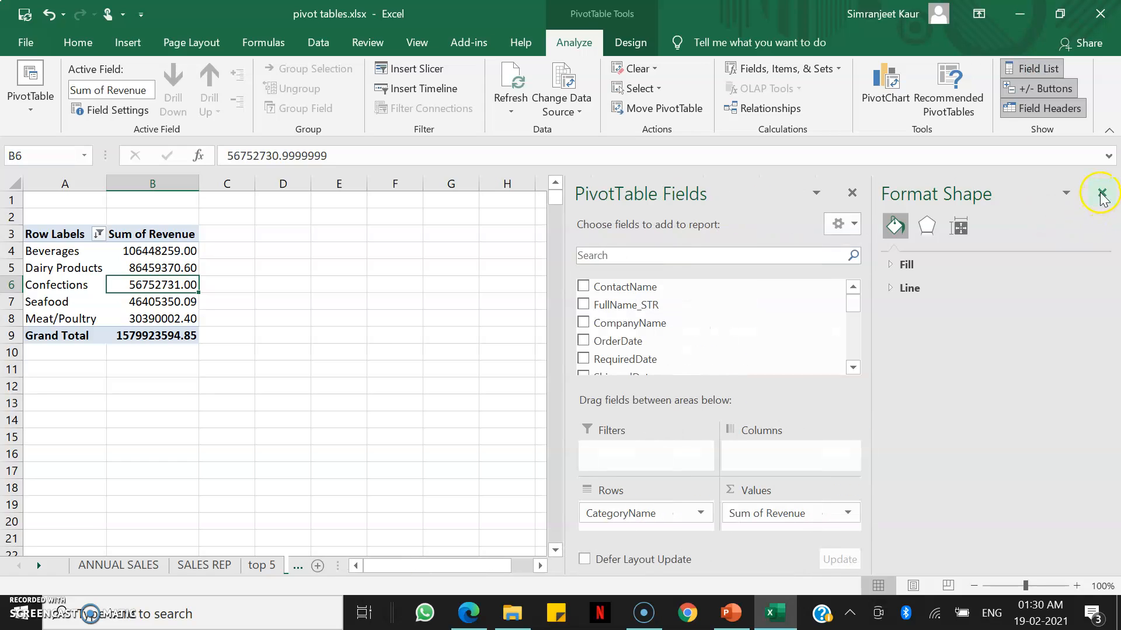
{"action": "left_click", "coordinate": [1102, 195]}
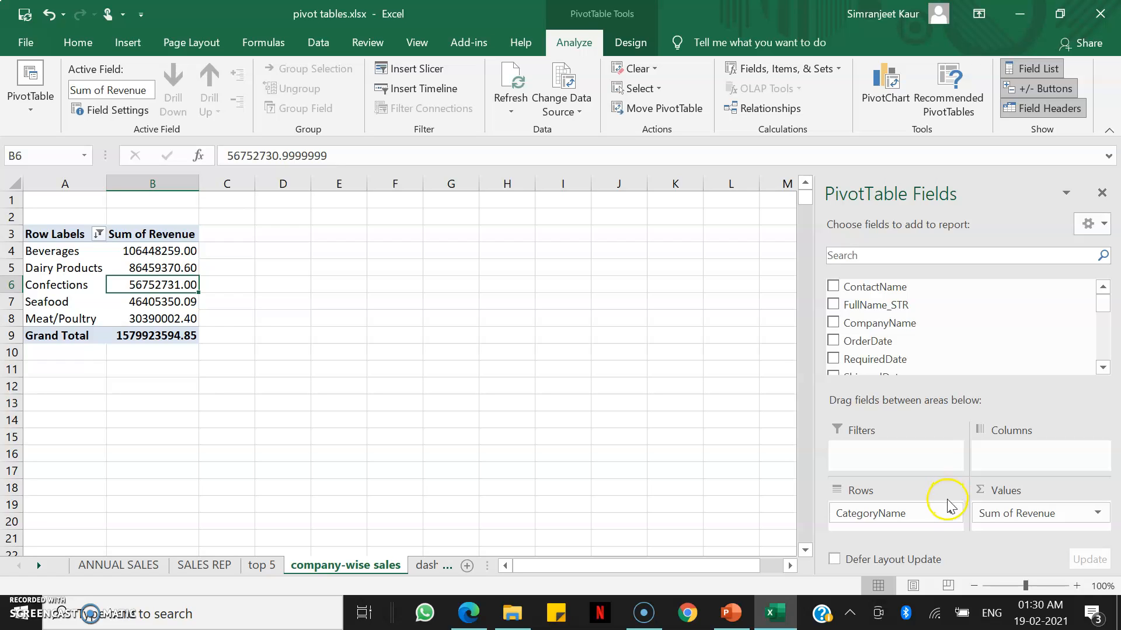
{"action": "left_click_drag", "start_coordinate": [927, 513], "coordinate": [713, 490]}
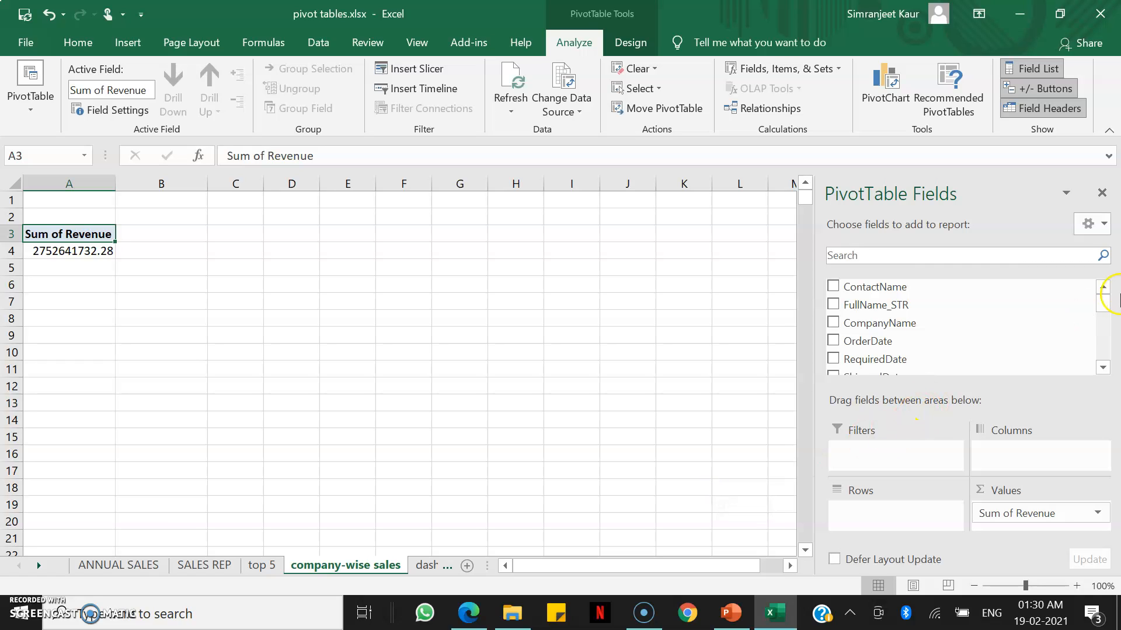
{"action": "left_click_drag", "start_coordinate": [893, 322], "coordinate": [891, 508]}
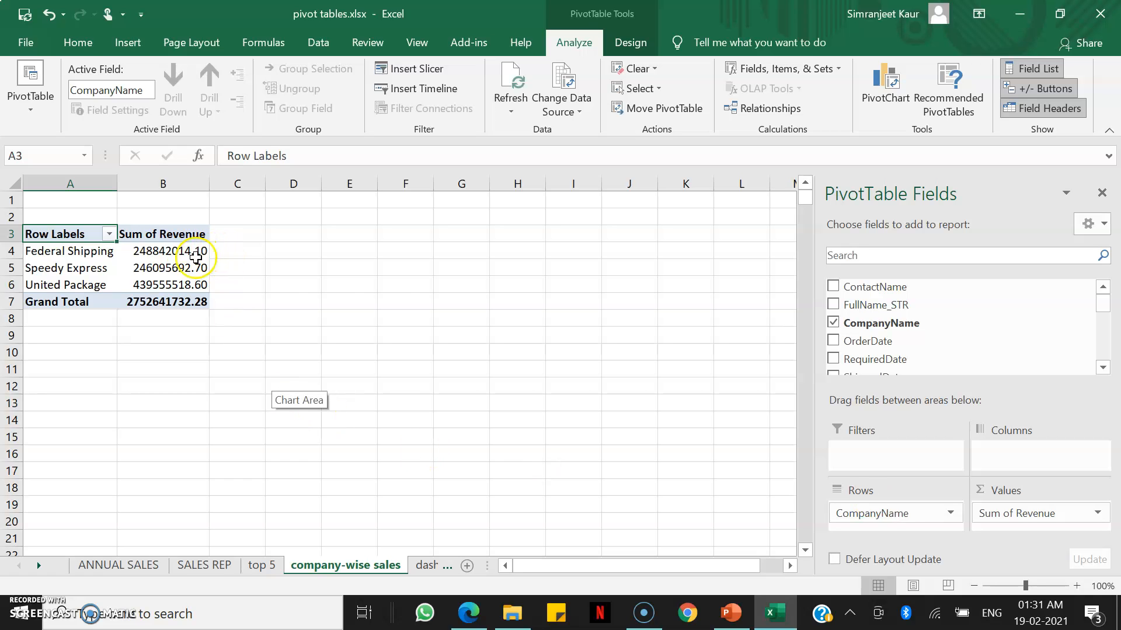
Insert a clustered column pivot chart from the company pivot table.
{"action": "left_click", "coordinate": [183, 268]}
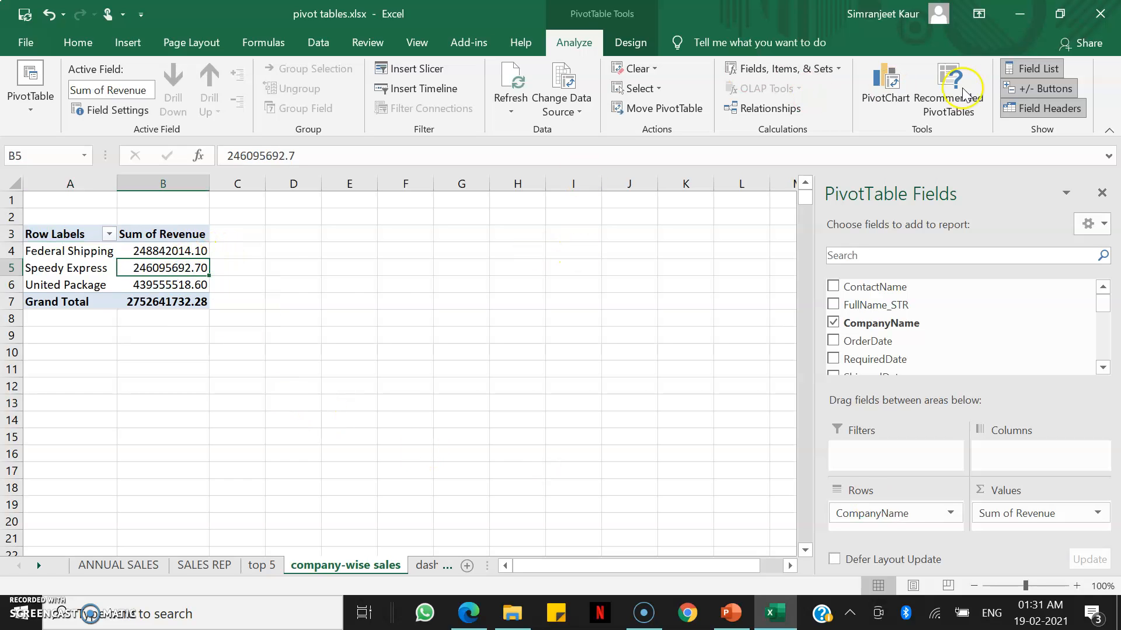
{"action": "left_click", "coordinate": [886, 101]}
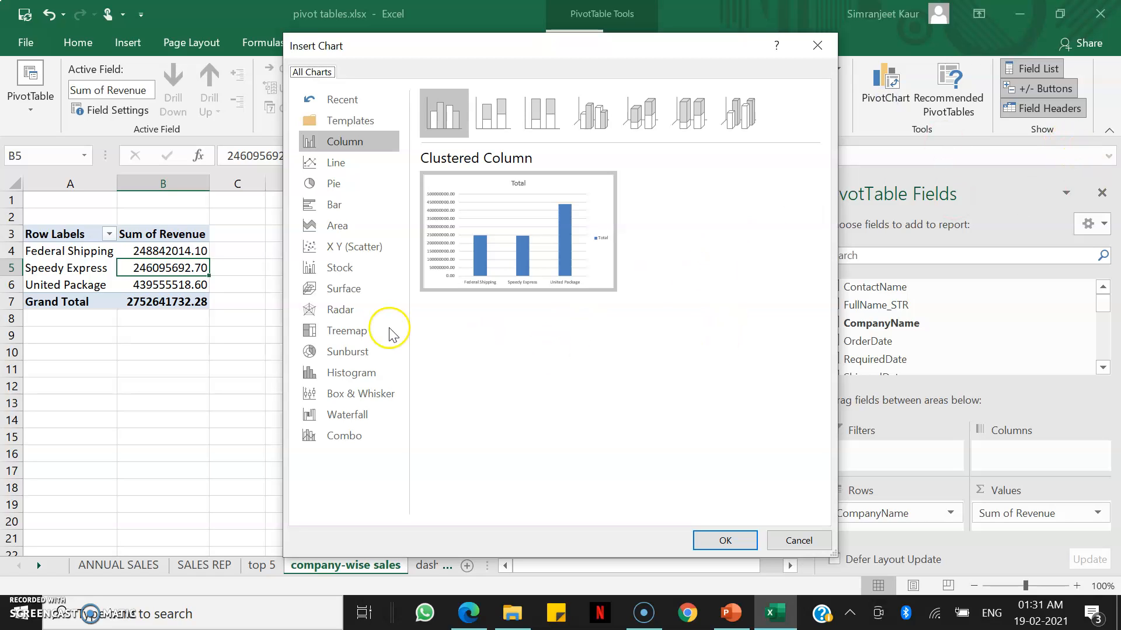
{"action": "left_click", "coordinate": [337, 184]}
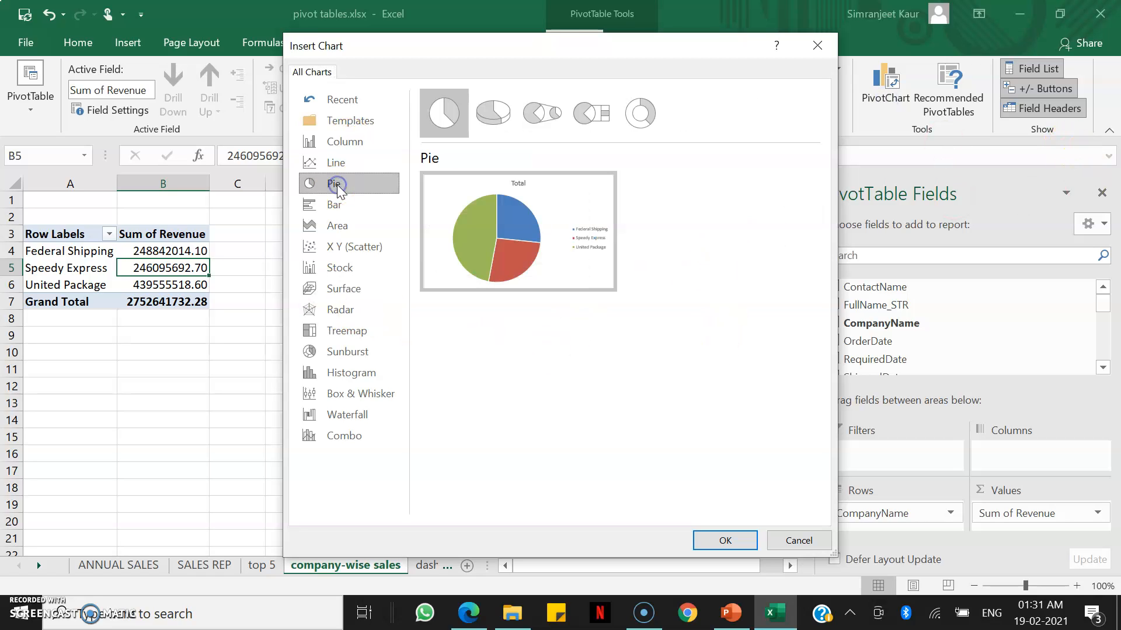
{"action": "left_click", "coordinate": [357, 206]}
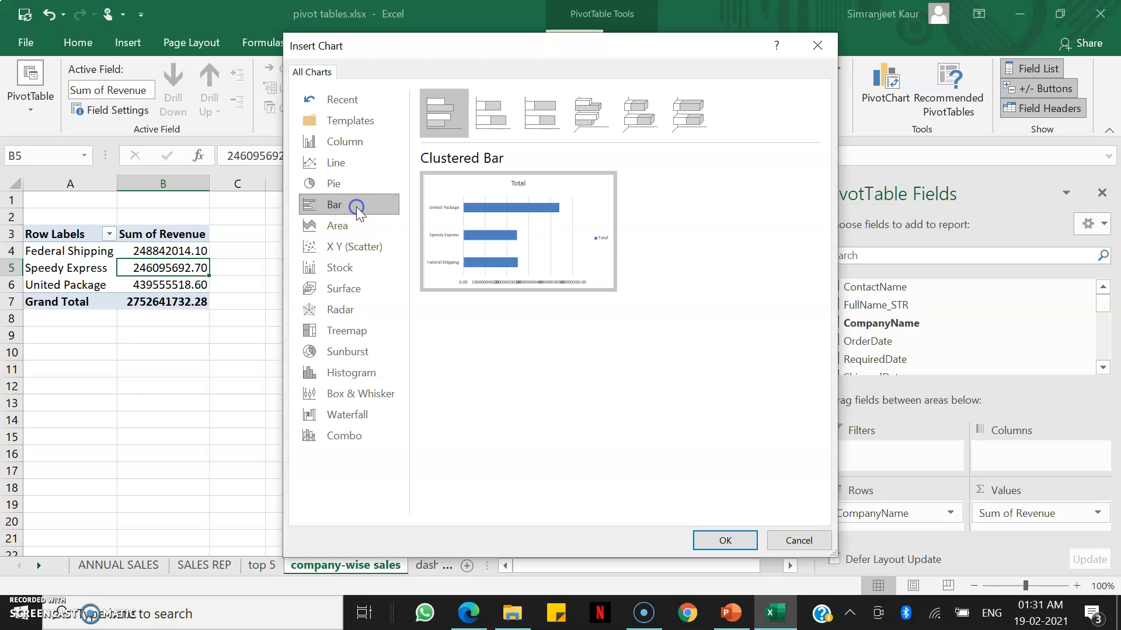
{"action": "left_click", "coordinate": [357, 221]}
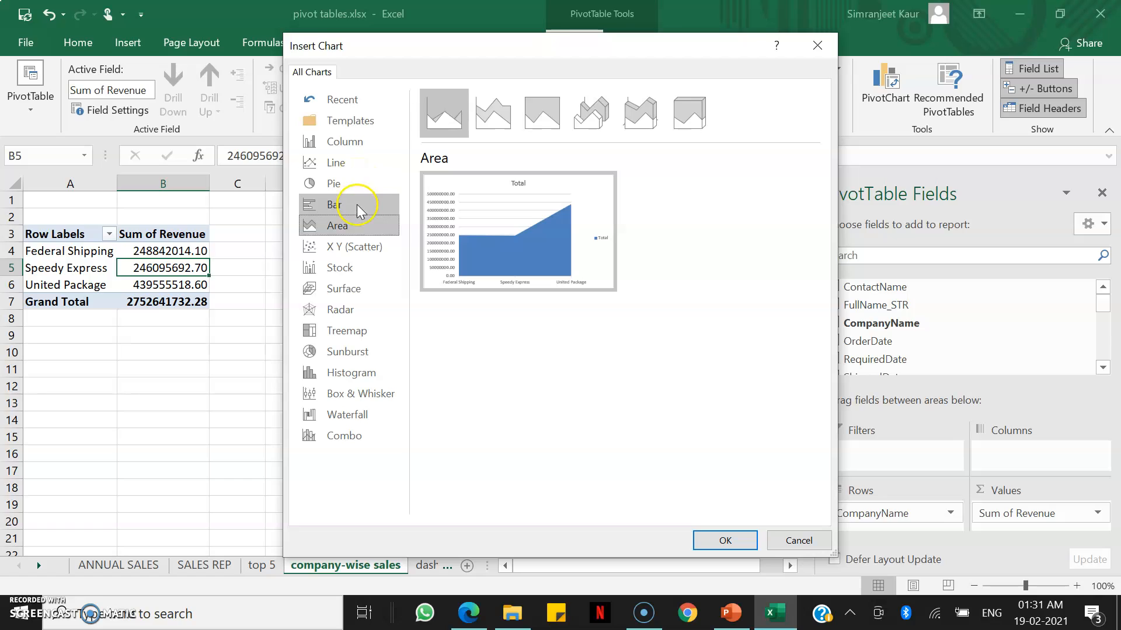
{"action": "left_click", "coordinate": [357, 207]}
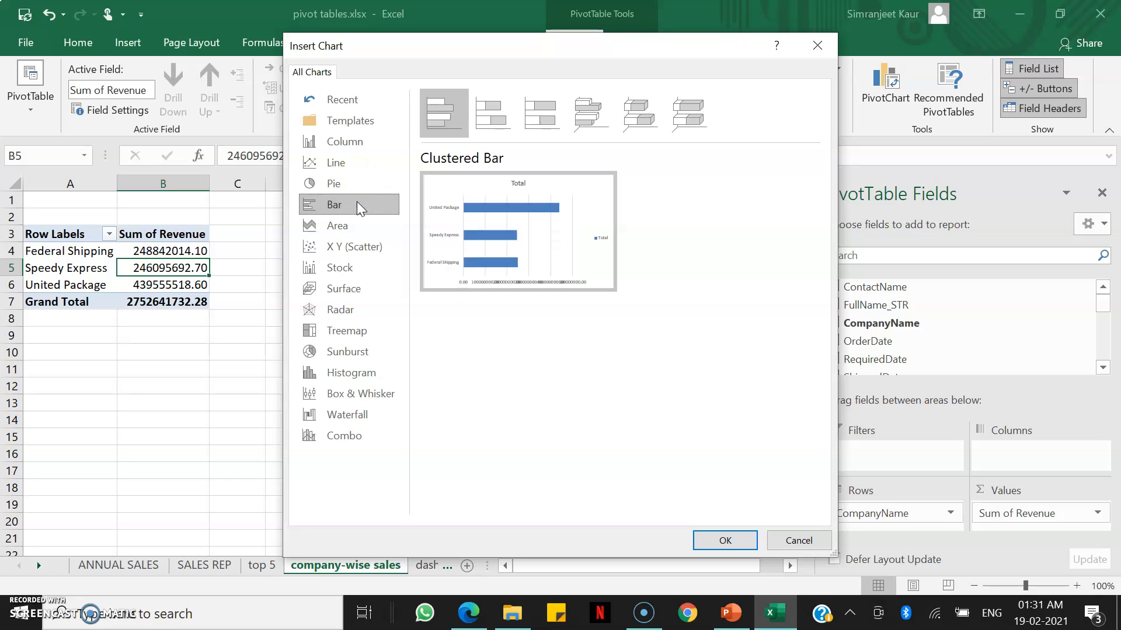
{"action": "left_click", "coordinate": [362, 143]}
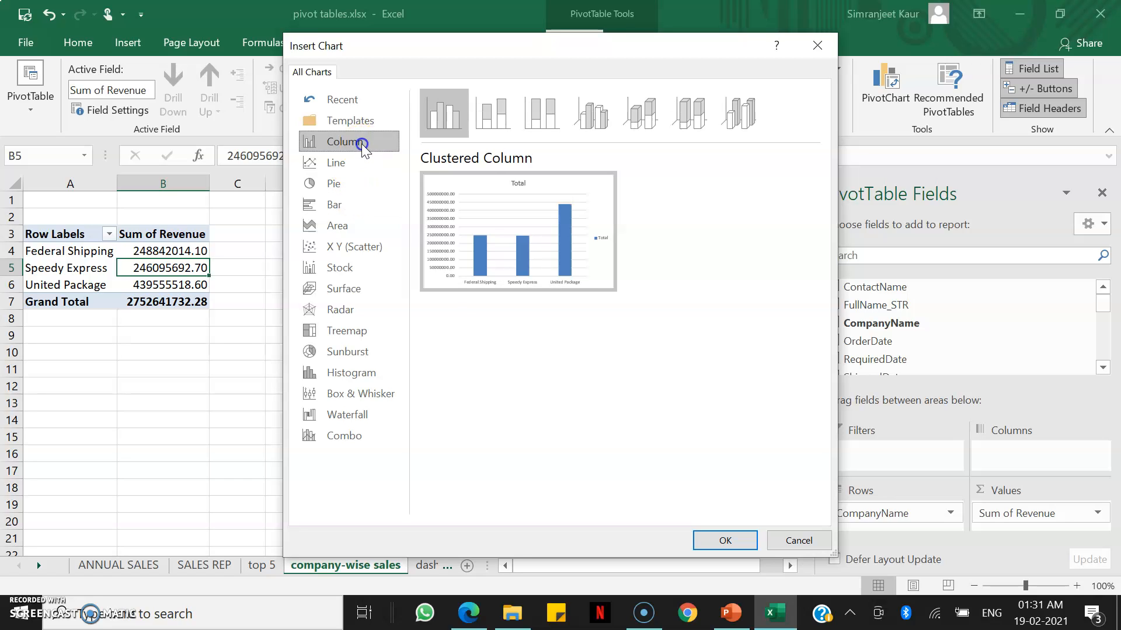
{"action": "left_click", "coordinate": [354, 164]}
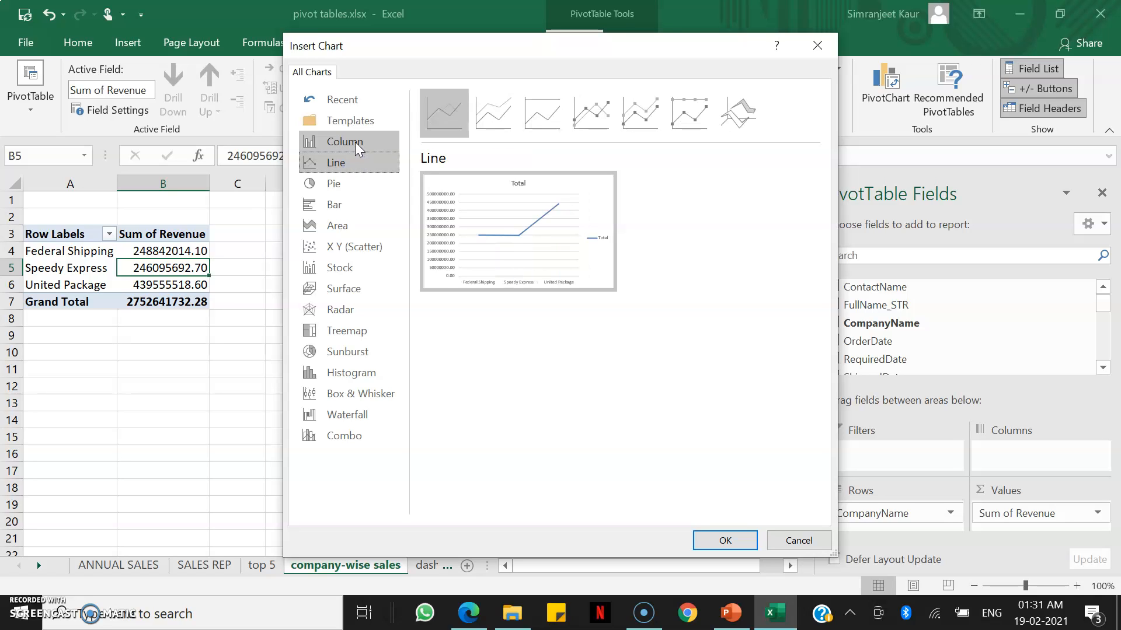
{"action": "left_click", "coordinate": [356, 142]}
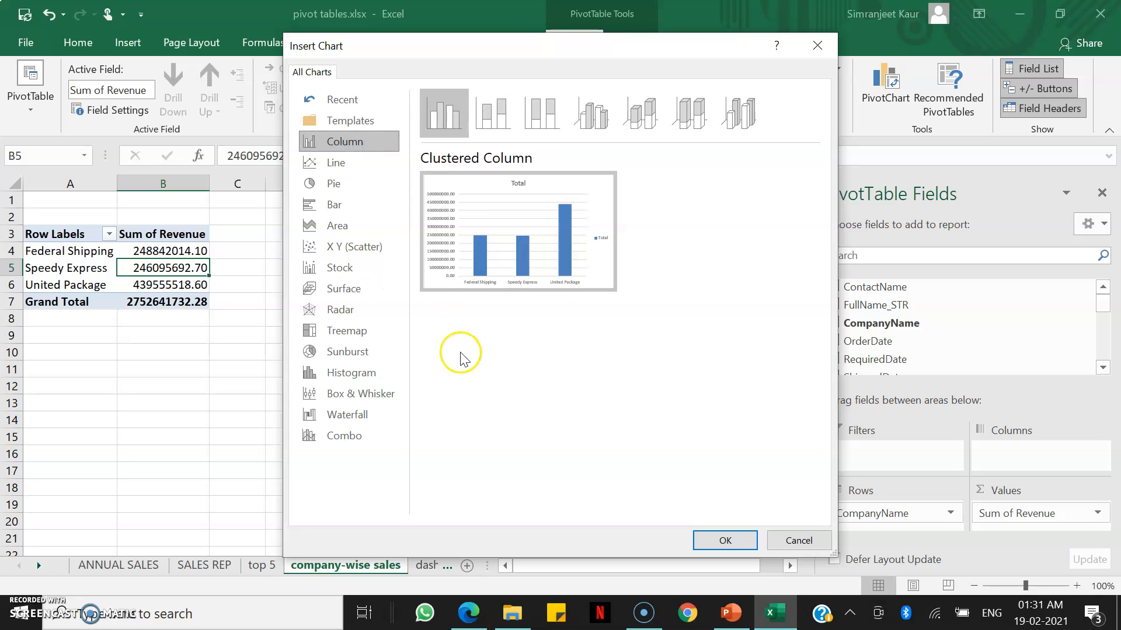
{"action": "left_click", "coordinate": [718, 538]}
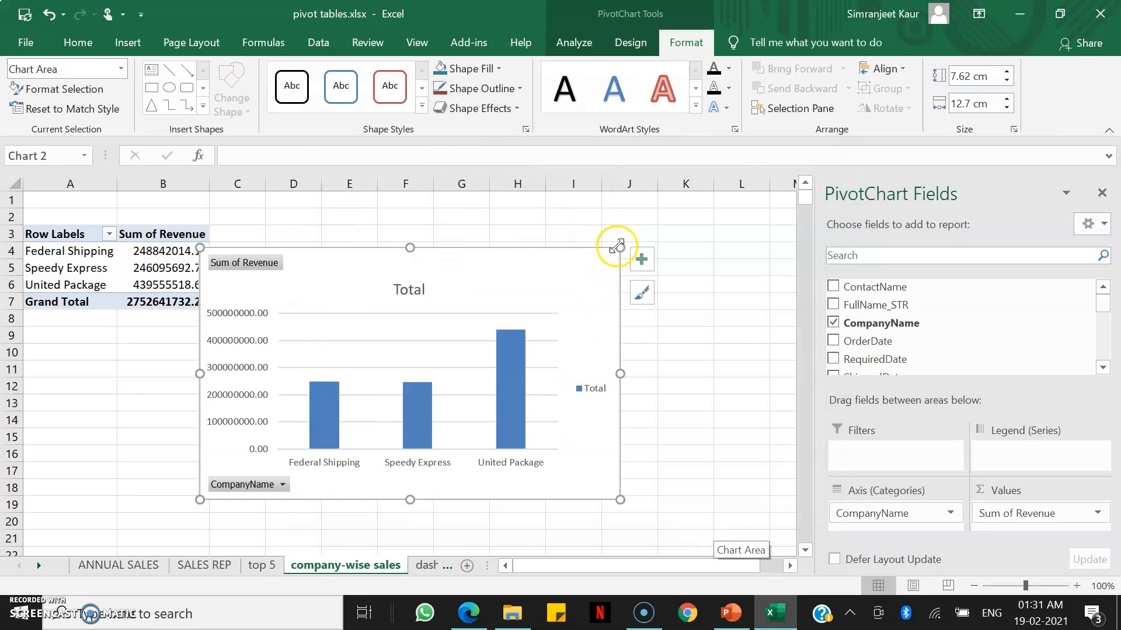
Shrink the chart to about 5.69 × 10.23 cm, move it beside the pivot table, and hide all field buttons.
{"action": "left_click_drag", "start_coordinate": [619, 250], "coordinate": [538, 311]}
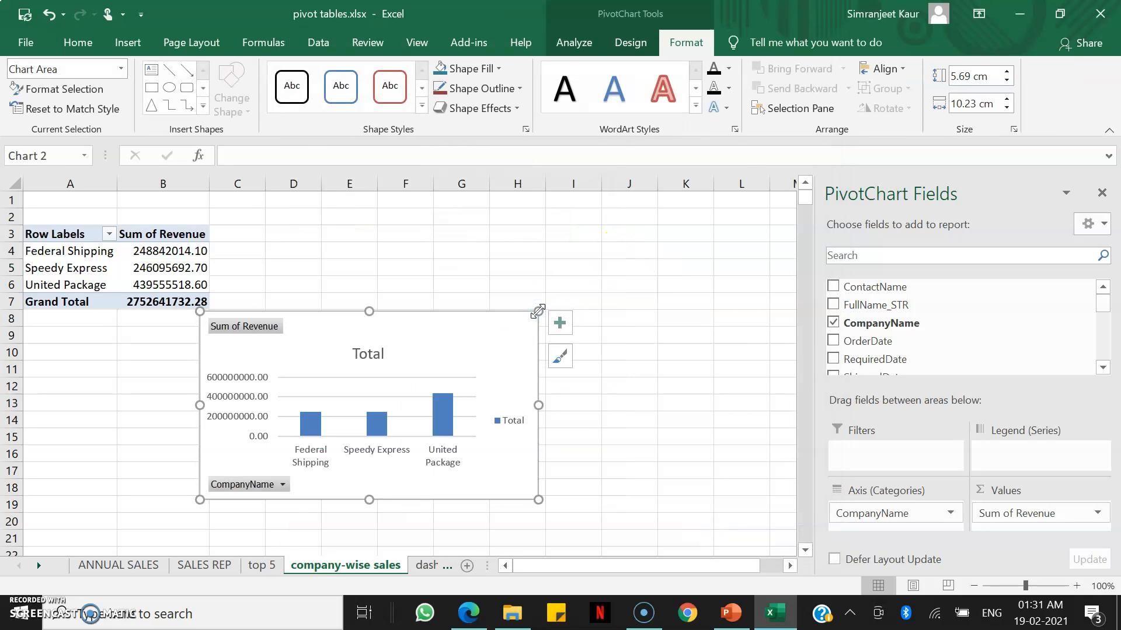
{"action": "left_click_drag", "start_coordinate": [446, 328], "coordinate": [604, 252]}
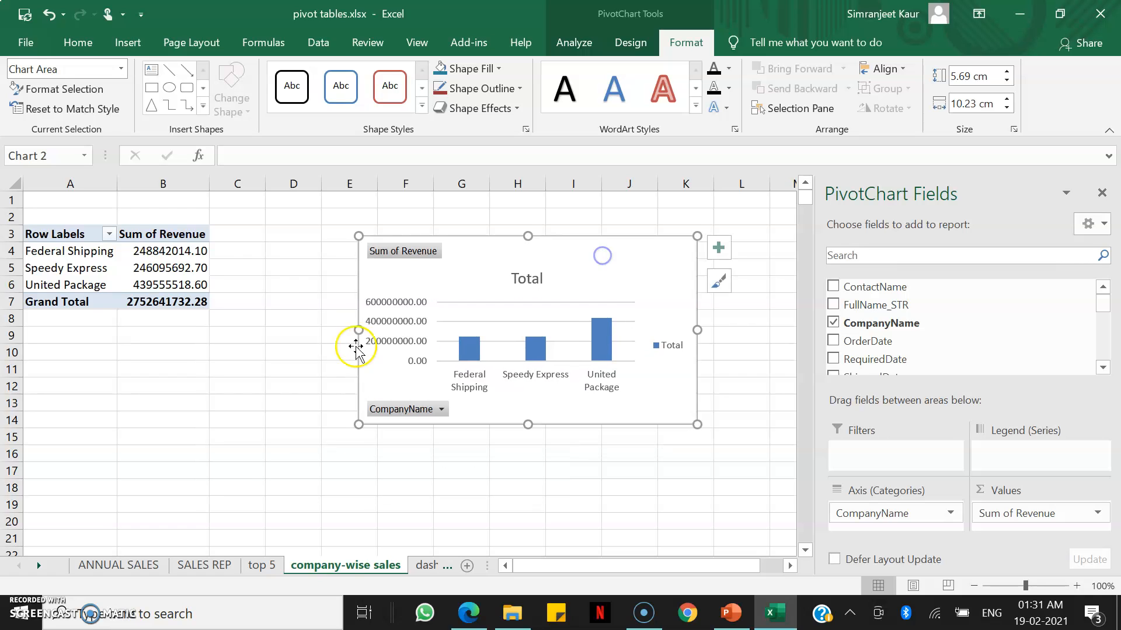
{"action": "left_click", "coordinate": [394, 253]}
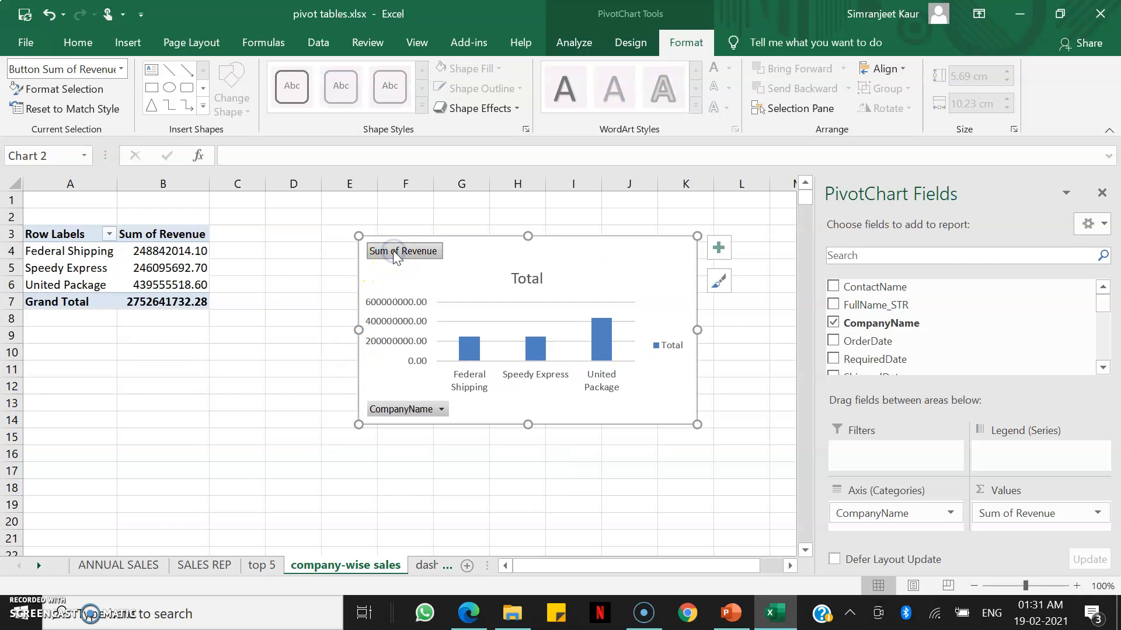
{"action": "right_click", "coordinate": [394, 255]}
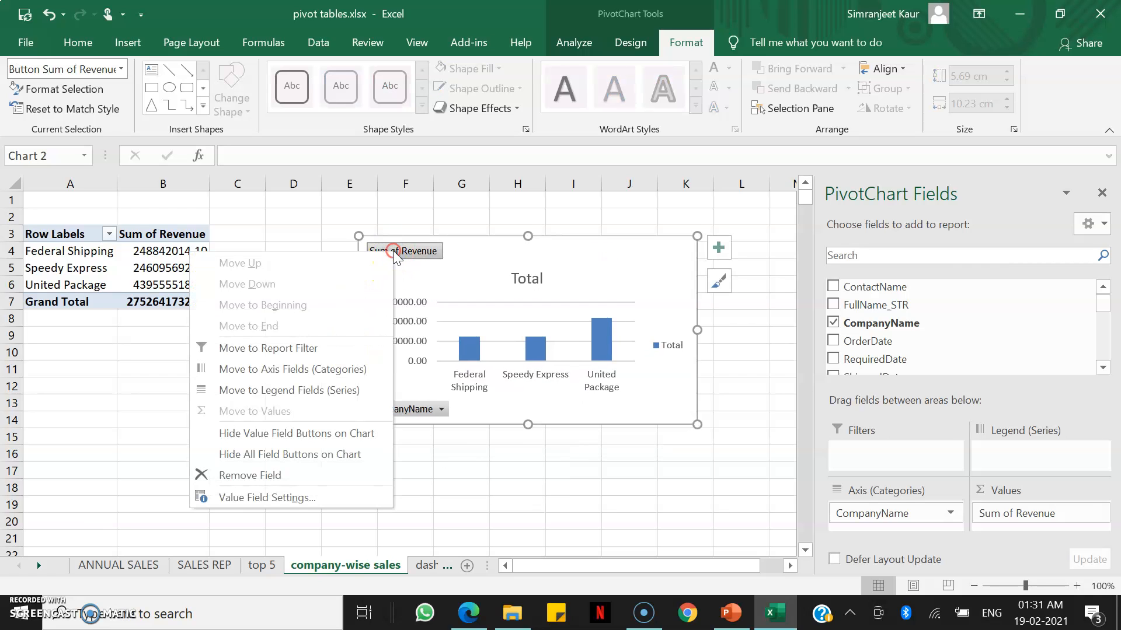
{"action": "left_click", "coordinate": [309, 461]}
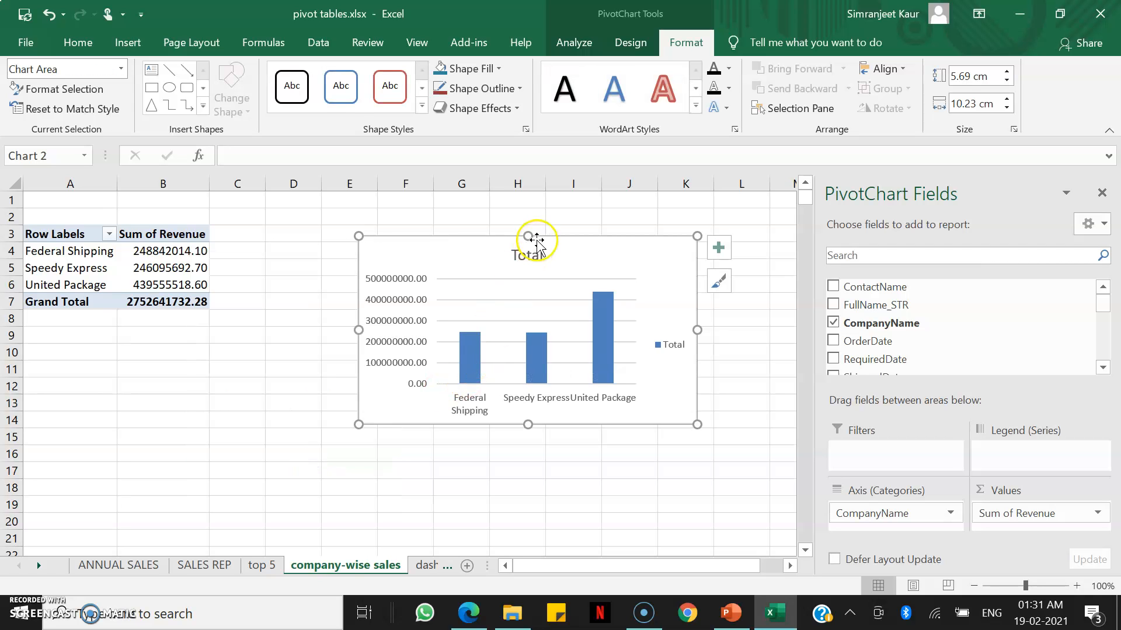
Retitle the chart company-wise sales data.
{"action": "double_click", "coordinate": [523, 257]}
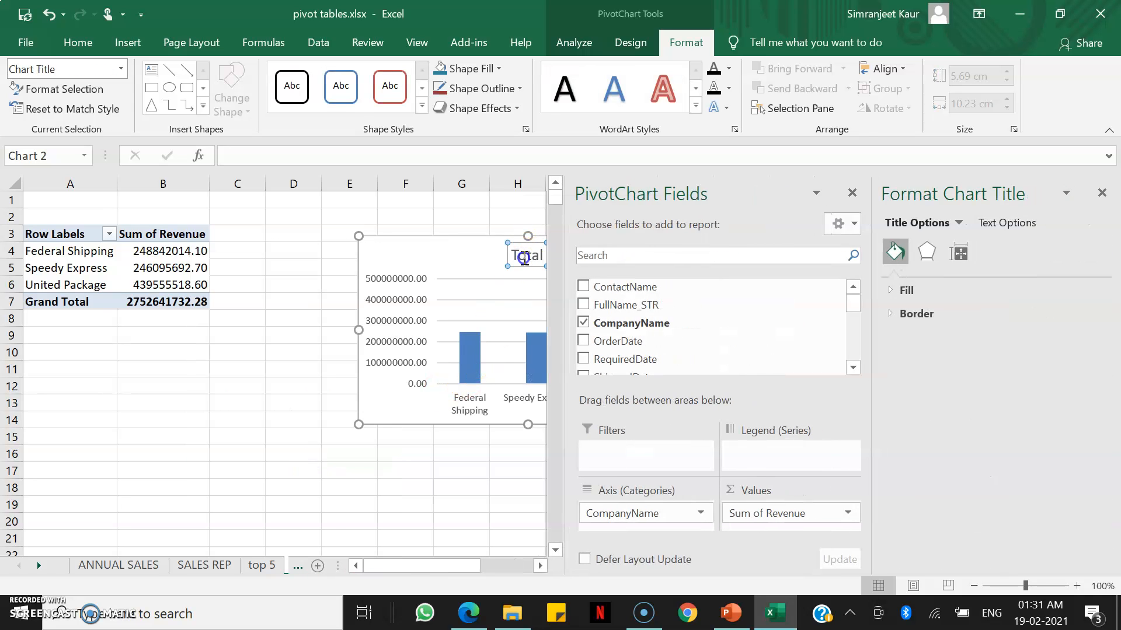
{"action": "double_click", "coordinate": [524, 258]}
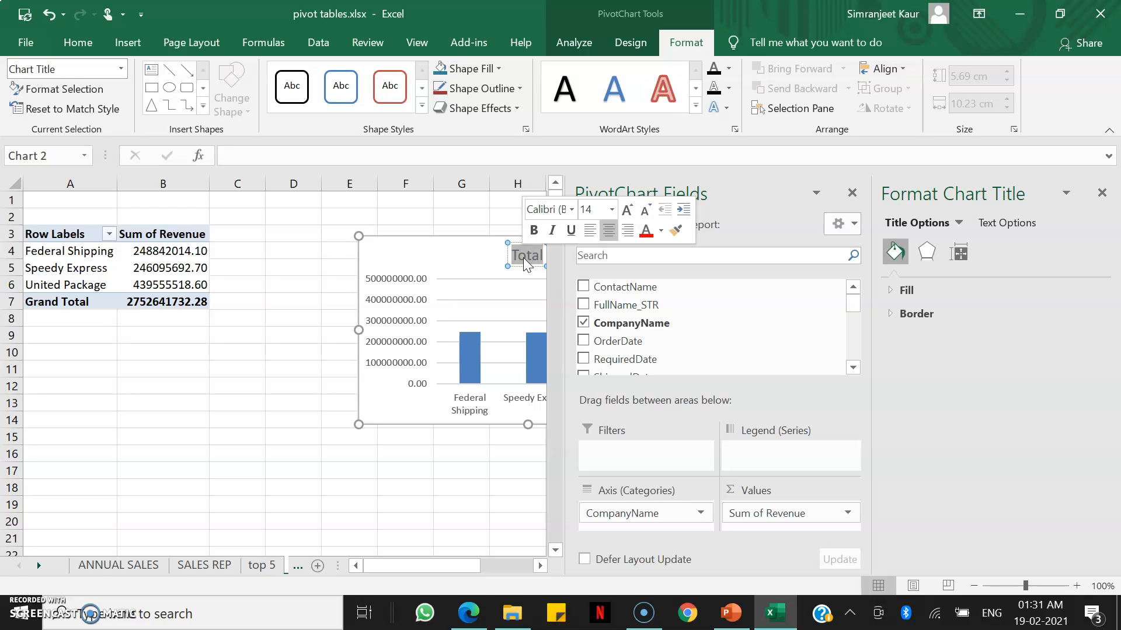
{"action": "type", "text": "company-w"}
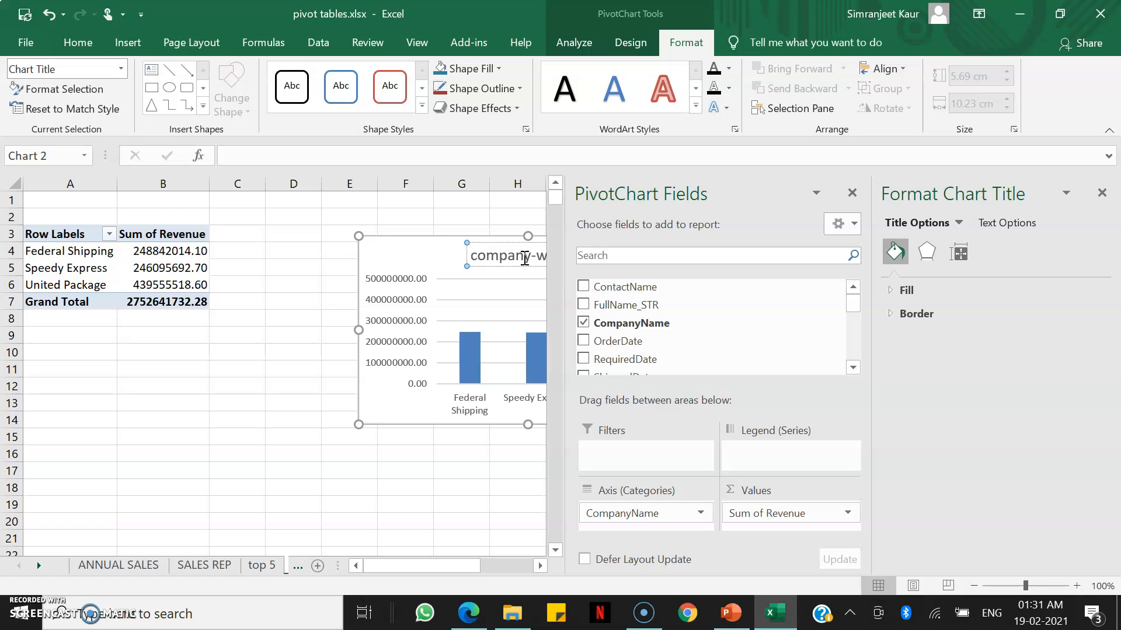
{"action": "type", "text": "ise sales data"}
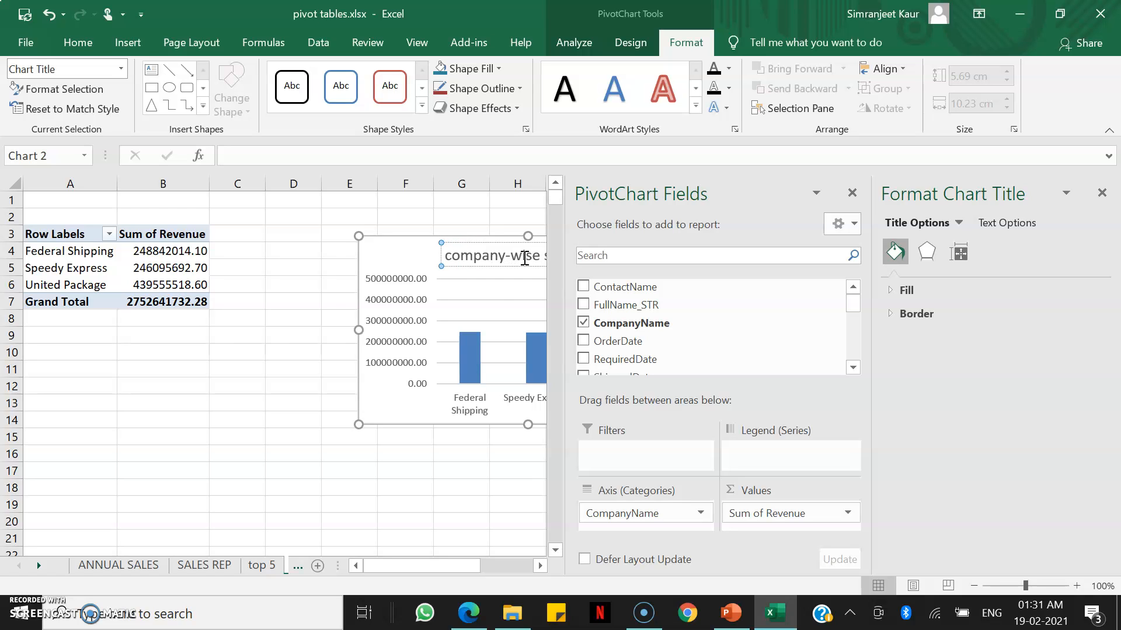
Delete the chart's vertical value axis and close the side panes.
{"action": "left_click", "coordinate": [426, 247]}
{"action": "left_click", "coordinate": [412, 310]}
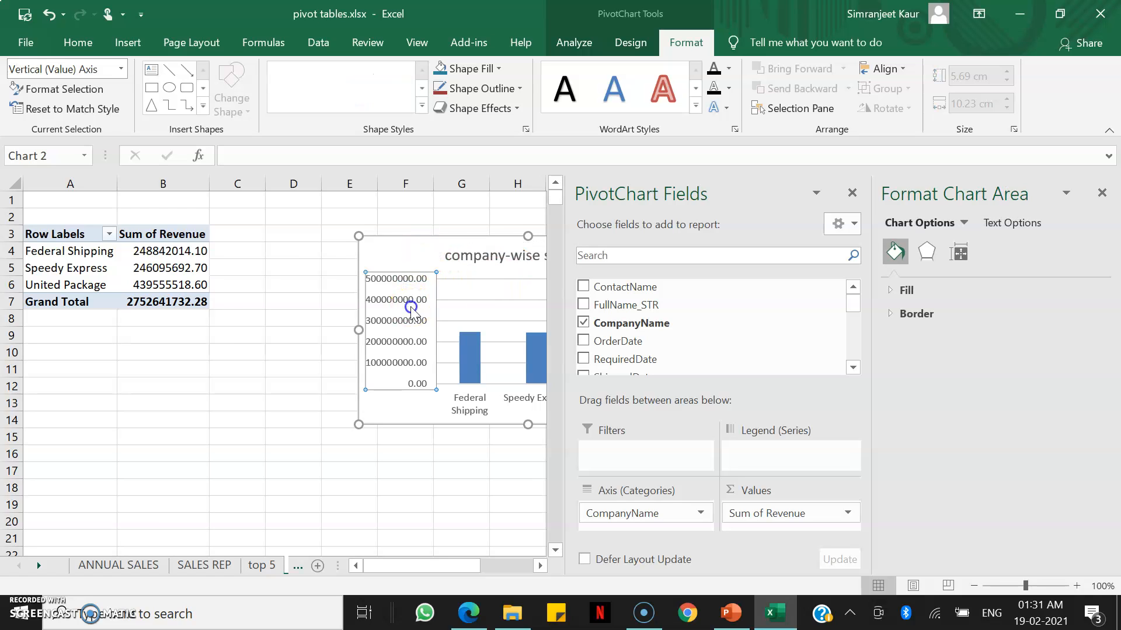
{"action": "key", "text": "Delete"}
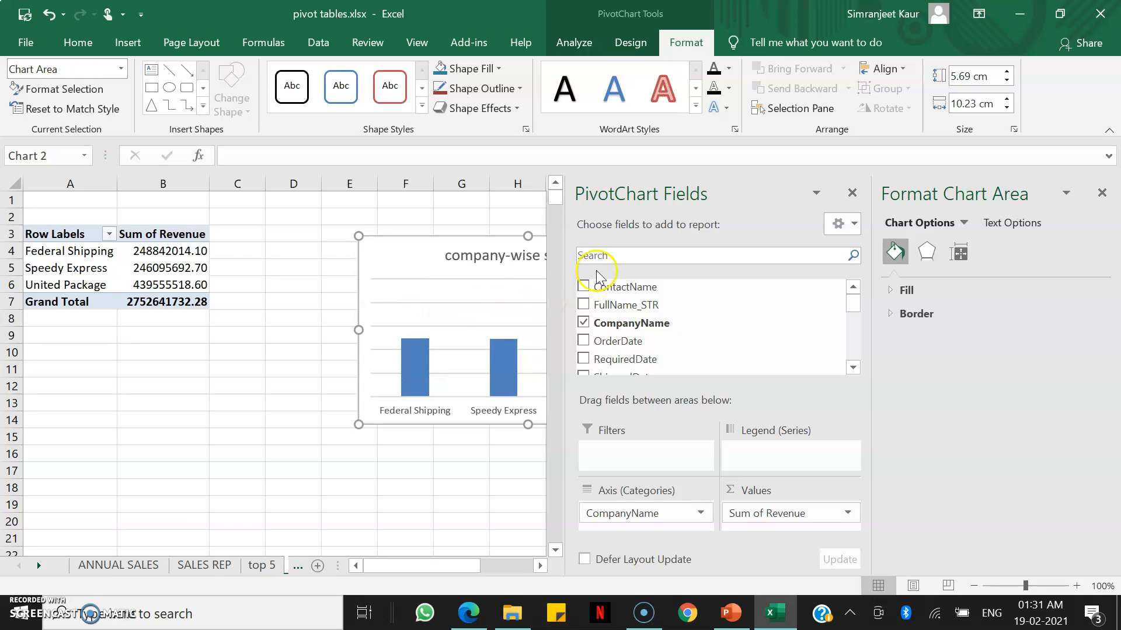
{"action": "left_click", "coordinate": [852, 193]}
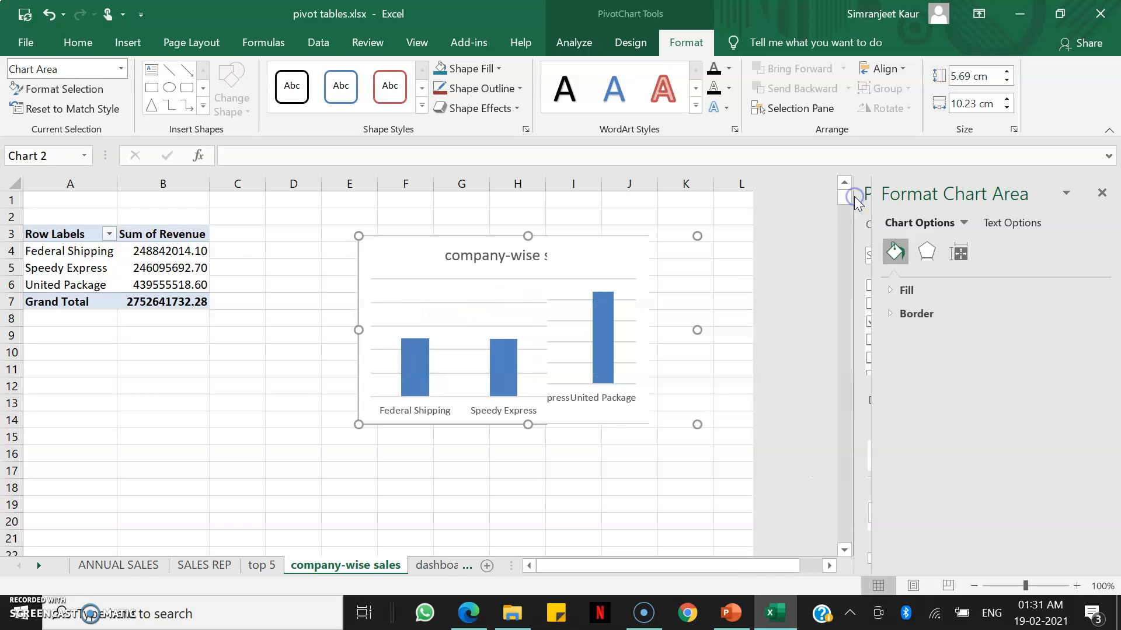
{"action": "left_click", "coordinate": [1101, 194]}
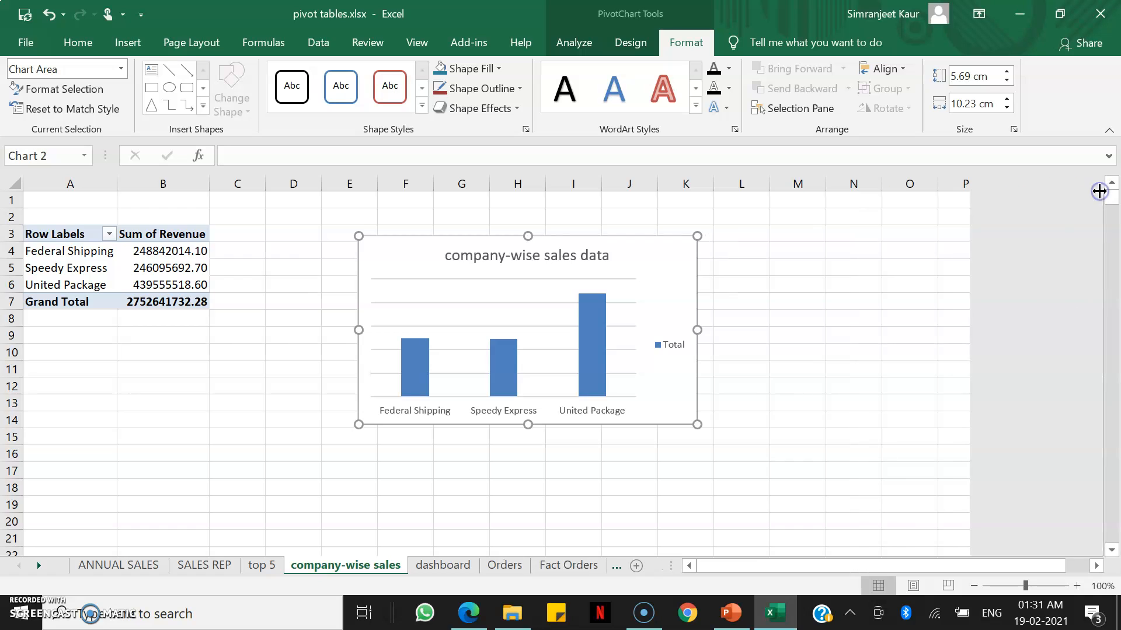
Fill the company-wise chart's columns with a gold standard colour.
{"action": "left_click", "coordinate": [599, 353]}
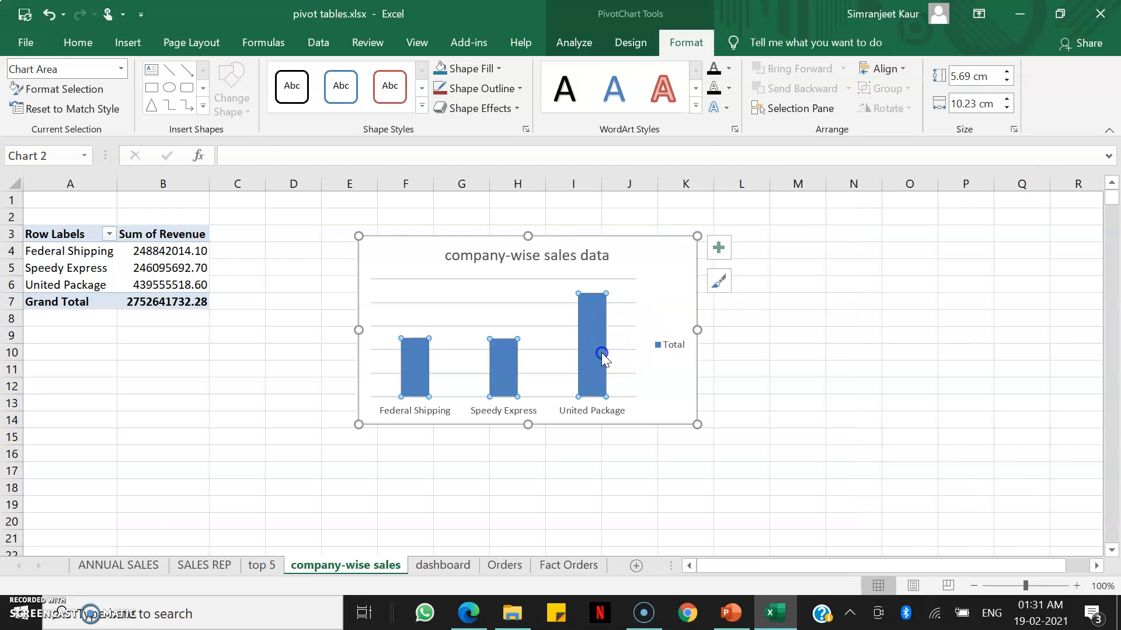
{"action": "left_click", "coordinate": [490, 68]}
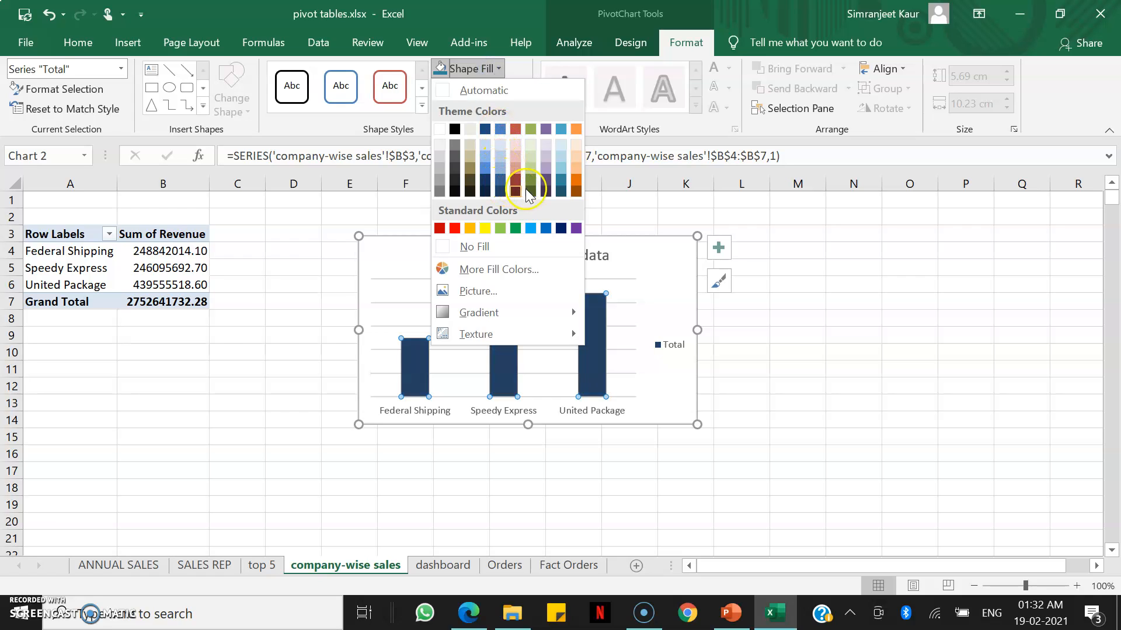
{"action": "left_click", "coordinate": [468, 230]}
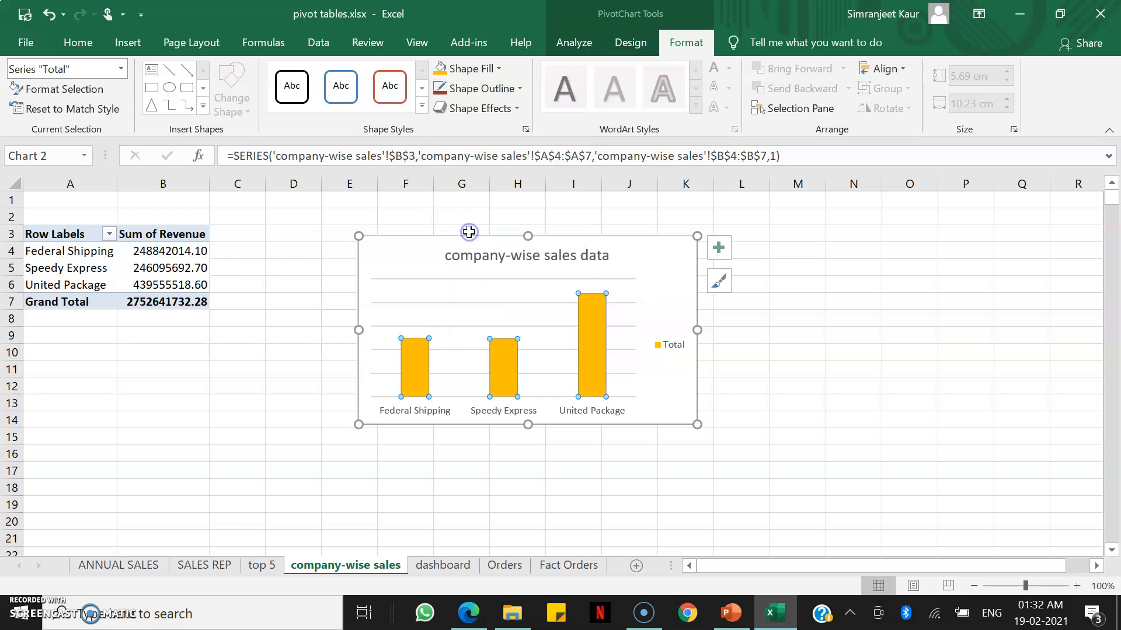
Delete the chart's legend and its horizontal gridlines.
{"action": "left_click", "coordinate": [668, 353]}
{"action": "key", "text": "Delete"}
{"action": "left_click", "coordinate": [588, 303]}
{"action": "key", "text": "Delete"}
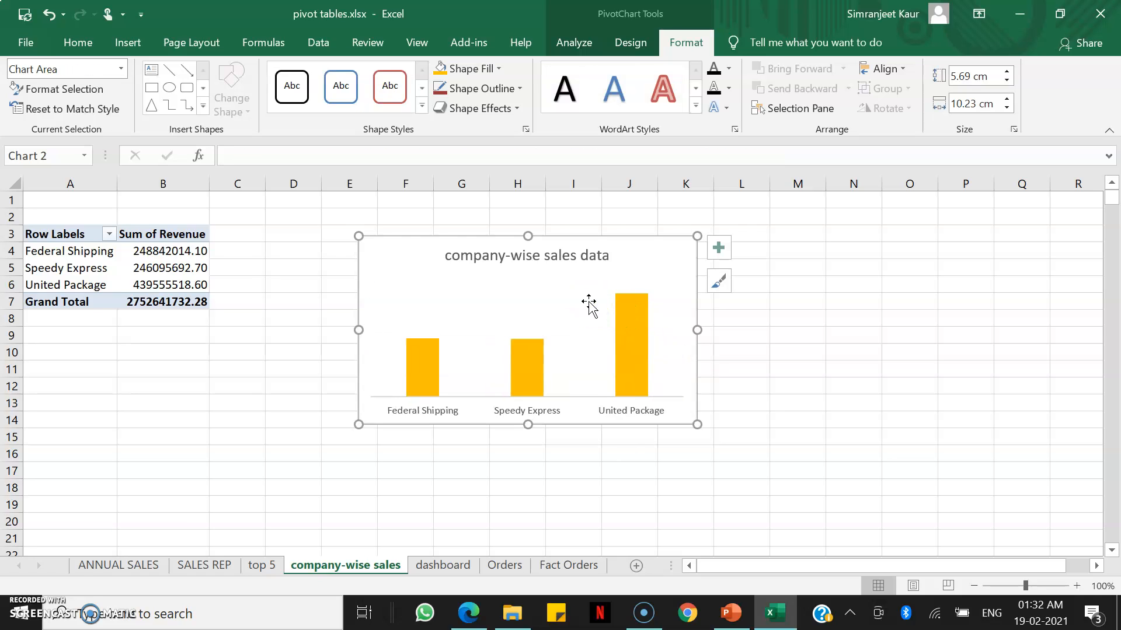
Add data labels to the columns and format them as Currency with 0 decimal places.
{"action": "left_click", "coordinate": [708, 255]}
{"action": "left_click", "coordinate": [814, 328]}
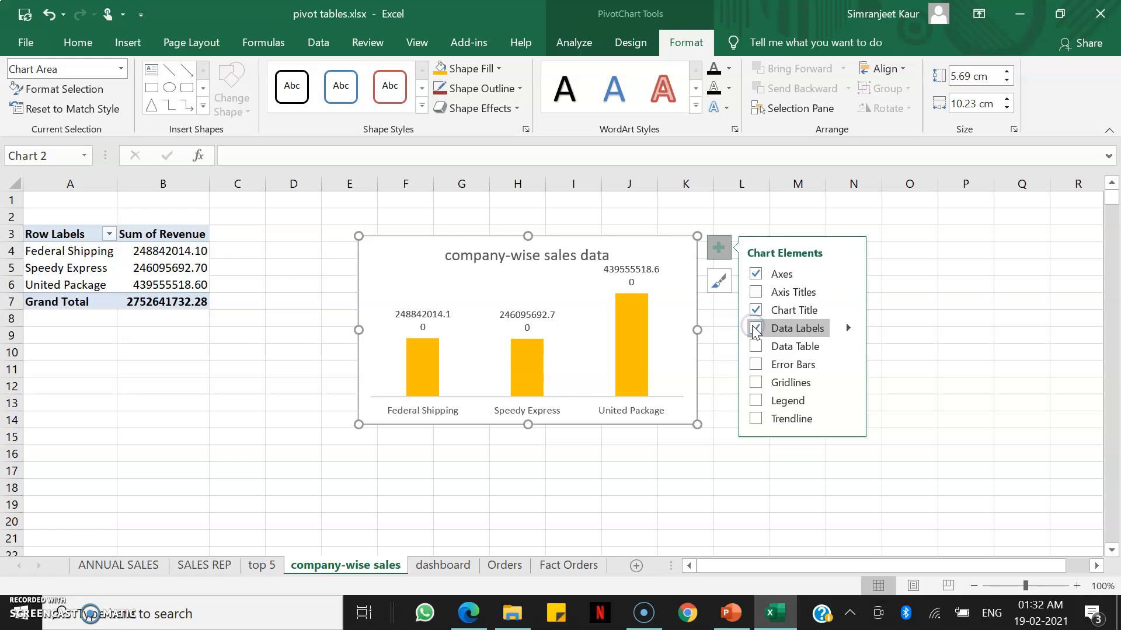
{"action": "left_click", "coordinate": [847, 328]}
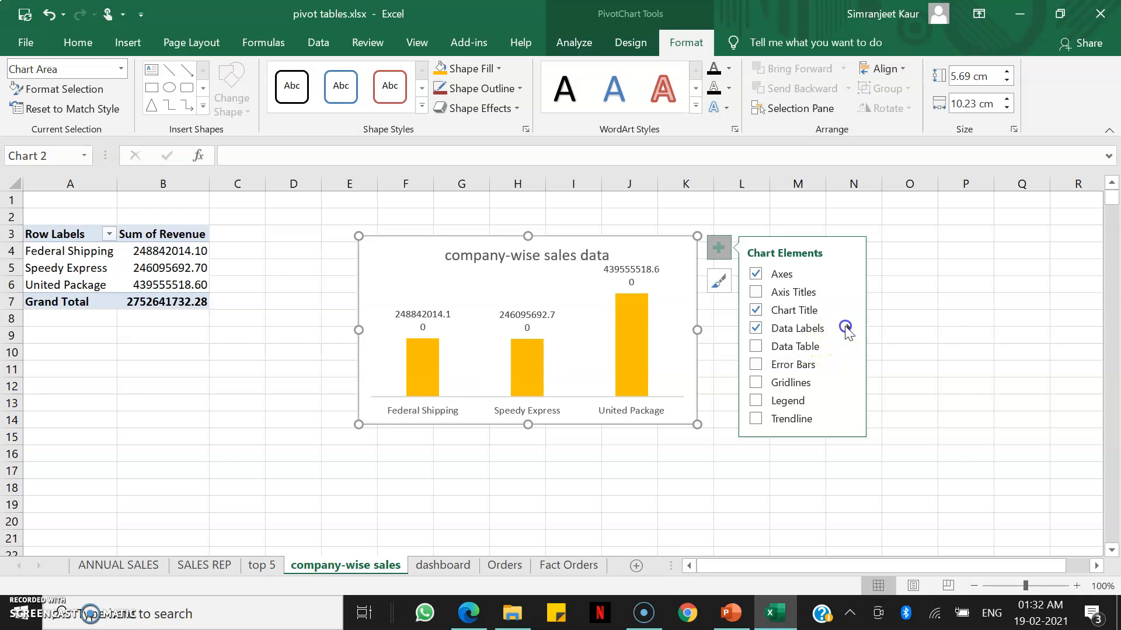
{"action": "left_click", "coordinate": [885, 443]}
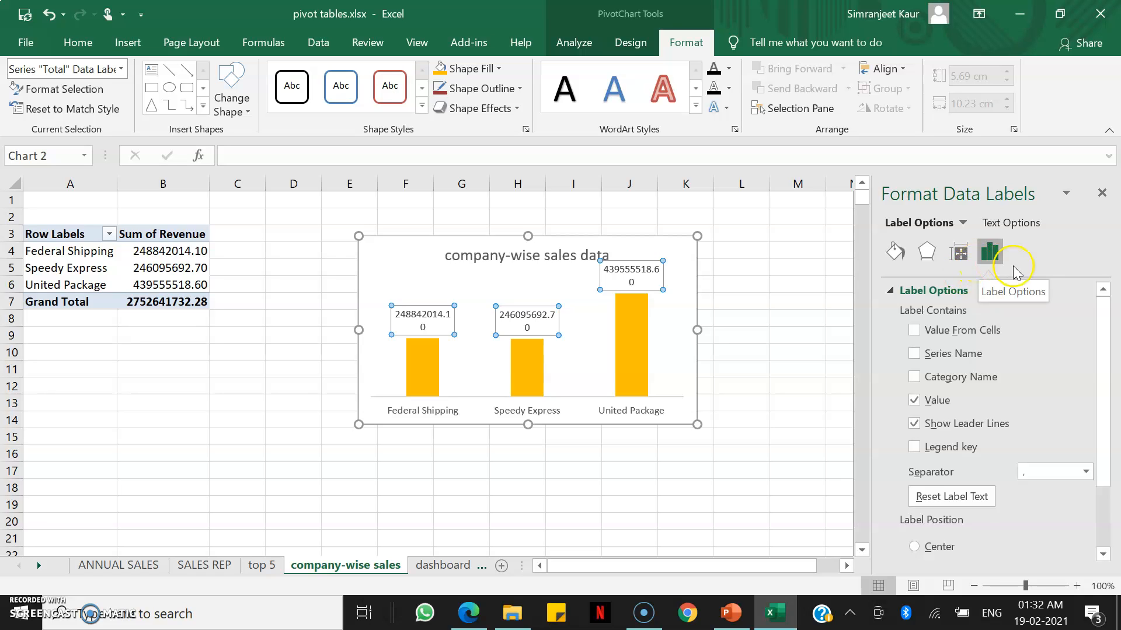
{"action": "left_click_drag", "start_coordinate": [1102, 384], "coordinate": [1102, 504]}
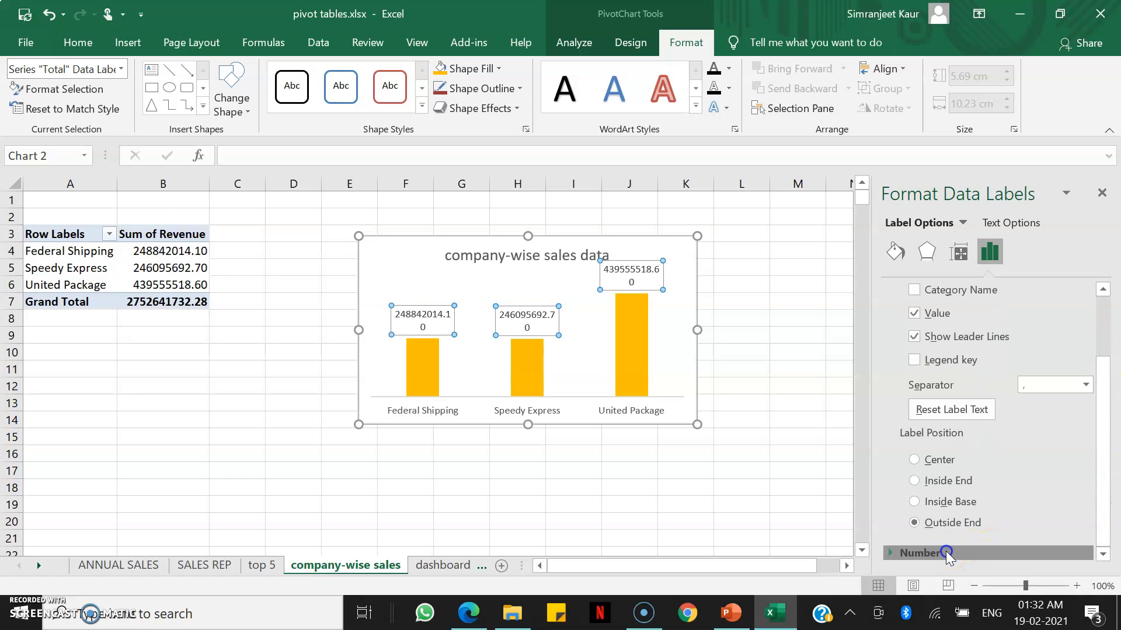
{"action": "left_click", "coordinate": [916, 552]}
{"action": "left_click_drag", "start_coordinate": [1101, 426], "coordinate": [1067, 495]}
{"action": "left_click", "coordinate": [1072, 459]}
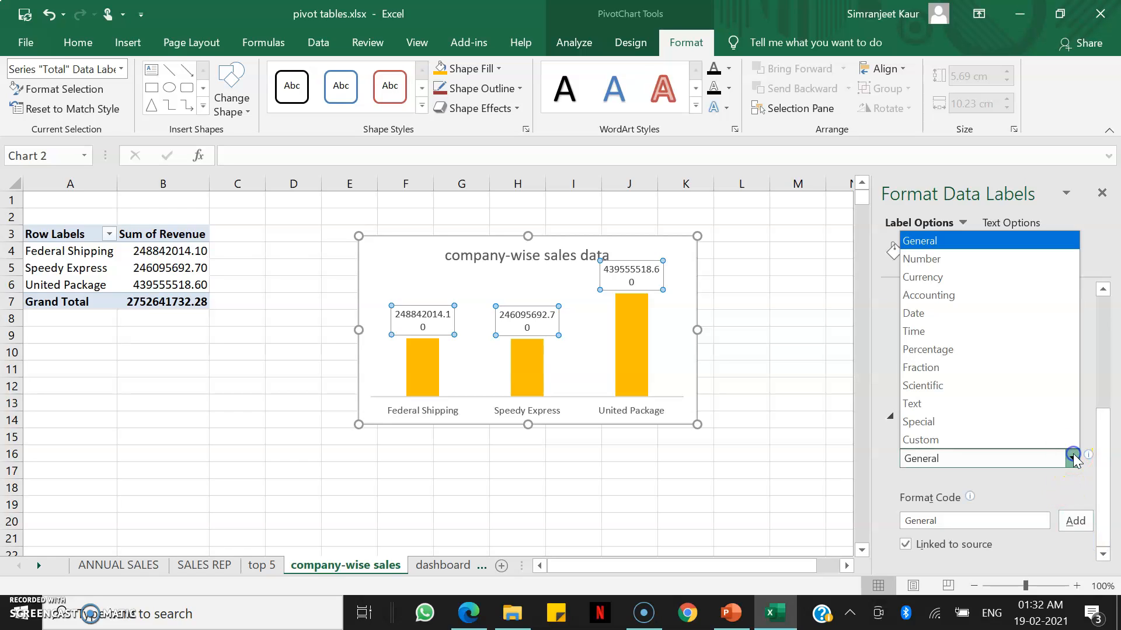
{"action": "left_click", "coordinate": [1014, 278]}
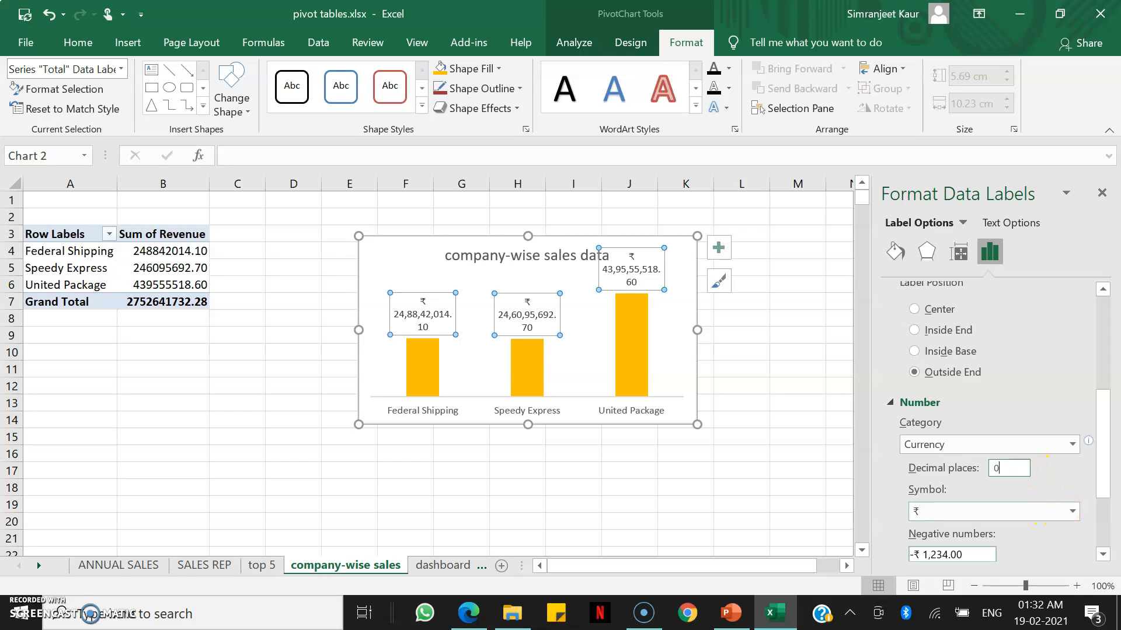
Add the custom number format code ₹ #,k to the data labels.
{"action": "left_click_drag", "start_coordinate": [1097, 482], "coordinate": [1096, 528]}
{"action": "left_click", "coordinate": [973, 517]}
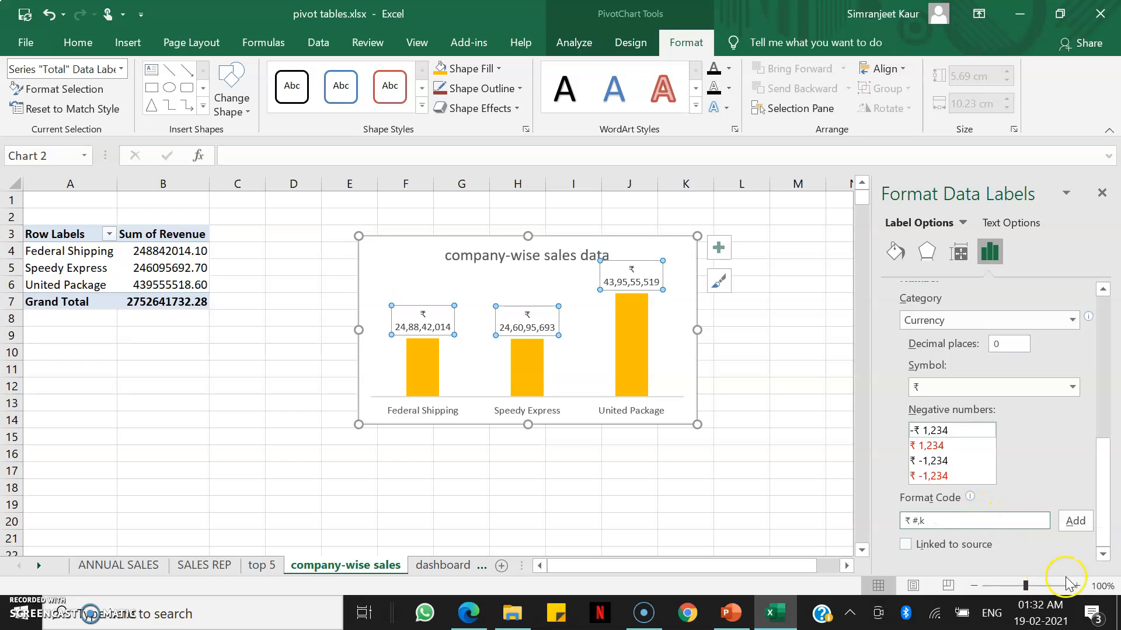
{"action": "left_click", "coordinate": [1074, 520]}
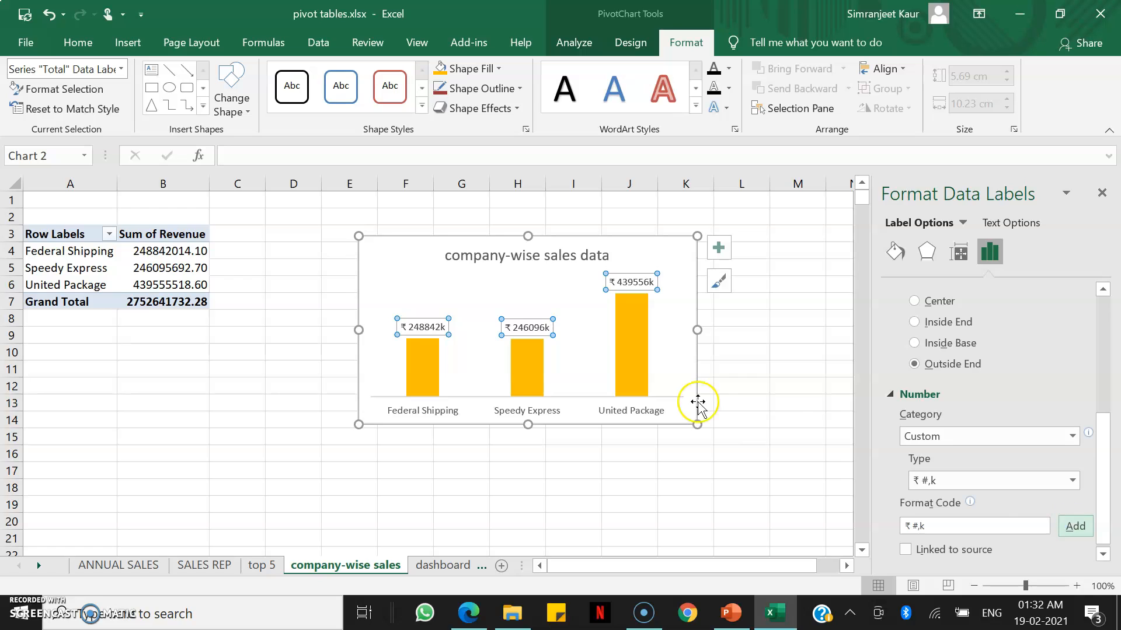
Copy the company-wise sales chart and paste it onto the dashboard sheet.
{"action": "left_click", "coordinate": [678, 378]}
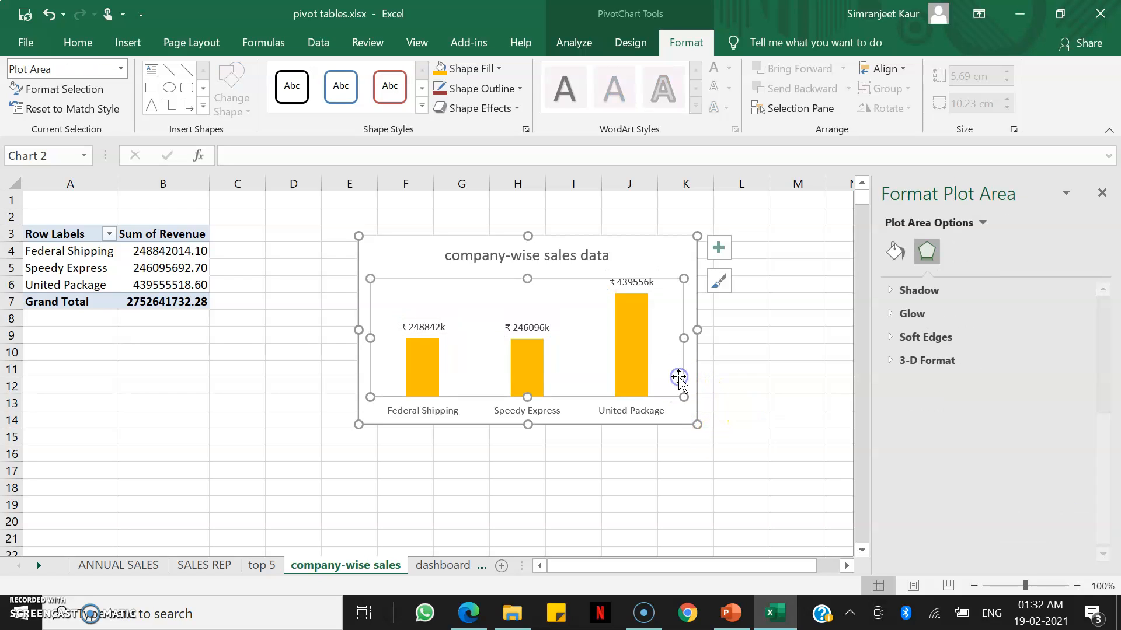
{"action": "left_click", "coordinate": [437, 257]}
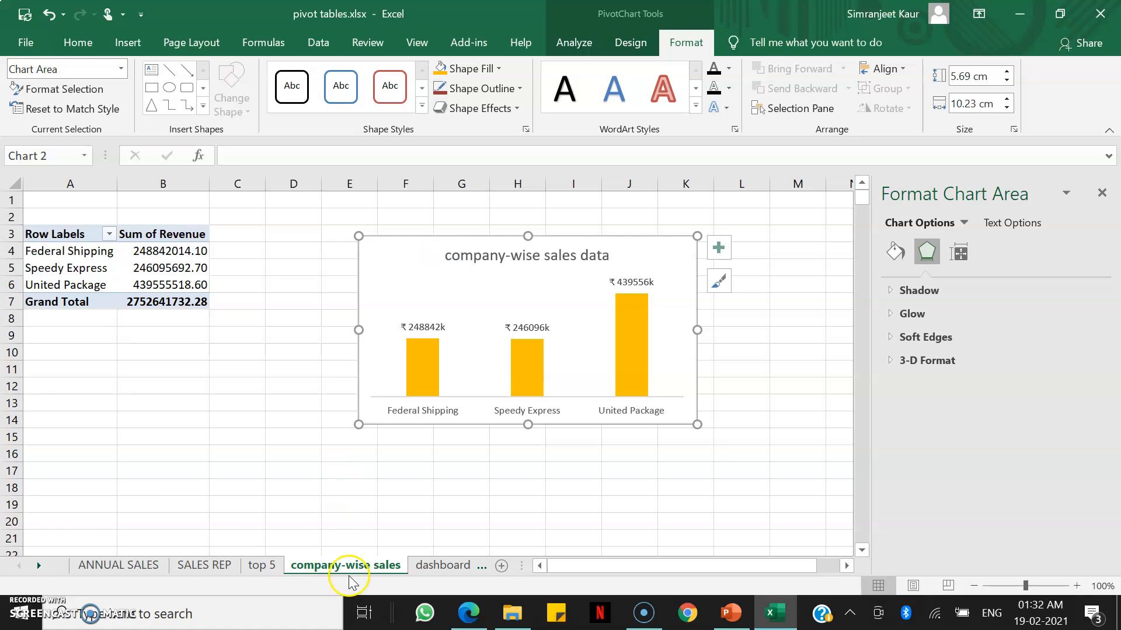
{"action": "left_click", "coordinate": [458, 567]}
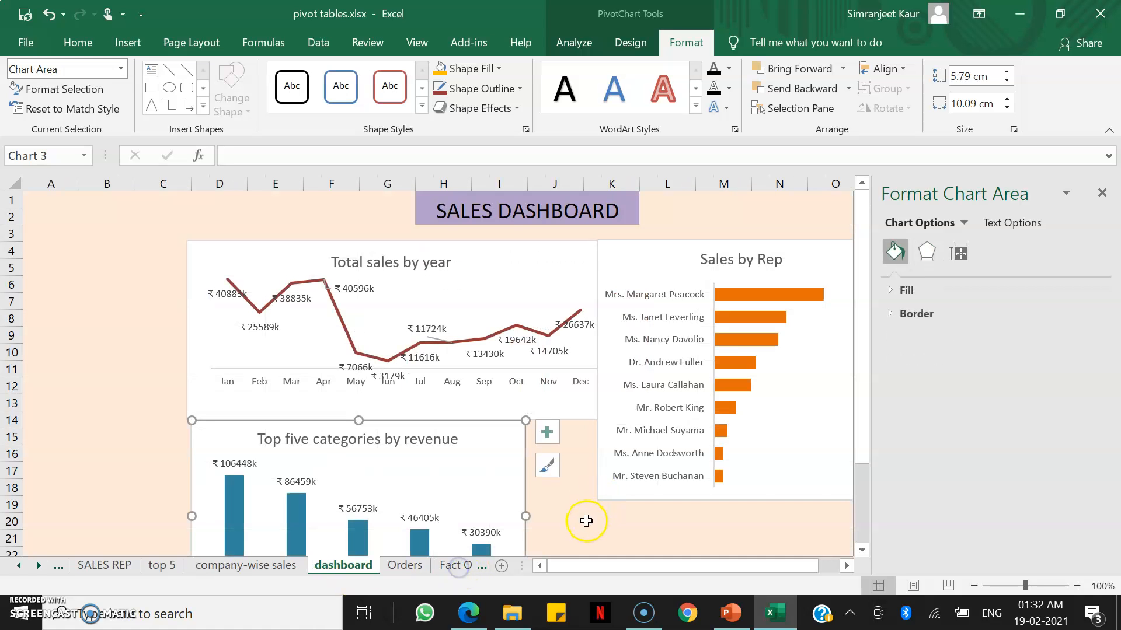
{"action": "scroll", "coordinate": [586, 521], "scroll_direction": "down", "scroll_amount": 2}
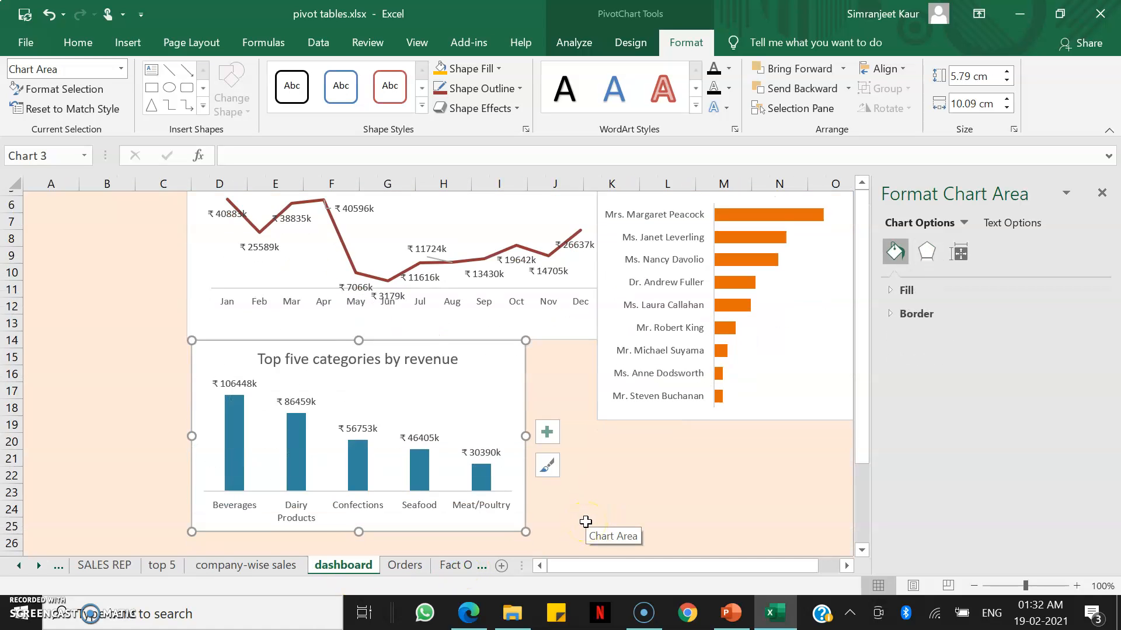
{"action": "left_click", "coordinate": [1100, 194]}
{"action": "scroll", "coordinate": [747, 446], "scroll_direction": "up", "scroll_amount": 2}
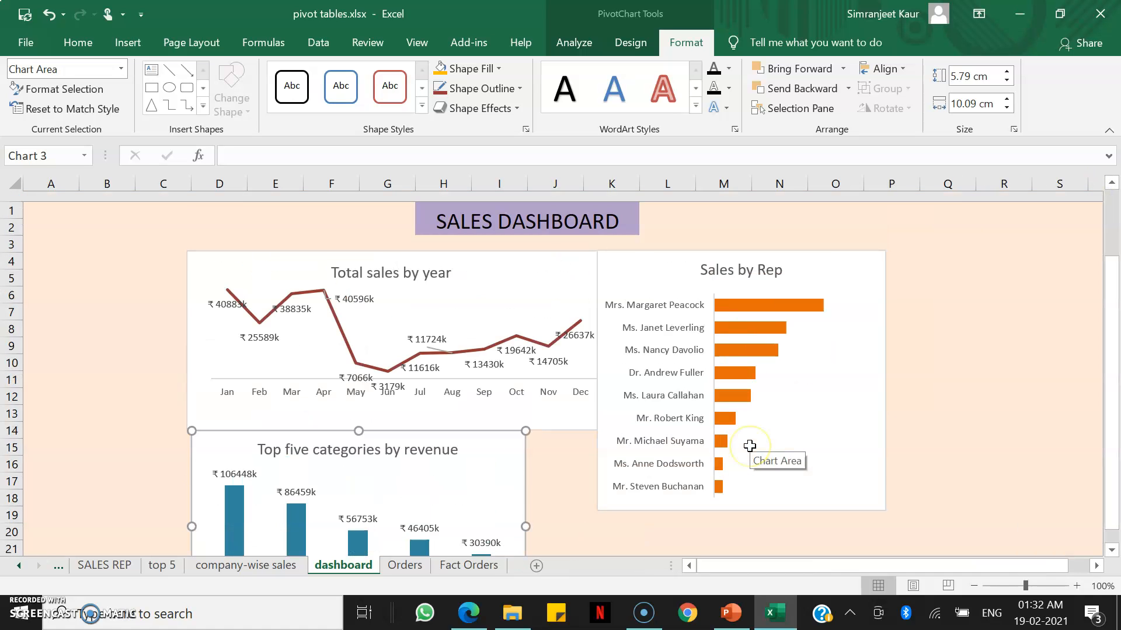
{"action": "scroll", "coordinate": [749, 446], "scroll_direction": "down", "scroll_amount": 3}
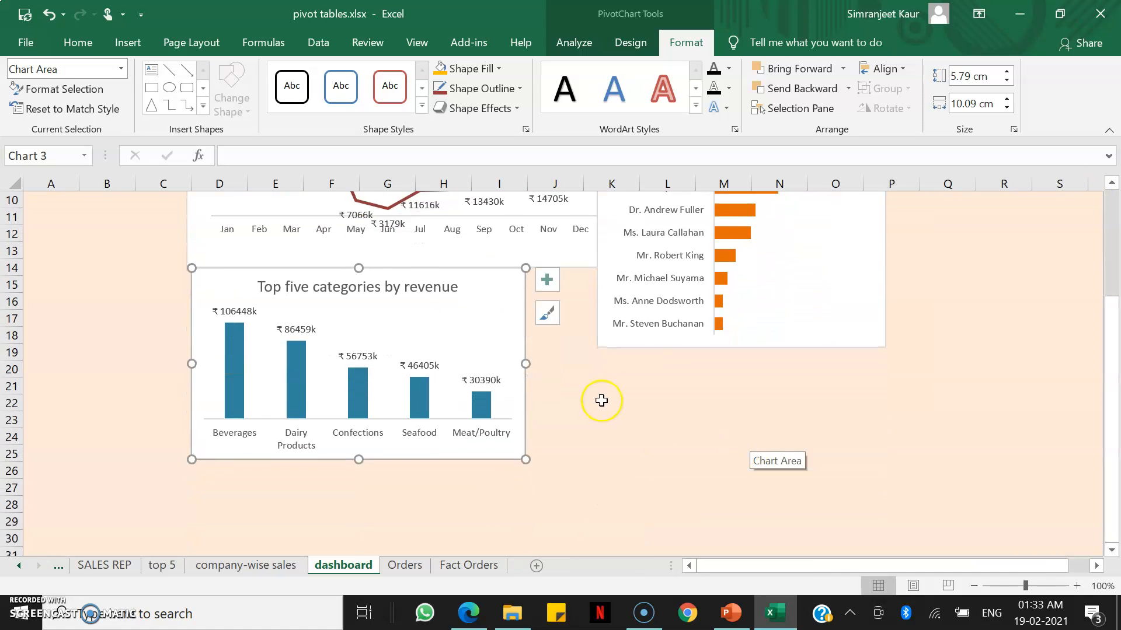
{"action": "left_click", "coordinate": [600, 381]}
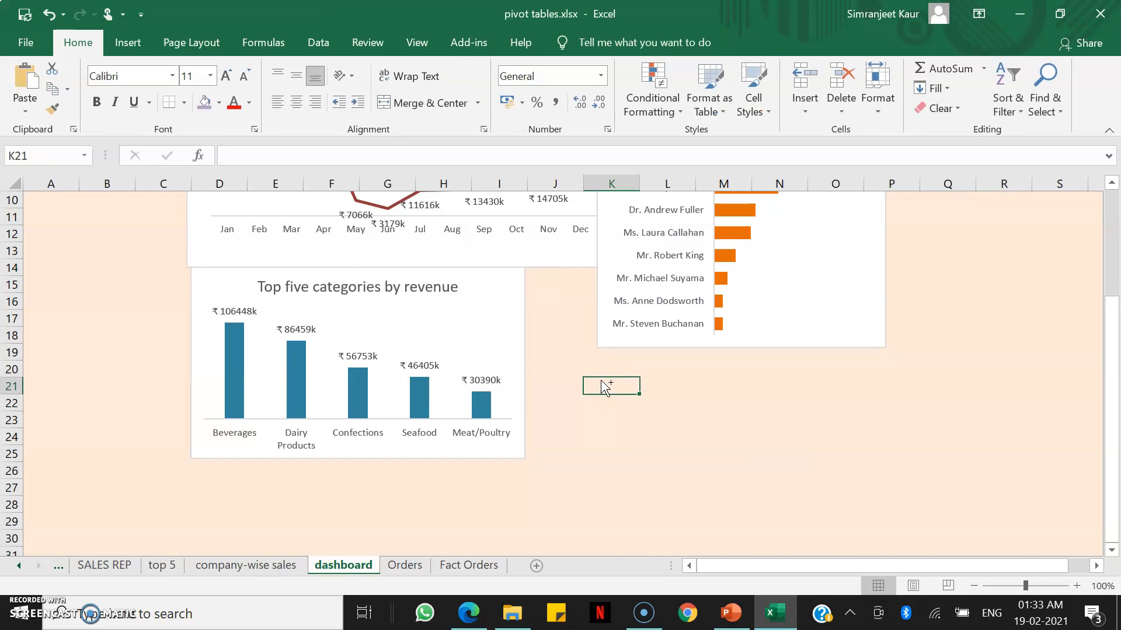
{"action": "key", "text": "ctrl+v"}
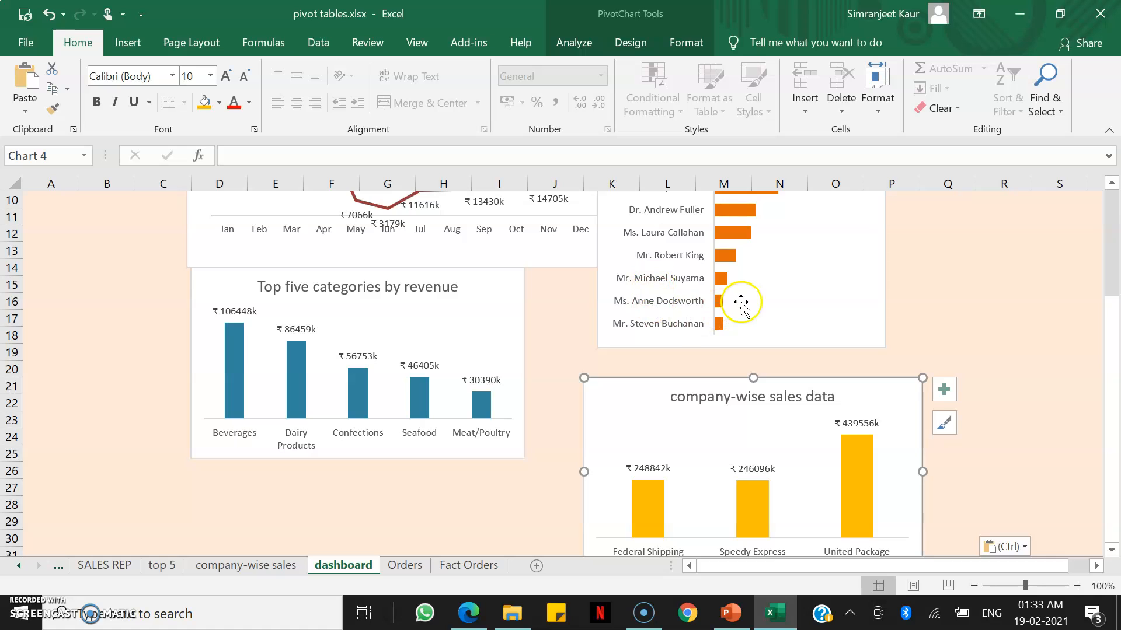
Move the pasted chart below the Sales by Rep chart and reduce its height.
{"action": "scroll", "coordinate": [754, 298], "scroll_direction": "up", "scroll_amount": 3}
{"action": "scroll", "coordinate": [753, 298], "scroll_direction": "down", "scroll_amount": 1}
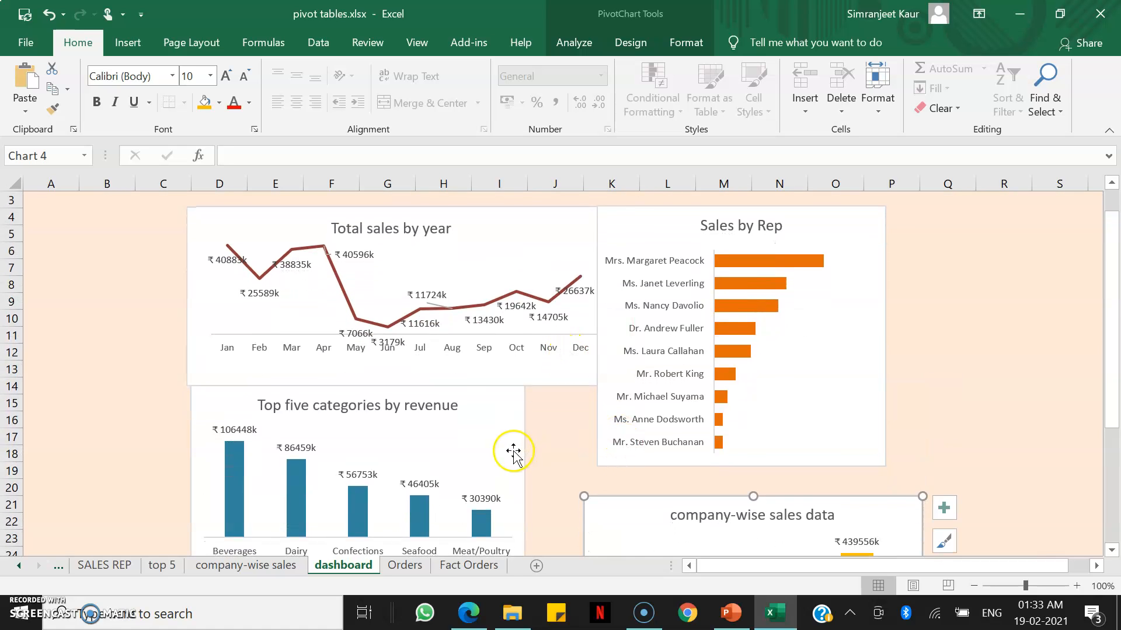
{"action": "left_click_drag", "start_coordinate": [643, 517], "coordinate": [607, 491]}
{"action": "scroll", "coordinate": [582, 478], "scroll_direction": "down", "scroll_amount": 3}
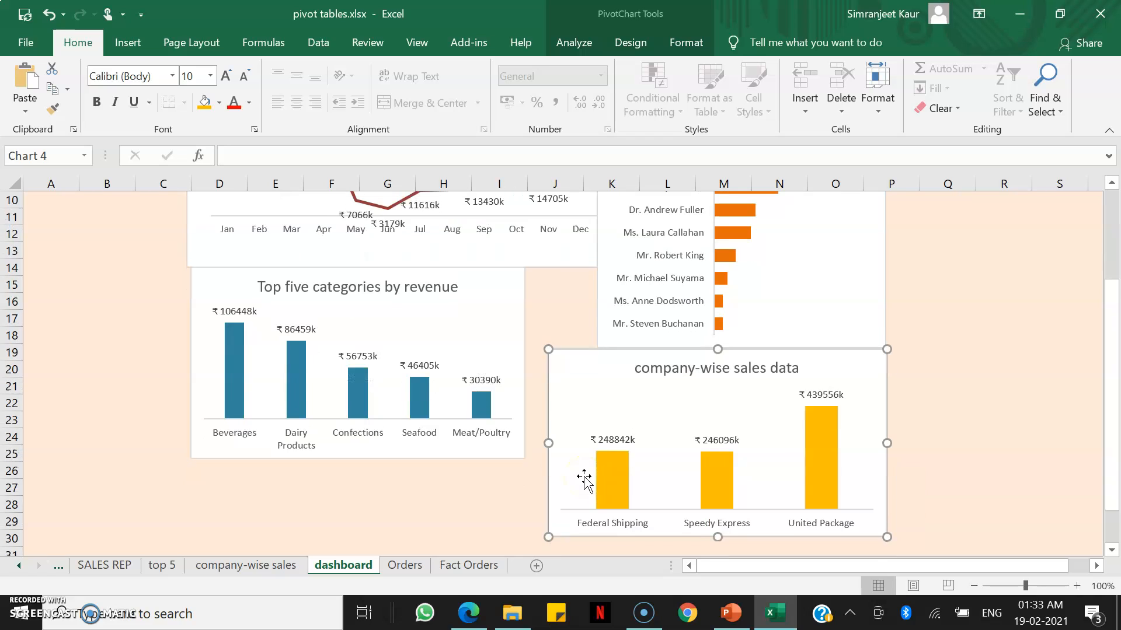
{"action": "left_click", "coordinate": [613, 477]}
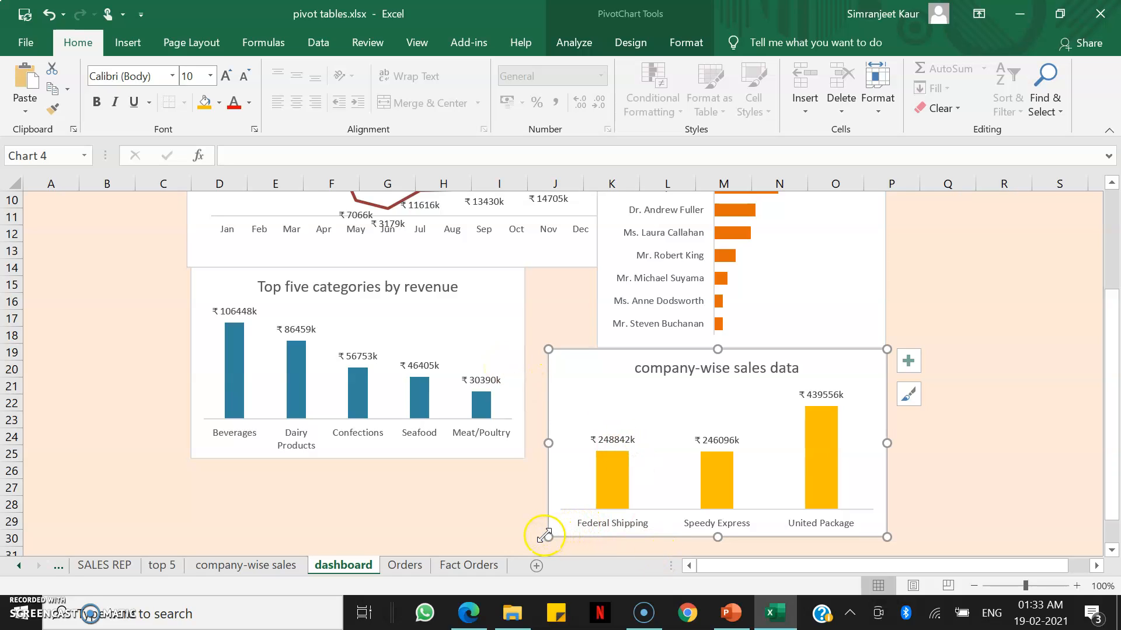
{"action": "left_click_drag", "start_coordinate": [548, 535], "coordinate": [548, 464]}
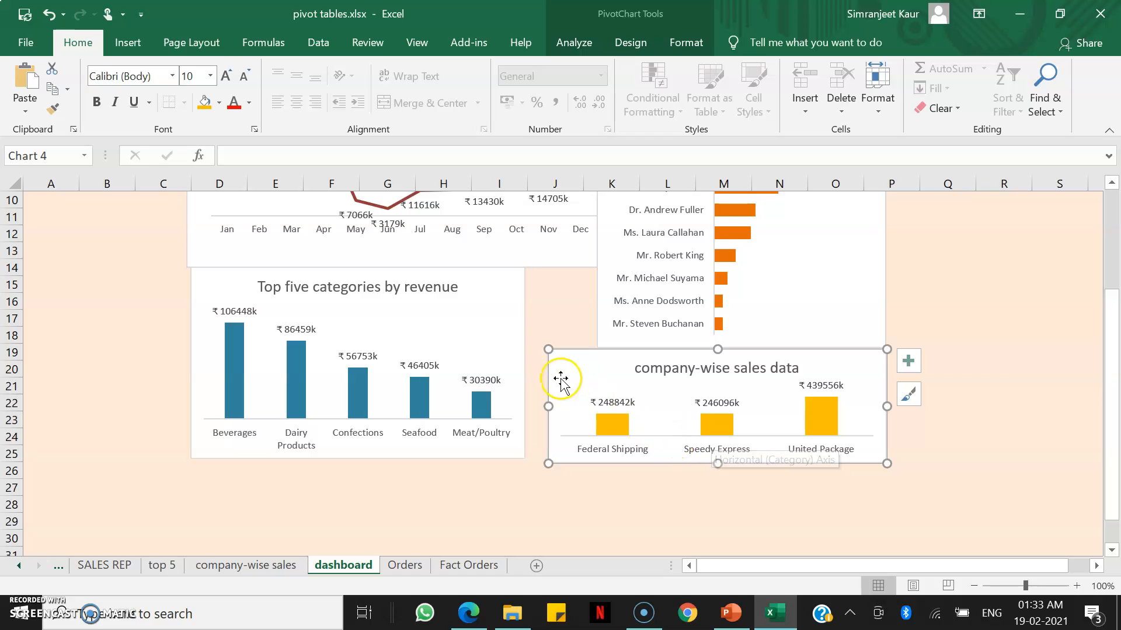
Widen the Top five categories chart so its right edge meets the Sales by Rep chart.
{"action": "double_click", "coordinate": [511, 344]}
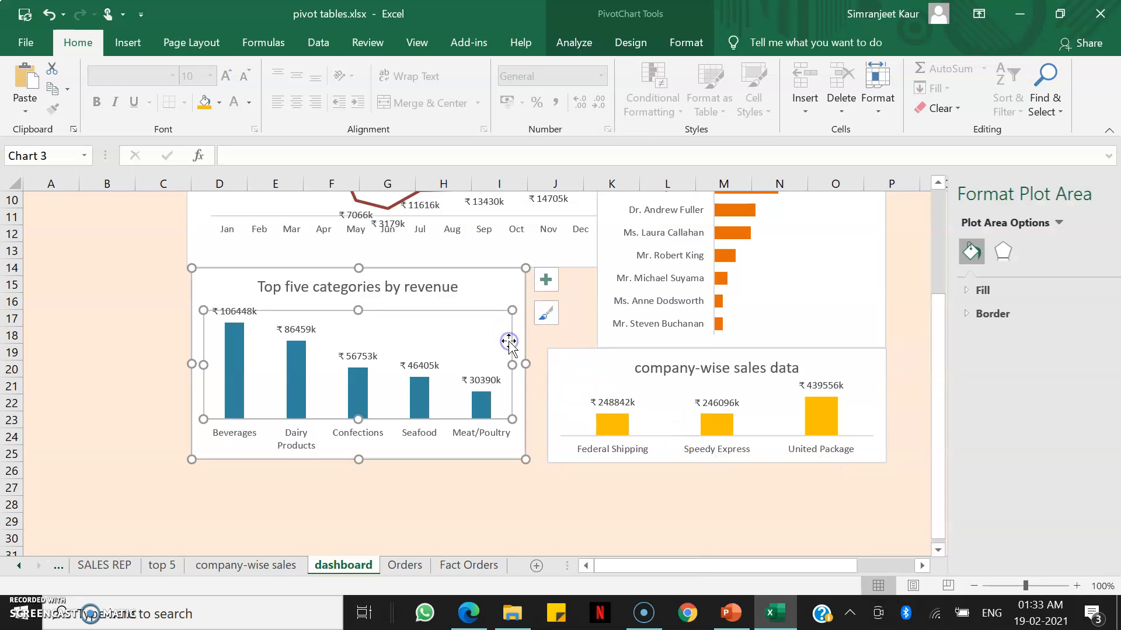
{"action": "left_click", "coordinate": [497, 295]}
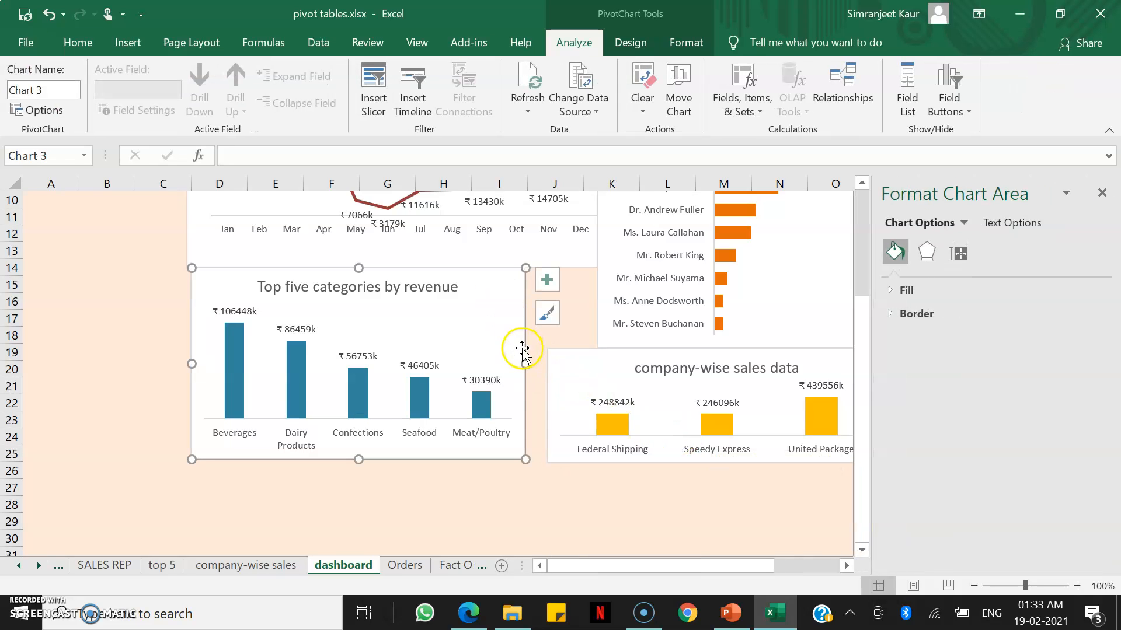
{"action": "left_click_drag", "start_coordinate": [525, 366], "coordinate": [597, 367]}
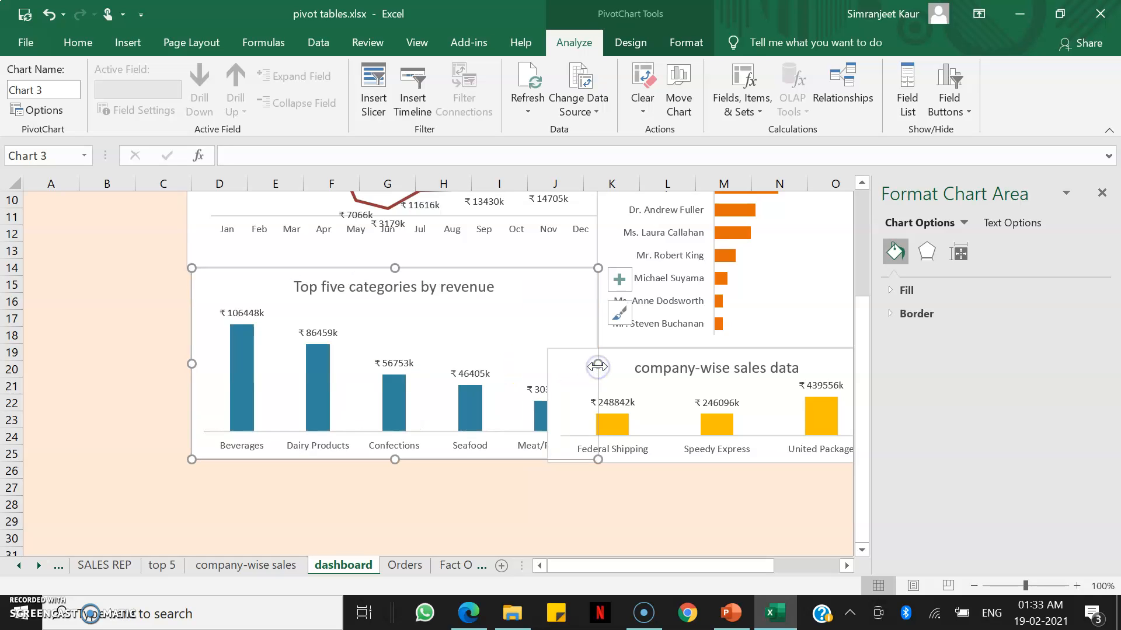
{"action": "scroll", "coordinate": [597, 366], "scroll_direction": "up", "scroll_amount": 2}
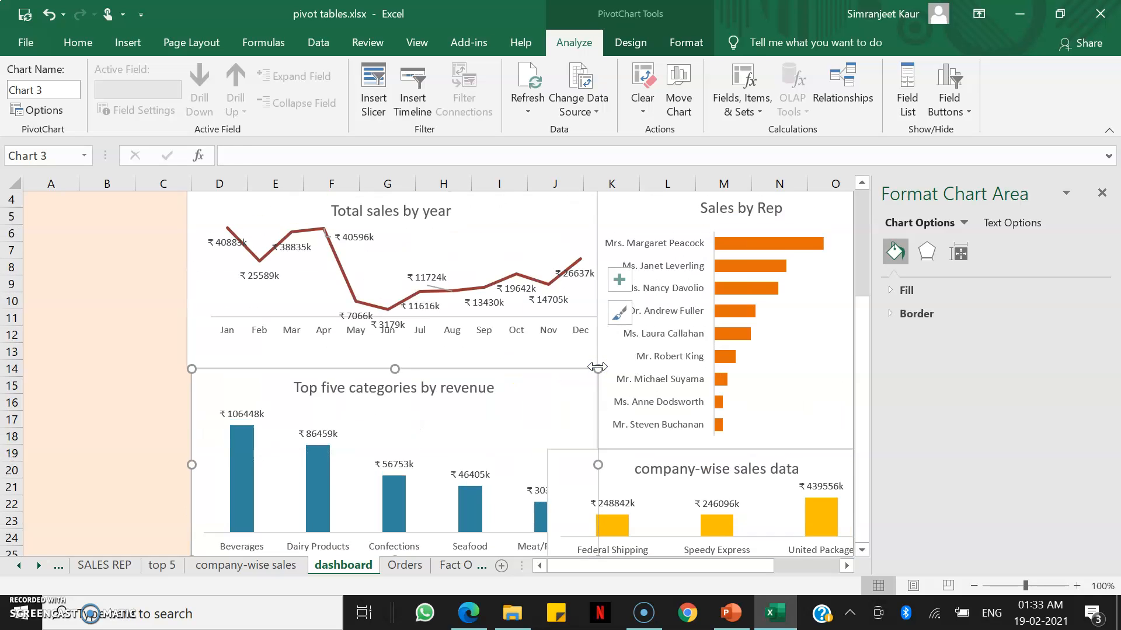
{"action": "left_click", "coordinate": [1103, 194]}
Reduce the height of the Sales by Rep chart by raising its bottom edge.
{"action": "scroll", "coordinate": [876, 292], "scroll_direction": "down", "scroll_amount": 1}
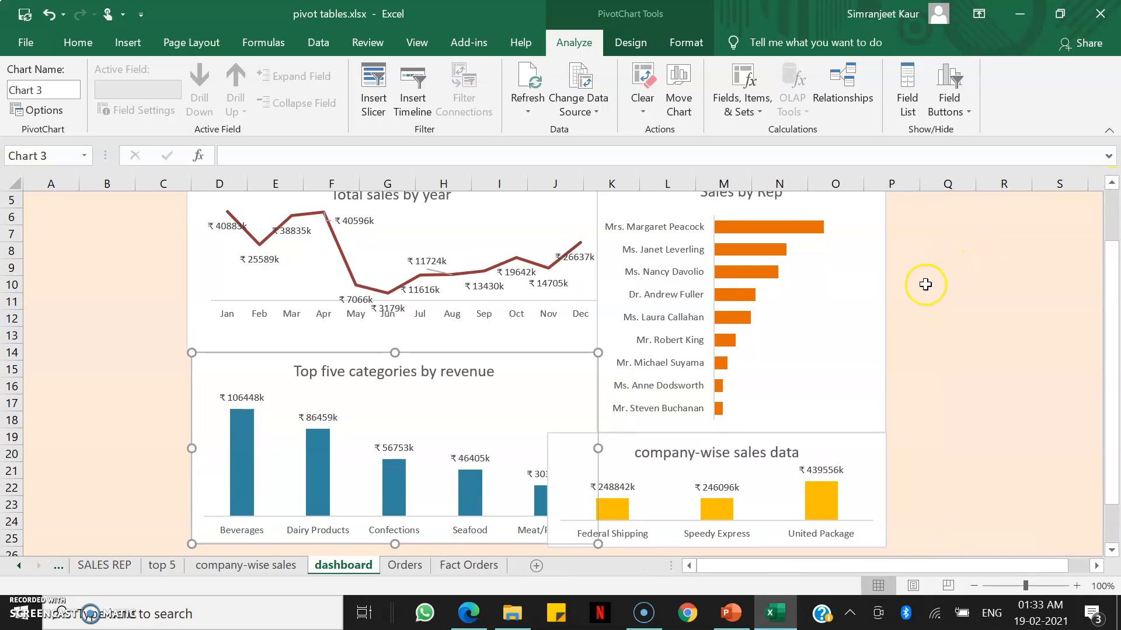
{"action": "left_click", "coordinate": [841, 314]}
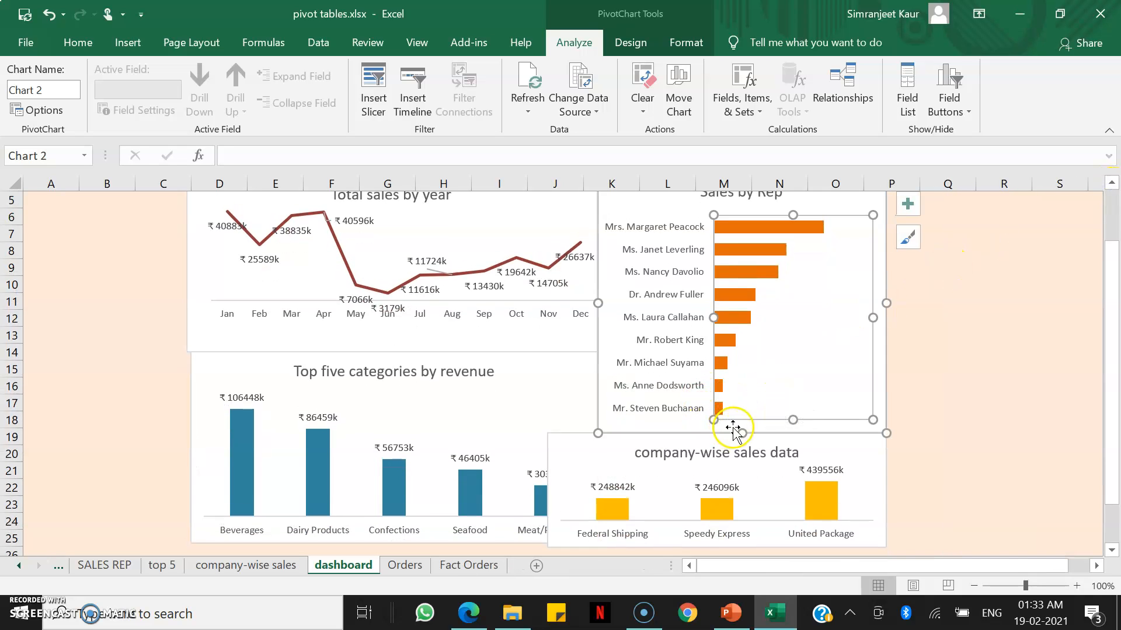
{"action": "left_click_drag", "start_coordinate": [740, 428], "coordinate": [734, 382]}
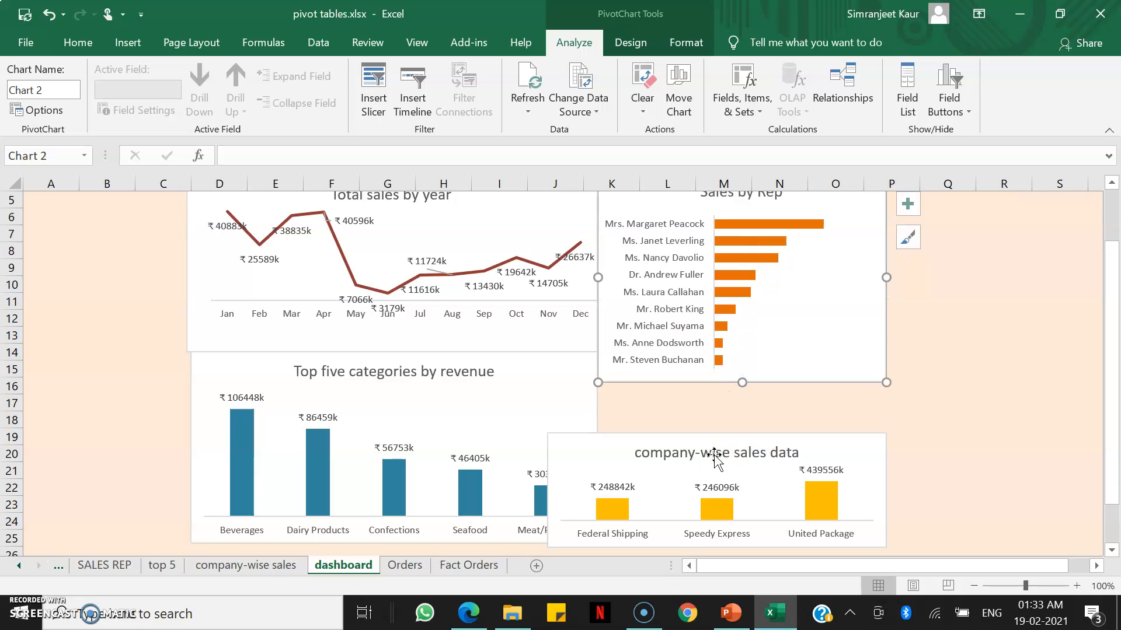
Move the company-wise sales chart directly under Sales by Rep and enlarge it to fill the gap.
{"action": "left_click_drag", "start_coordinate": [714, 467], "coordinate": [764, 415]}
{"action": "left_click_drag", "start_coordinate": [936, 496], "coordinate": [886, 542]}
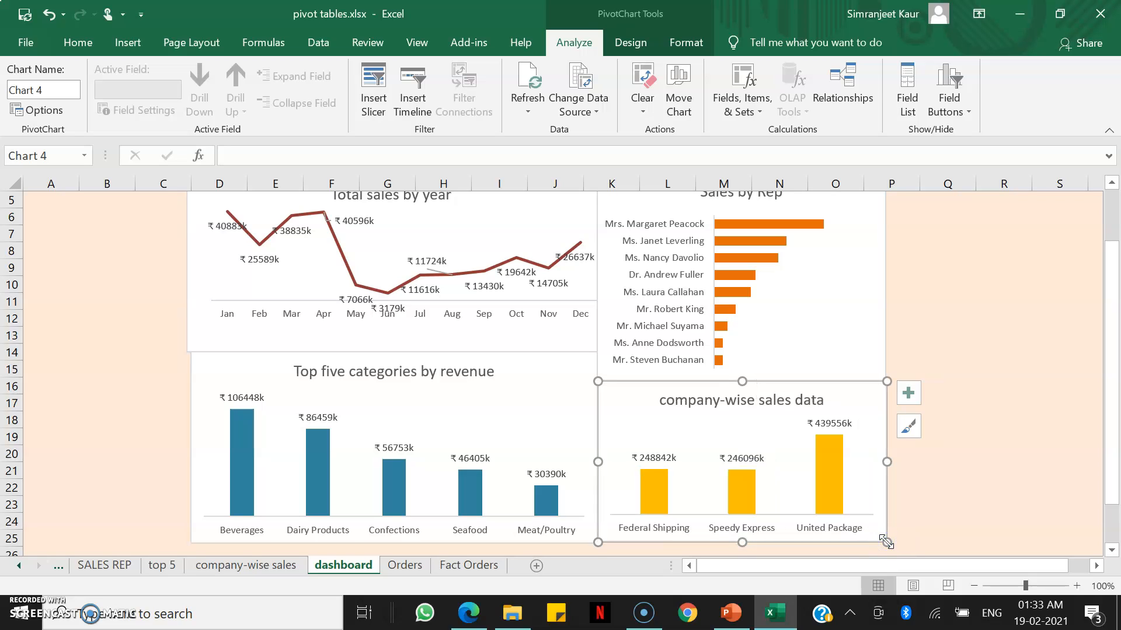
{"action": "left_click", "coordinate": [963, 485]}
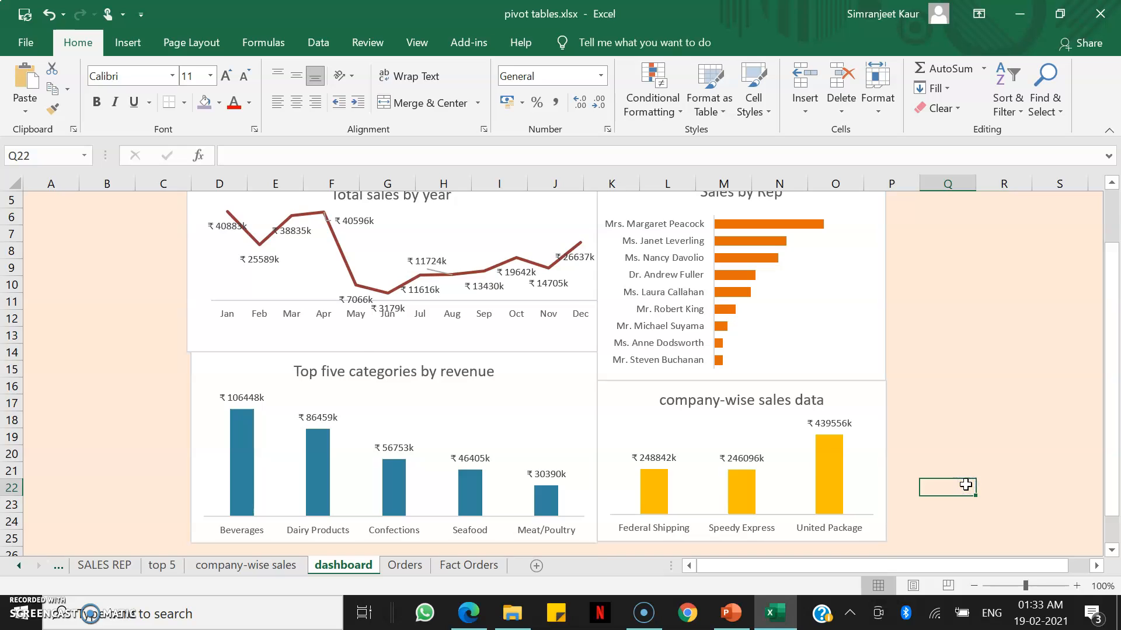
Nudge the Total sales by year chart's bottom-left corner slightly inward.
{"action": "scroll", "coordinate": [965, 485], "scroll_direction": "up", "scroll_amount": 2}
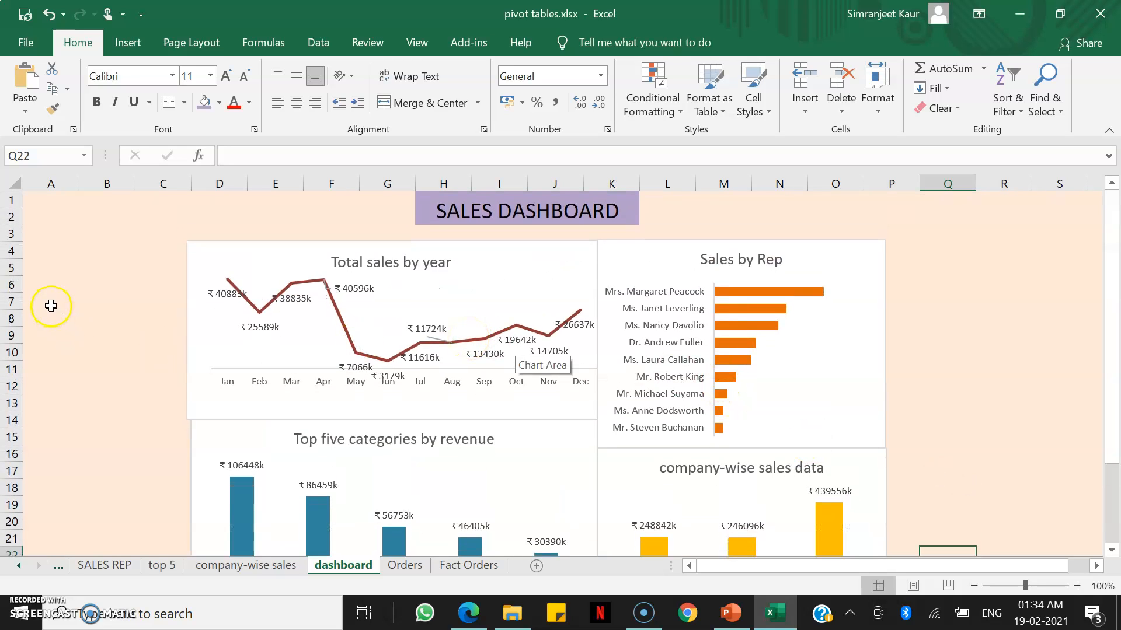
{"action": "left_click", "coordinate": [198, 333]}
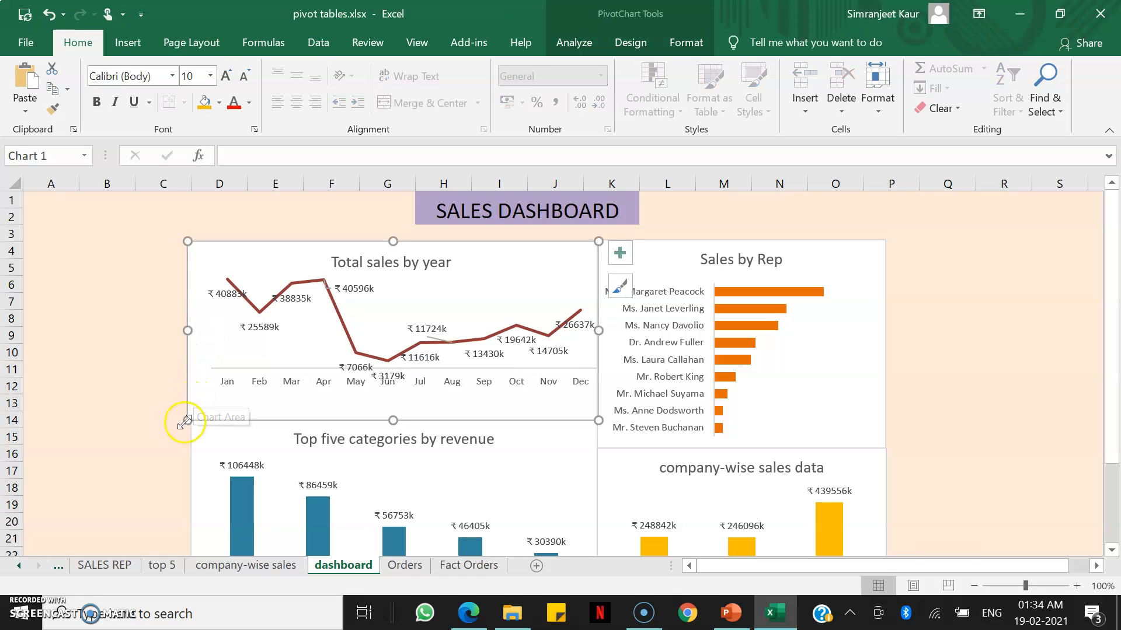
{"action": "left_click_drag", "start_coordinate": [184, 421], "coordinate": [190, 419]}
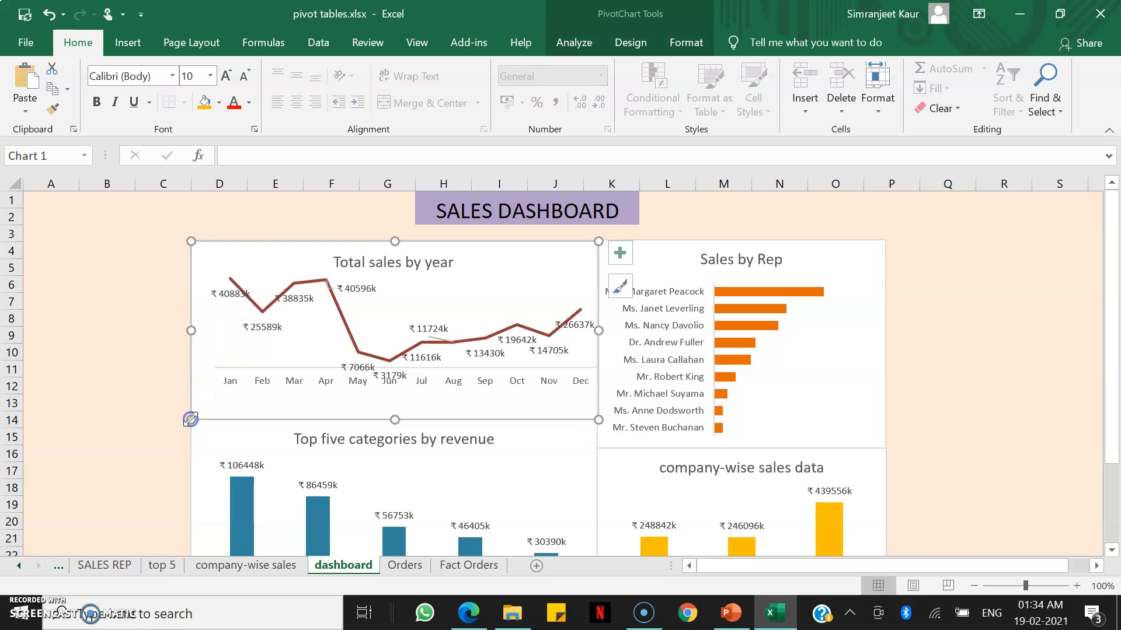
{"action": "left_click", "coordinate": [170, 447]}
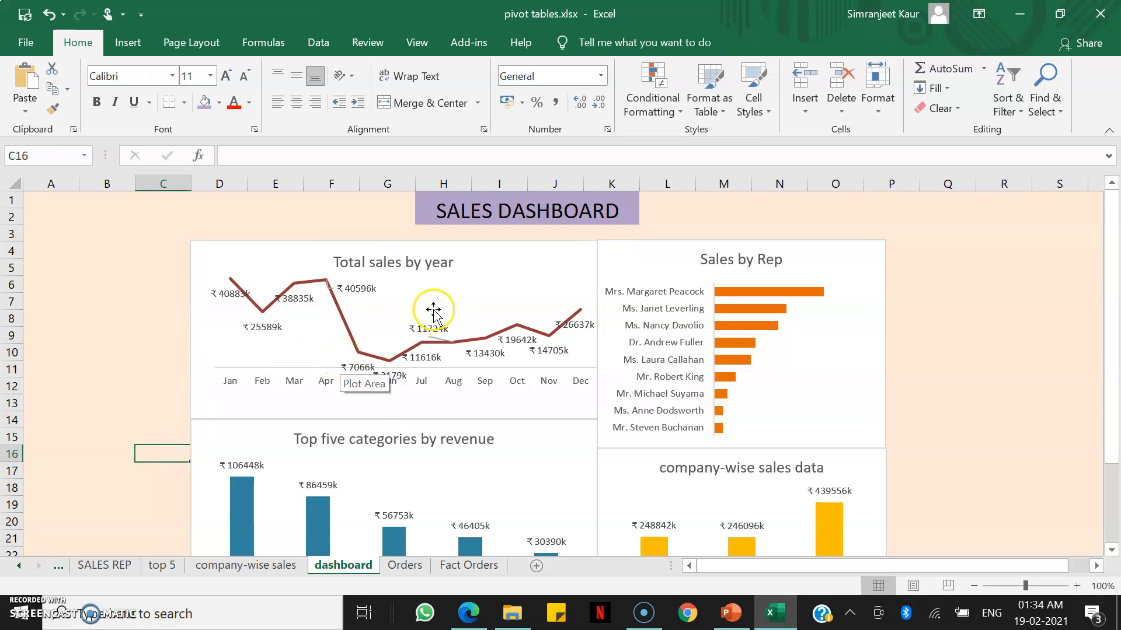
{"action": "scroll", "coordinate": [435, 309], "scroll_direction": "down", "scroll_amount": 3}
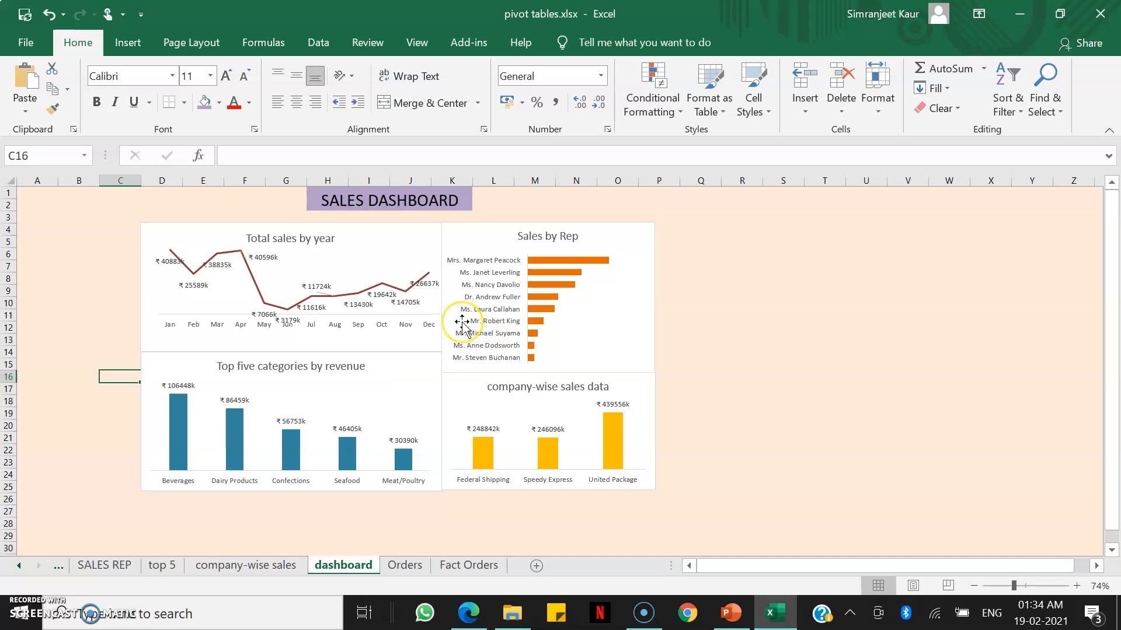
{"action": "scroll", "coordinate": [461, 323], "scroll_direction": "up", "scroll_amount": 2}
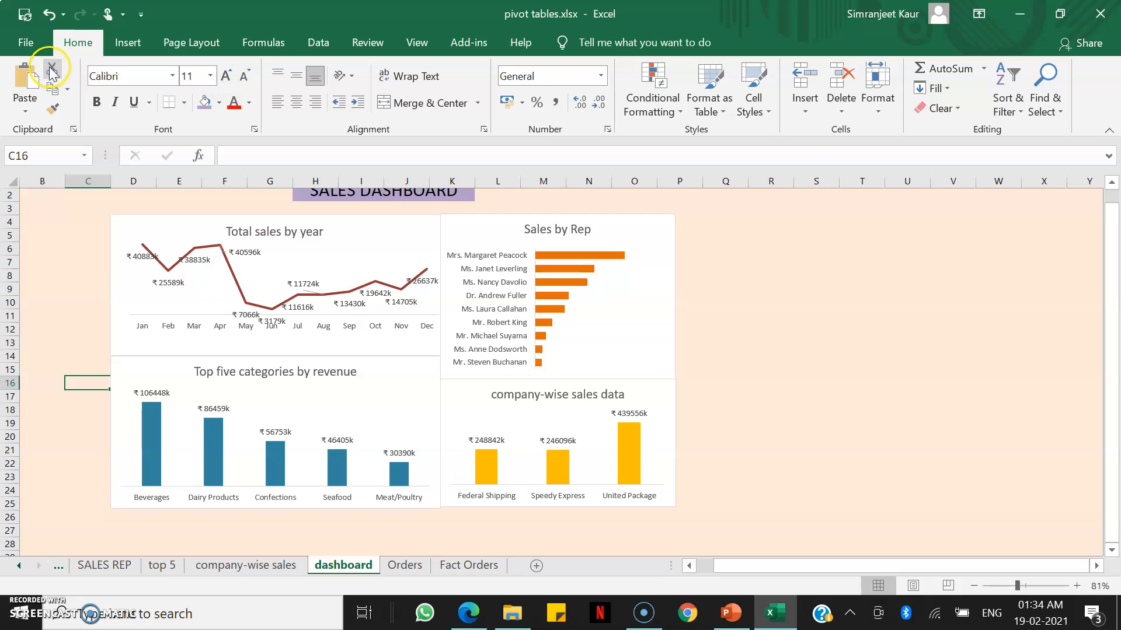
{"action": "left_click", "coordinate": [122, 43]}
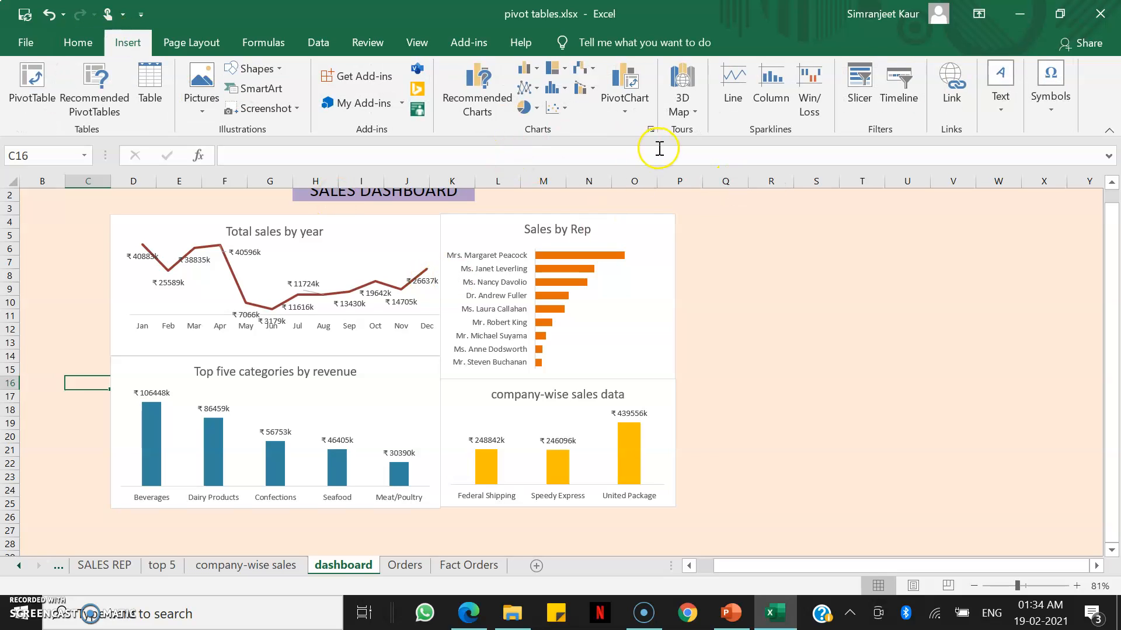
{"action": "left_click", "coordinate": [860, 106]}
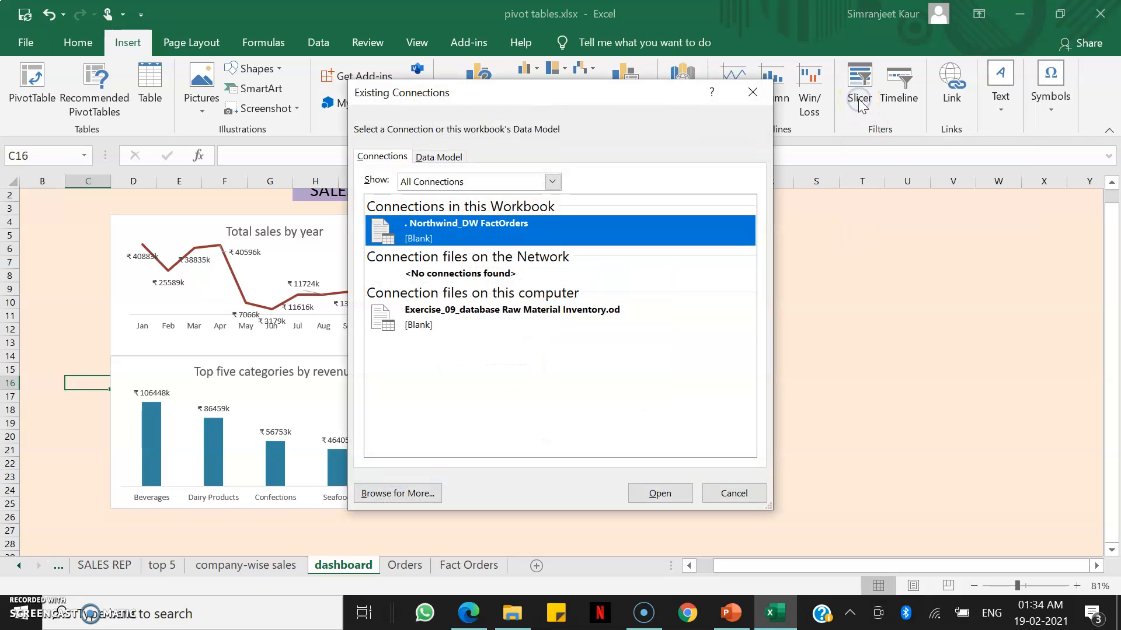
{"action": "left_click", "coordinate": [752, 94]}
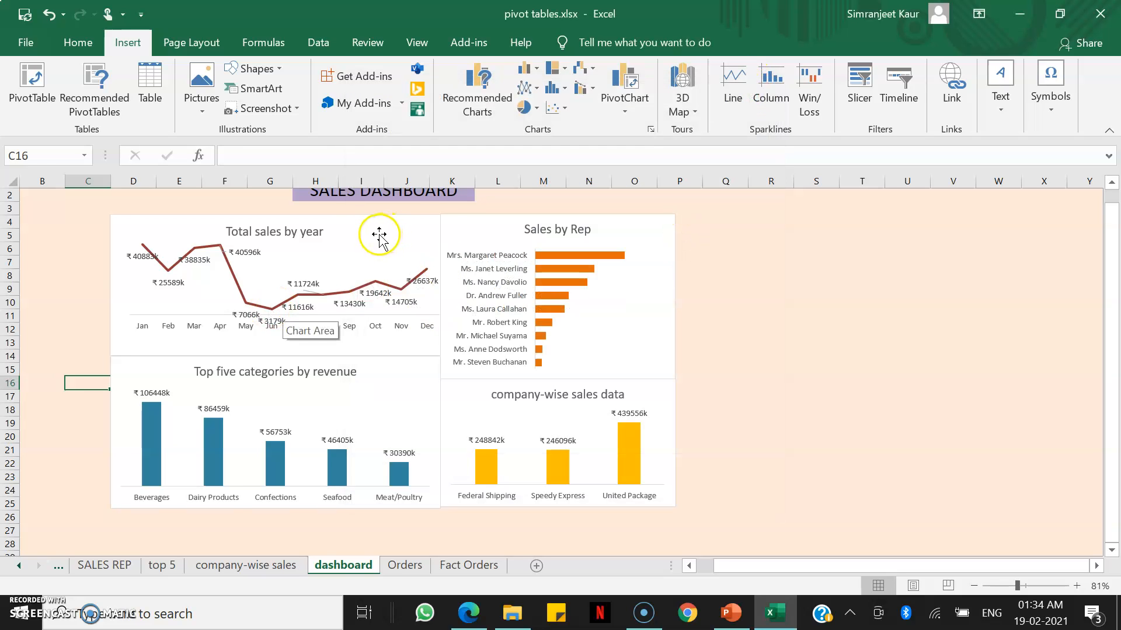
Insert slicers for ProductName, FullName_STR and CategoryName on the Top five categories chart.
{"action": "left_click", "coordinate": [380, 235]}
{"action": "left_click", "coordinate": [391, 403]}
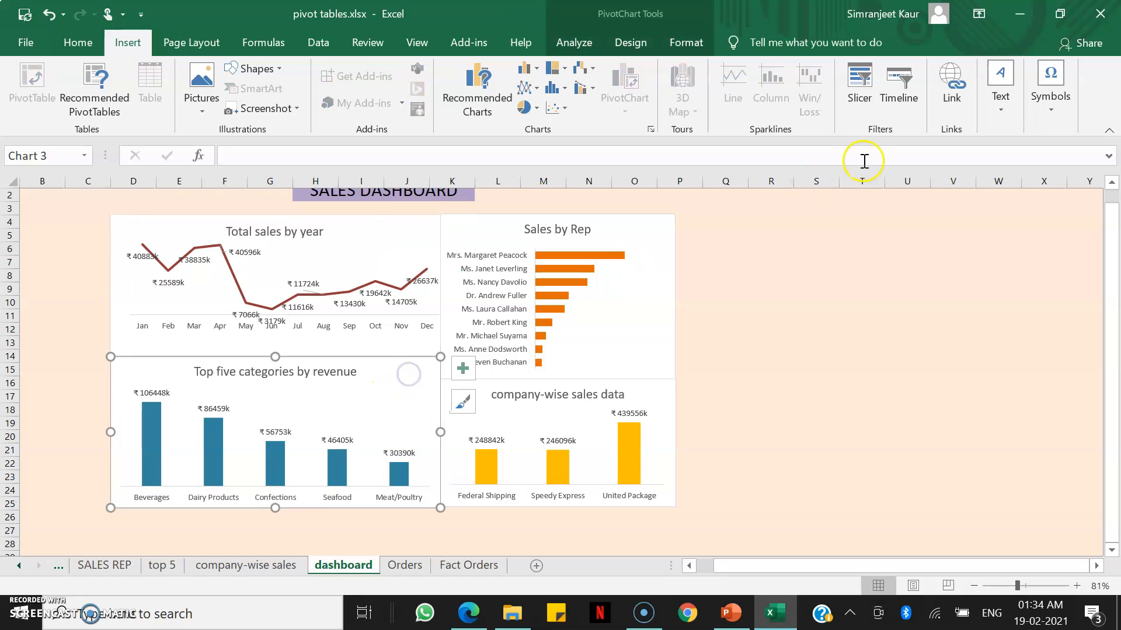
{"action": "left_click", "coordinate": [859, 82]}
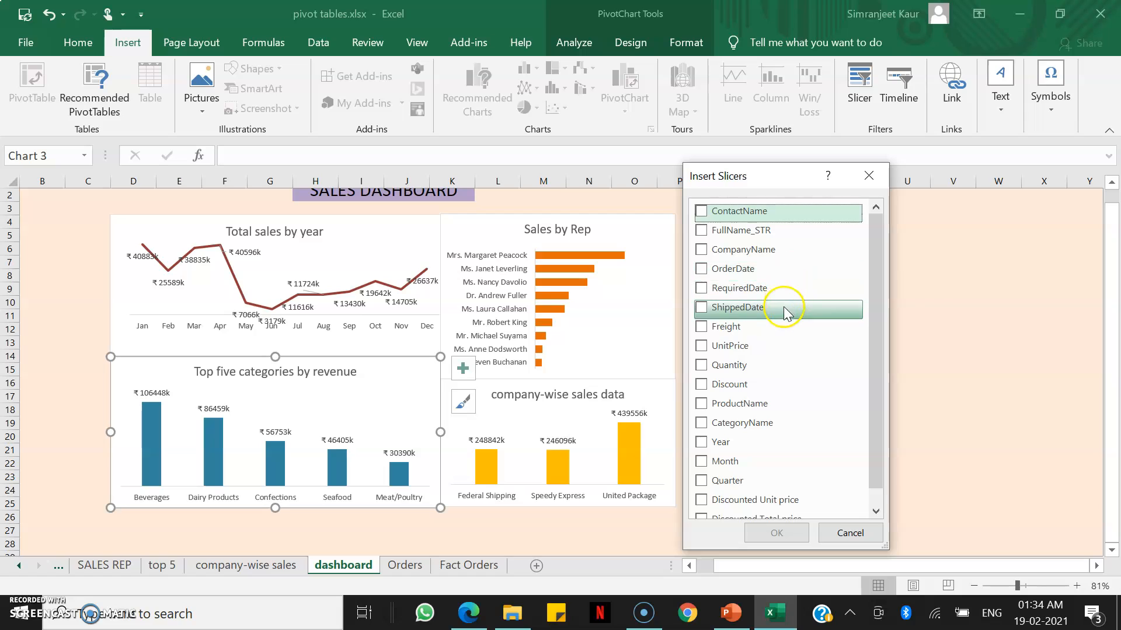
{"action": "left_click", "coordinate": [702, 404]}
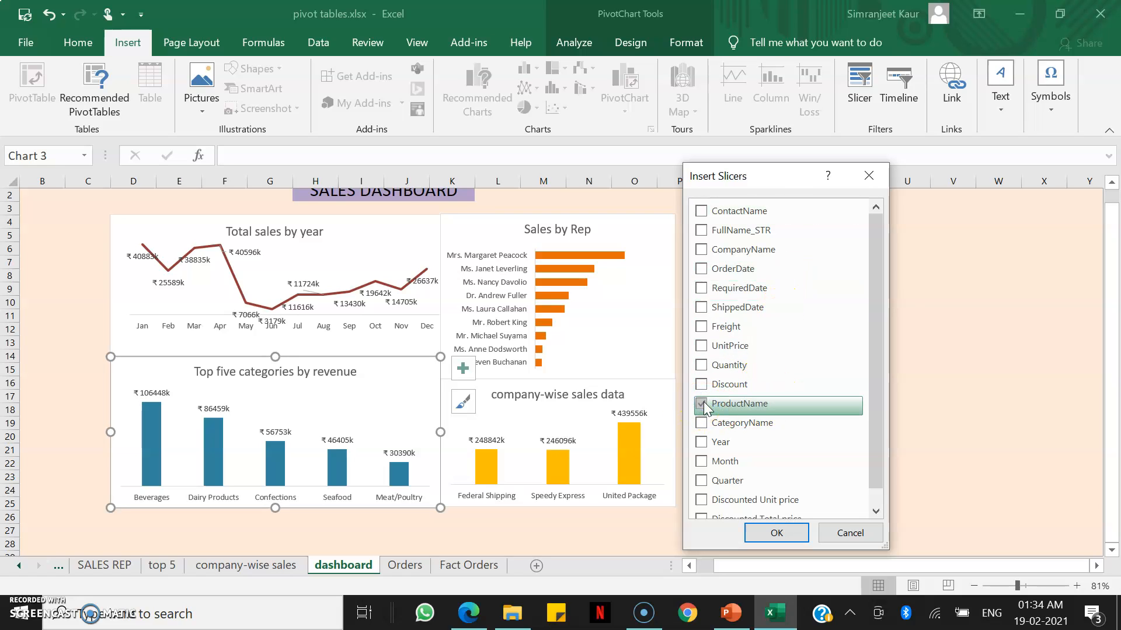
{"action": "left_click", "coordinate": [707, 463]}
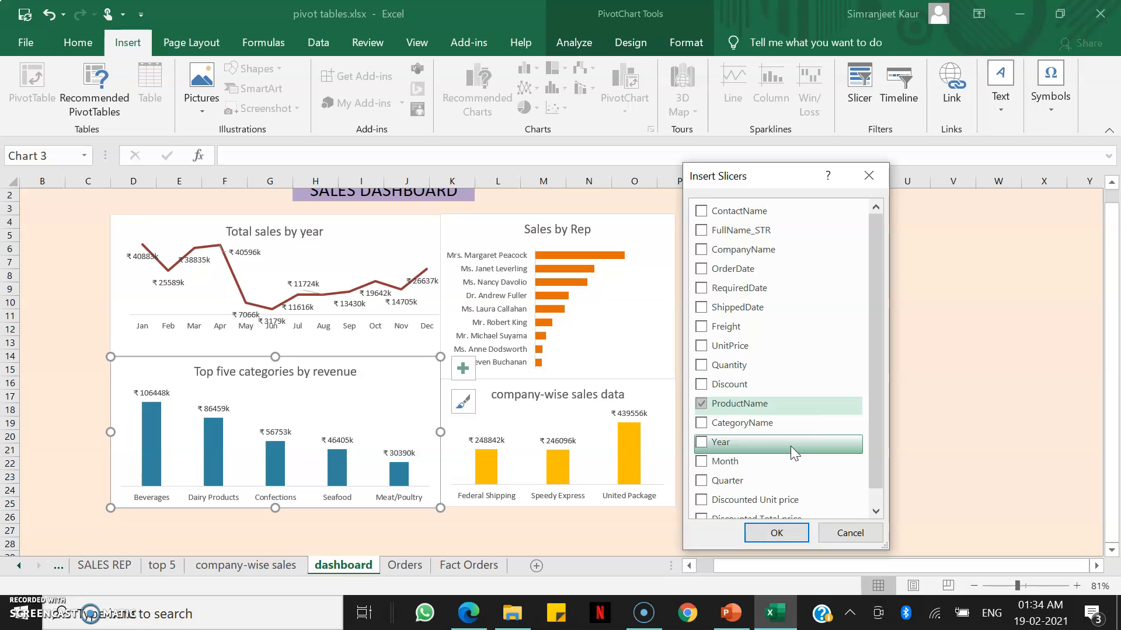
{"action": "left_click", "coordinate": [877, 511]}
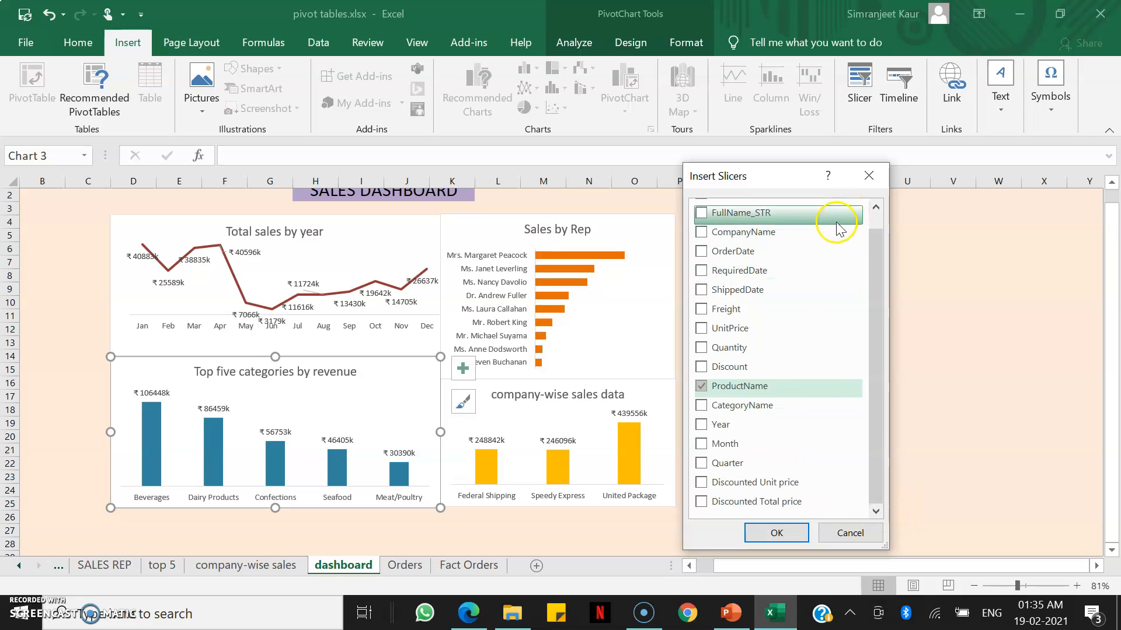
{"action": "left_click", "coordinate": [701, 214]}
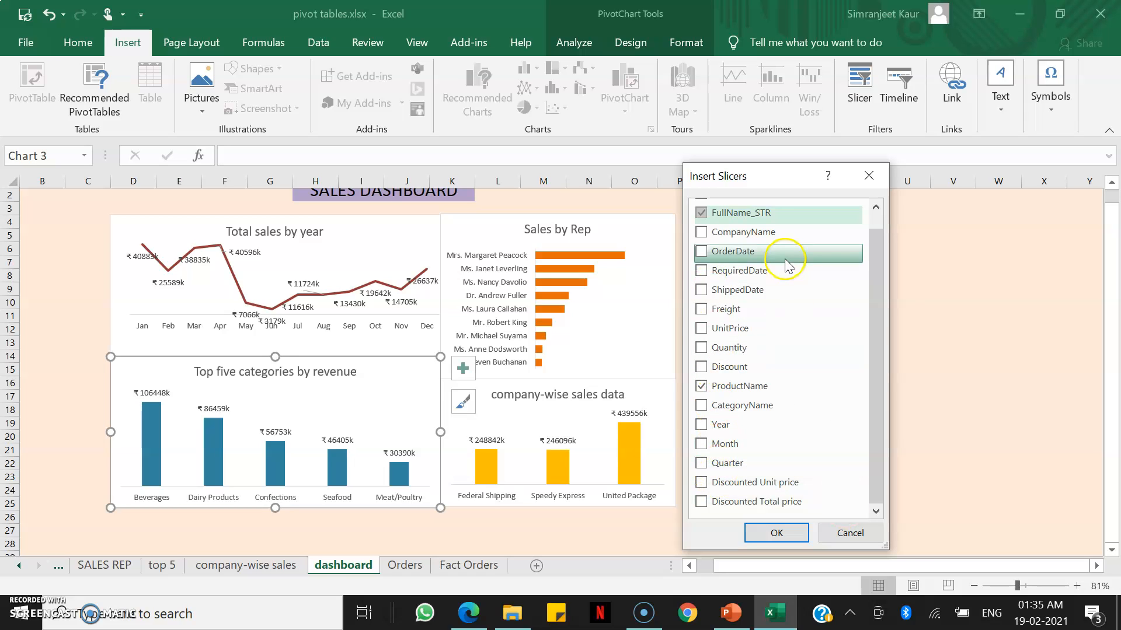
{"action": "left_click", "coordinate": [701, 405]}
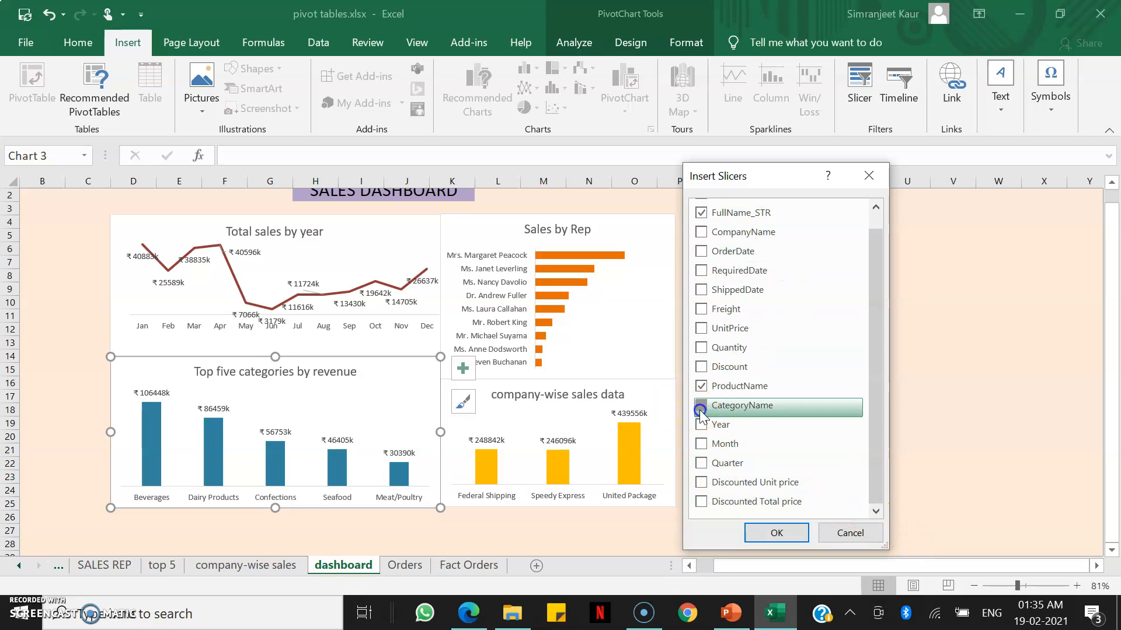
{"action": "left_click", "coordinate": [756, 534]}
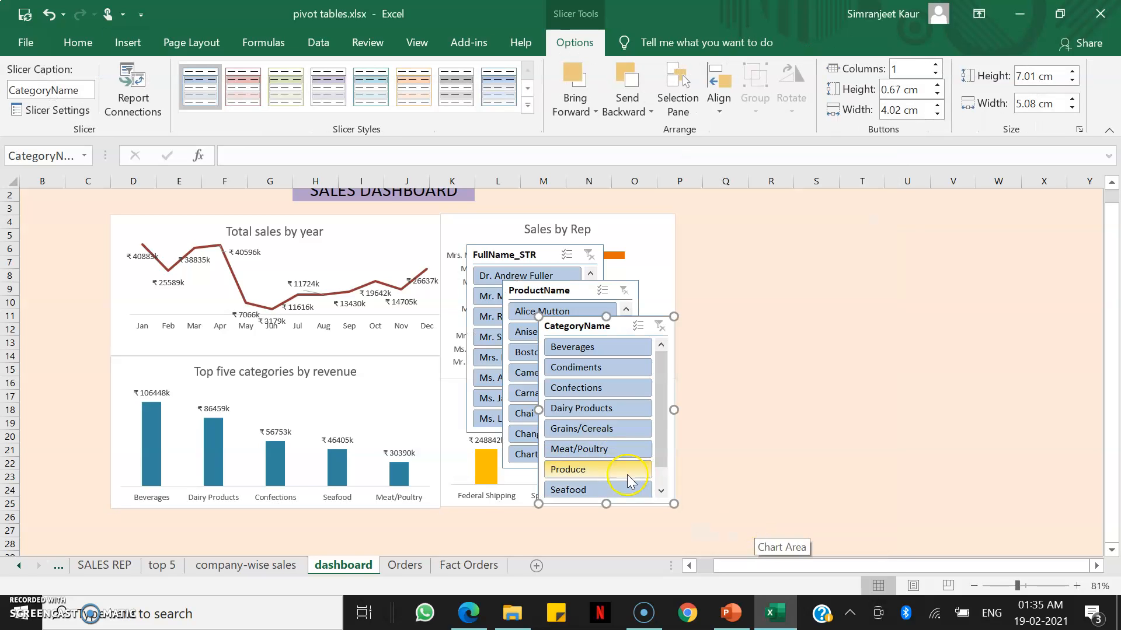
Shrink the CategoryName slicer and move it to the right of the dashboard charts.
{"action": "left_click_drag", "start_coordinate": [671, 503], "coordinate": [643, 482]}
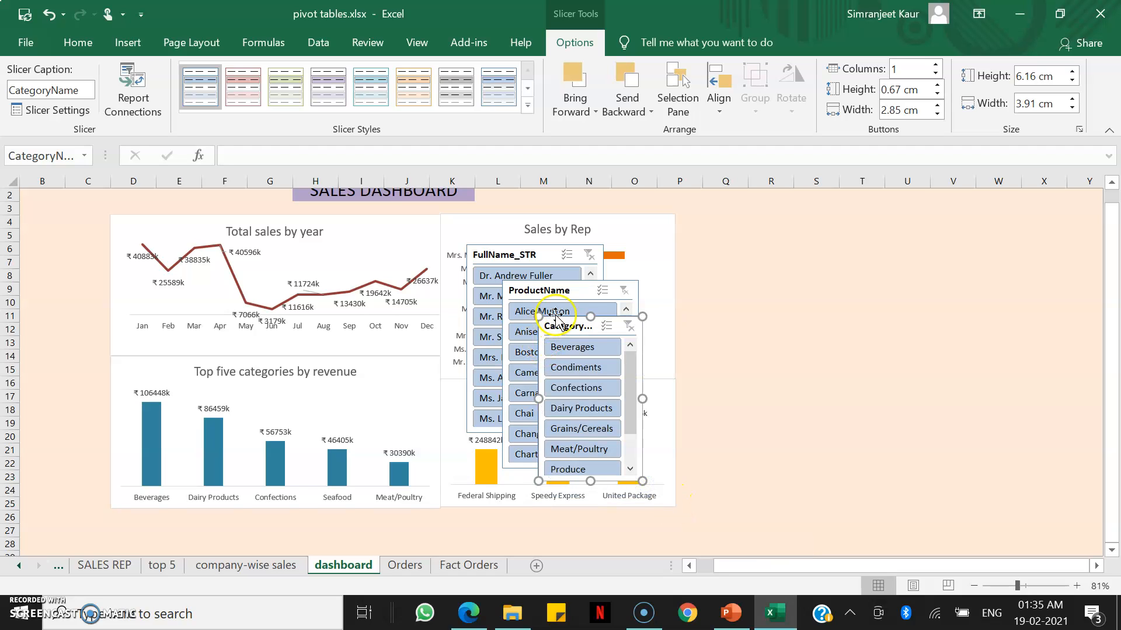
{"action": "left_click_drag", "start_coordinate": [563, 324], "coordinate": [702, 347]}
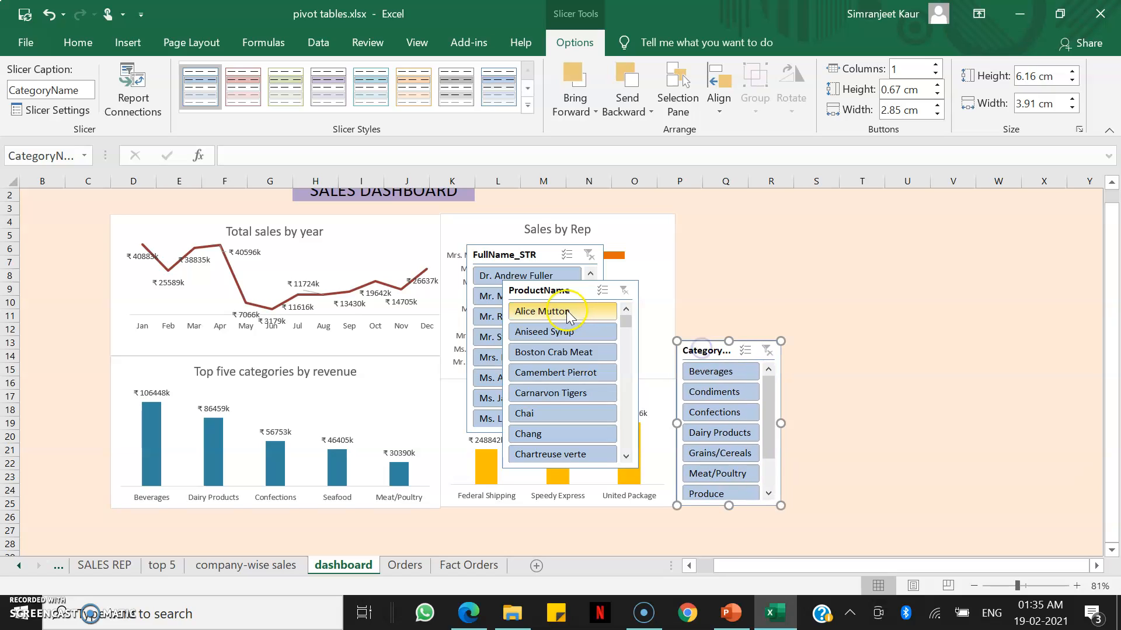
Move the ProductName slicer to the dashboard's left edge and the FullName_STR slicer to the right of the charts.
{"action": "left_click_drag", "start_coordinate": [582, 293], "coordinate": [76, 224]}
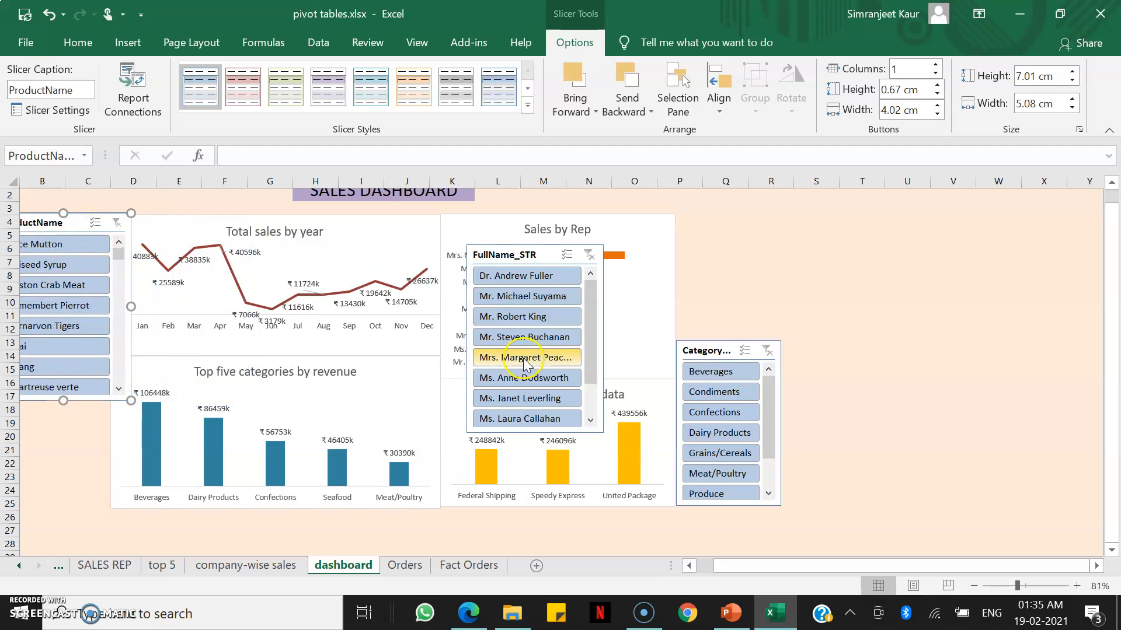
{"action": "left_click", "coordinate": [543, 252]}
{"action": "left_click_drag", "start_coordinate": [543, 251], "coordinate": [792, 210]}
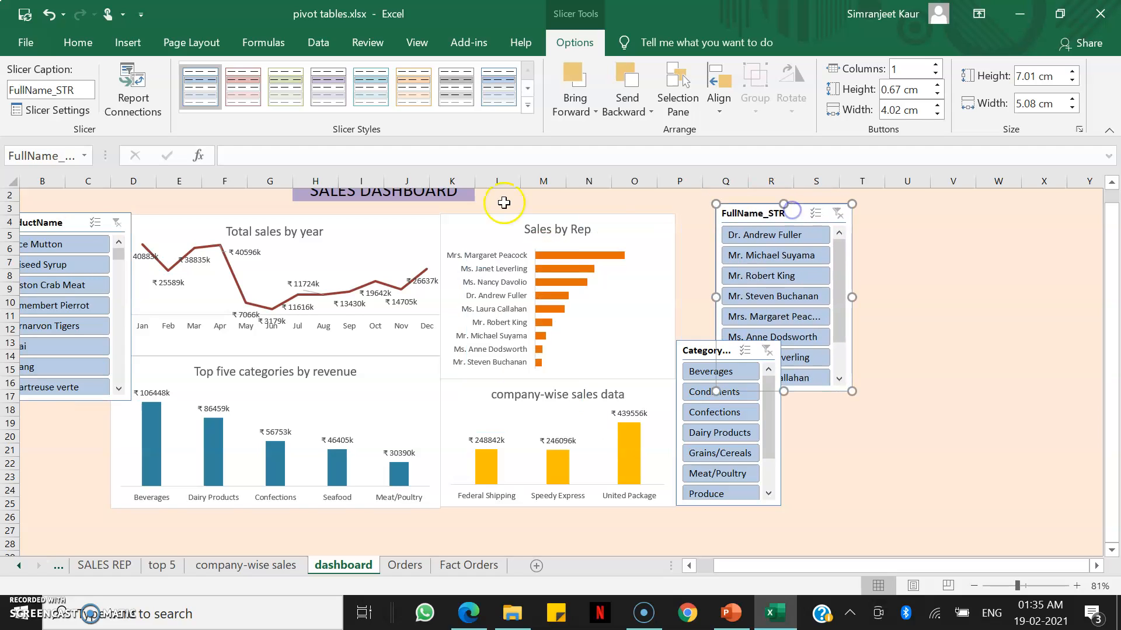
{"action": "left_click_drag", "start_coordinate": [78, 225], "coordinate": [103, 229]}
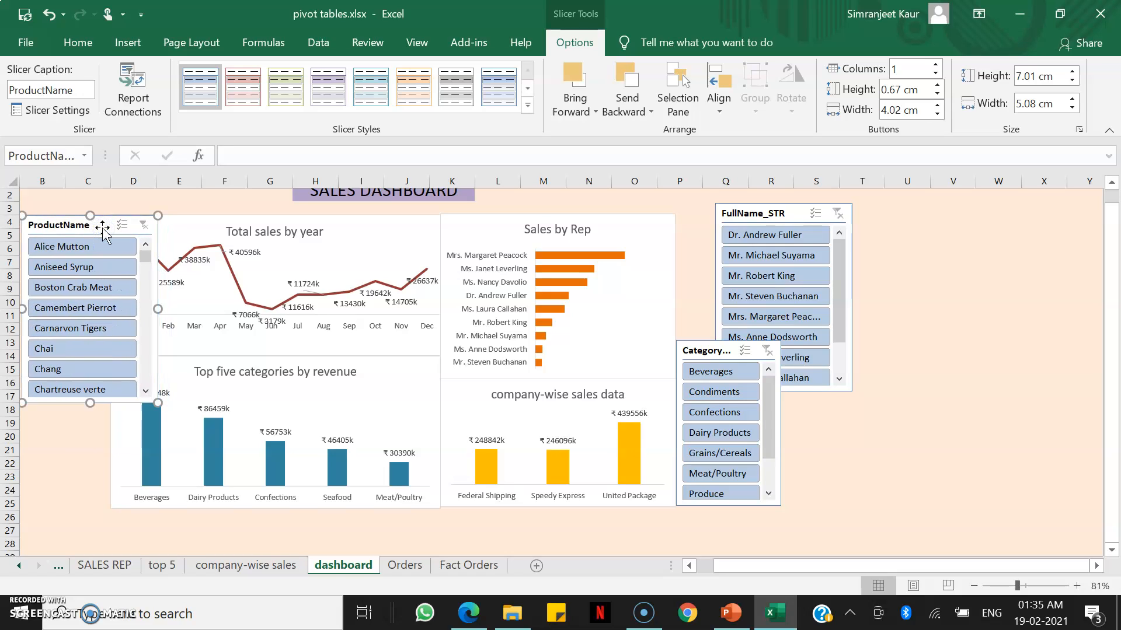
{"action": "left_click", "coordinate": [630, 308]}
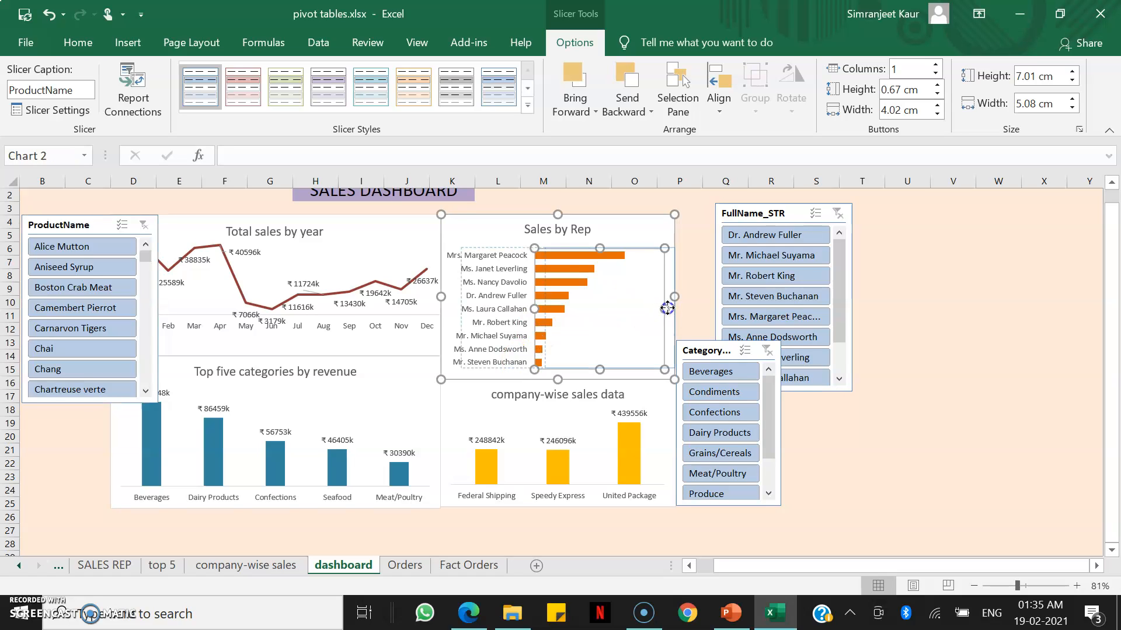
{"action": "left_click_drag", "start_coordinate": [667, 309], "coordinate": [668, 306]}
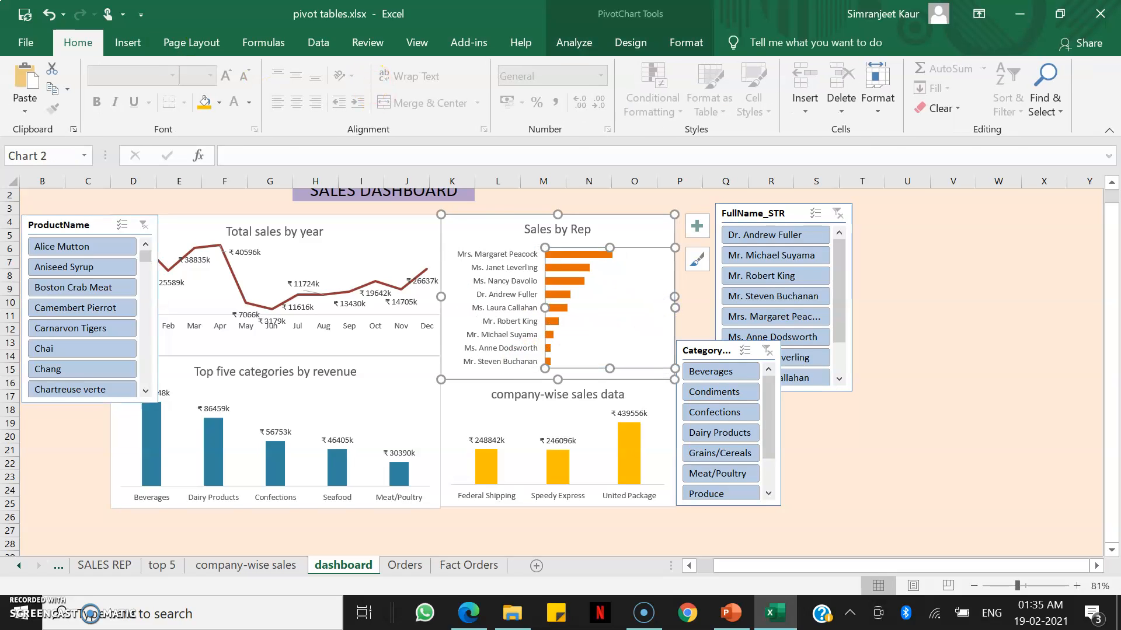
{"action": "left_click", "coordinate": [49, 14]}
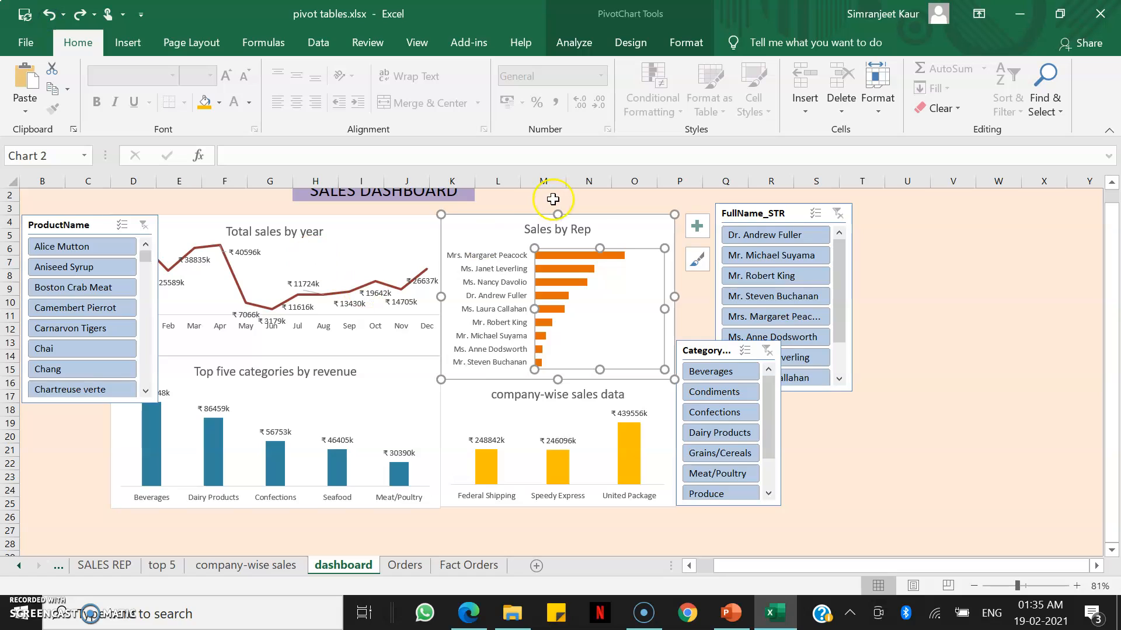
Shift the Sales by Rep and Total sales by year charts rightwards to clear space for the ProductName slicer.
{"action": "left_click_drag", "start_coordinate": [500, 235], "coordinate": [543, 239]}
{"action": "left_click", "coordinate": [433, 233]}
{"action": "left_click", "coordinate": [433, 232]}
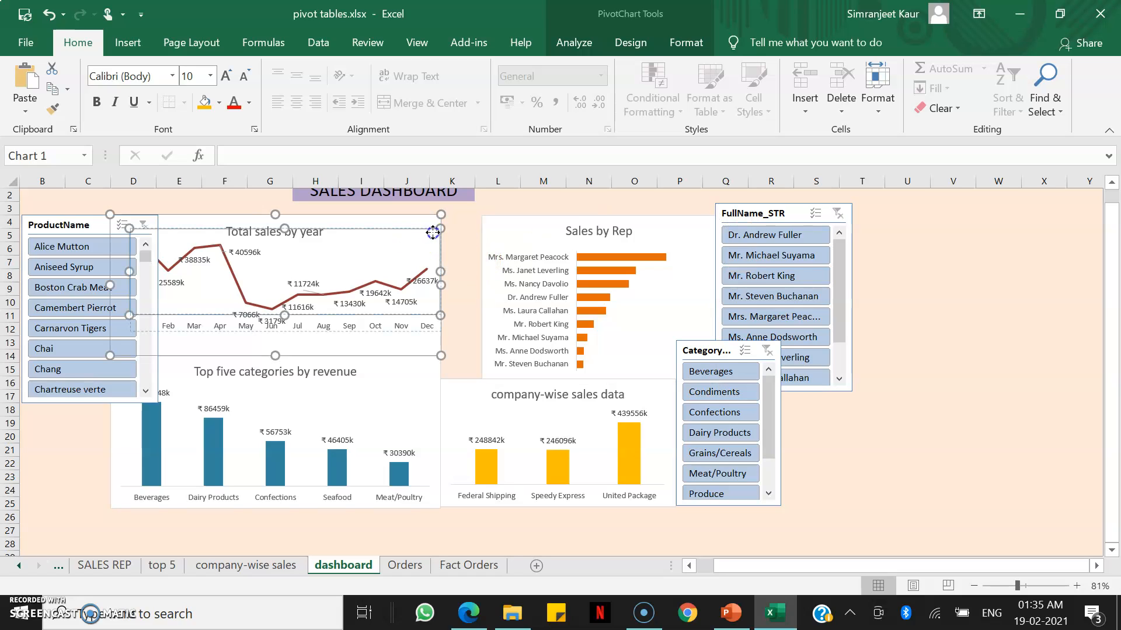
{"action": "left_click", "coordinate": [411, 227]}
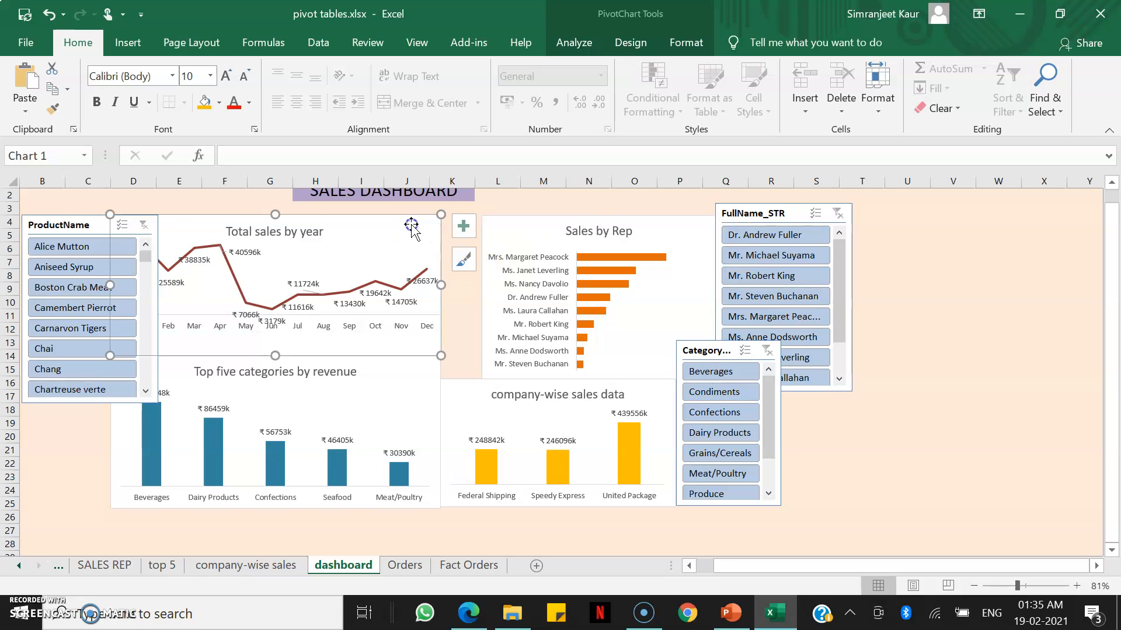
{"action": "left_click_drag", "start_coordinate": [411, 225], "coordinate": [450, 225]}
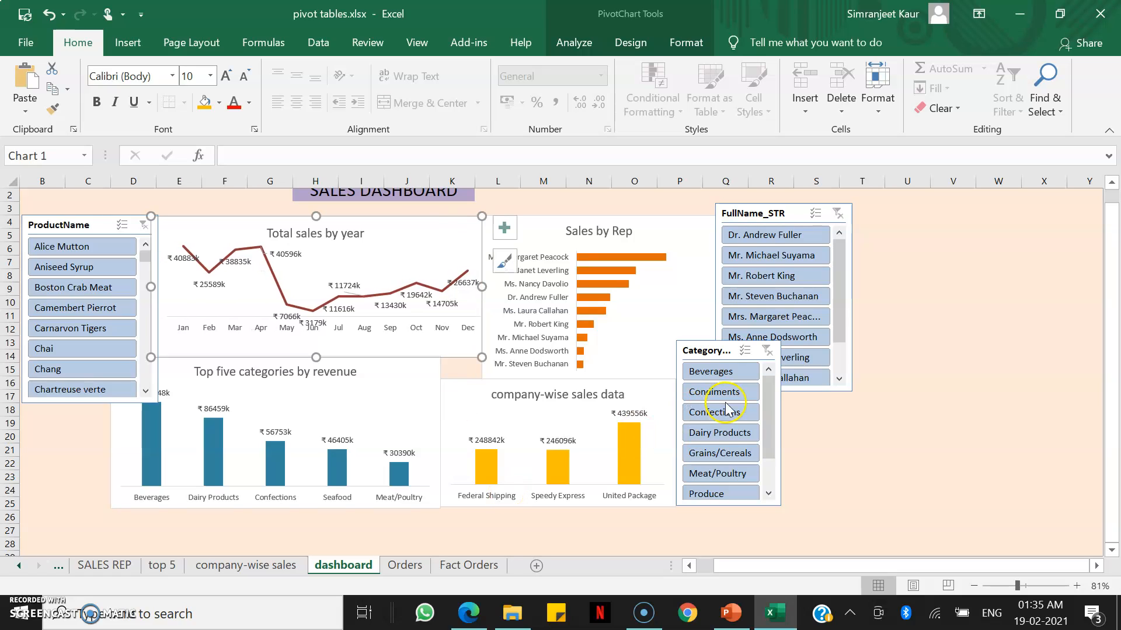
Move the CategoryName slicer lower and shift the company-wise sales chart right under Sales by Rep.
{"action": "left_click_drag", "start_coordinate": [726, 350], "coordinate": [788, 395]}
{"action": "left_click_drag", "start_coordinate": [640, 395], "coordinate": [678, 397]}
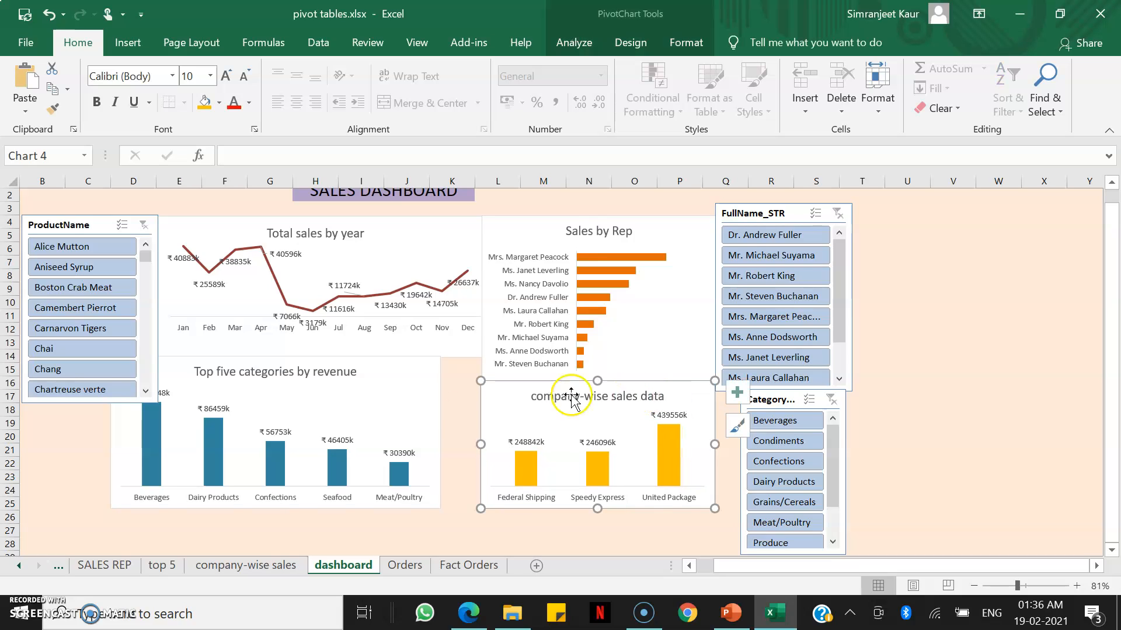
Move the Top five categories chart right beneath Total sales by year and trim its left edge.
{"action": "left_click", "coordinate": [430, 415]}
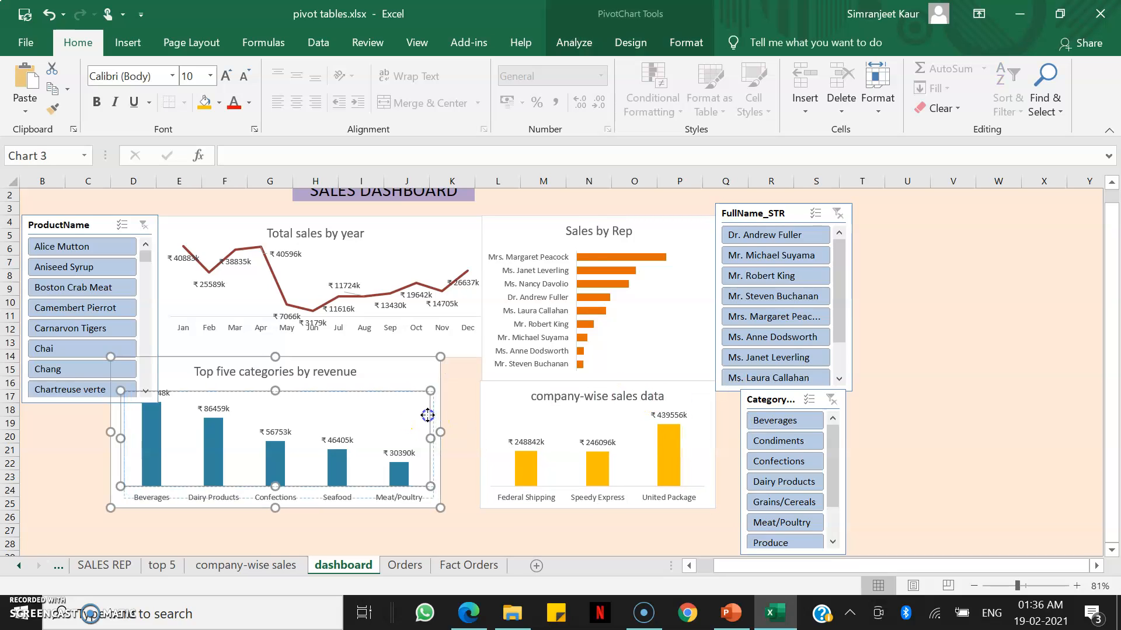
{"action": "left_click_drag", "start_coordinate": [427, 415], "coordinate": [426, 414]}
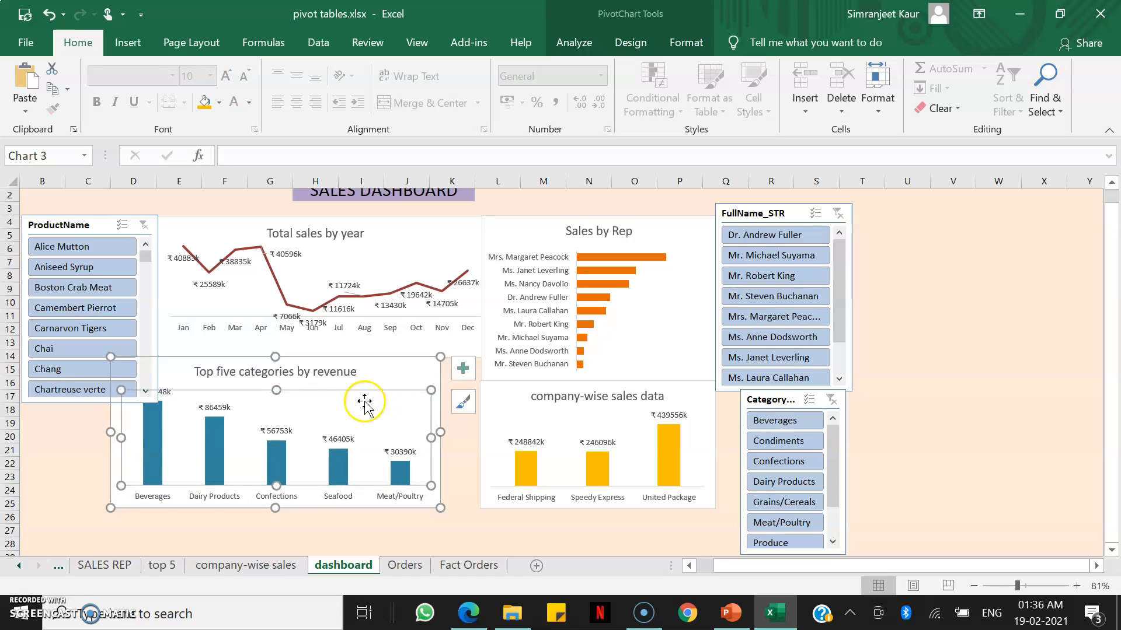
{"action": "left_click_drag", "start_coordinate": [380, 376], "coordinate": [425, 378]}
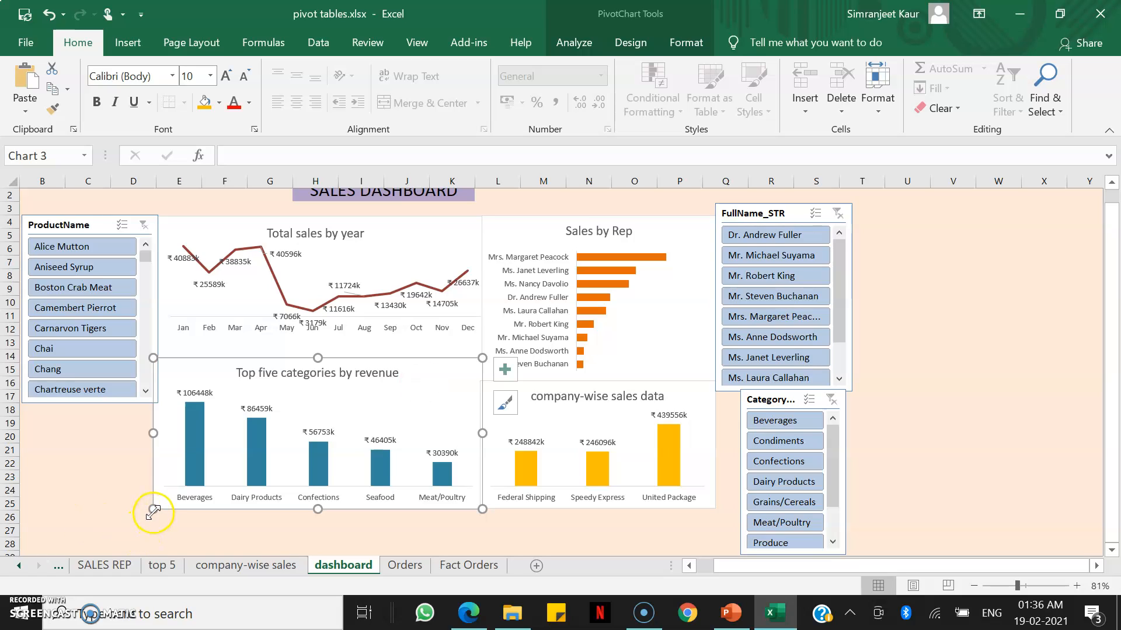
{"action": "left_click_drag", "start_coordinate": [154, 512], "coordinate": [159, 511]}
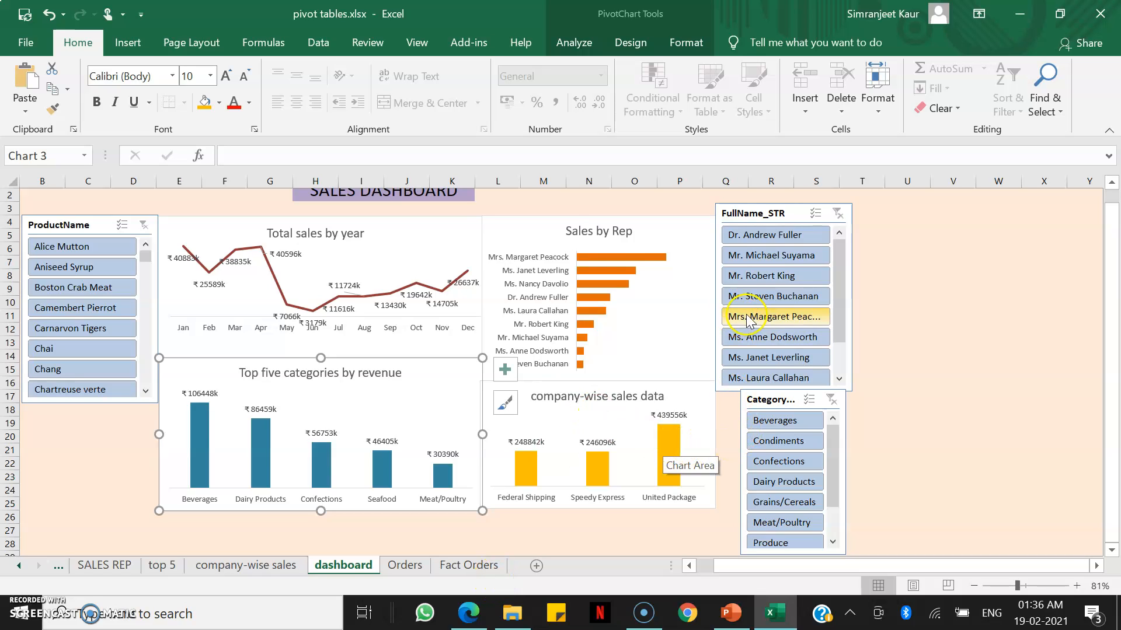
Align the FullName_STR and CategoryName slicers beside the charts and filter the dashboard by Ms. Anne Dodsworth.
{"action": "left_click_drag", "start_coordinate": [792, 216], "coordinate": [799, 225]}
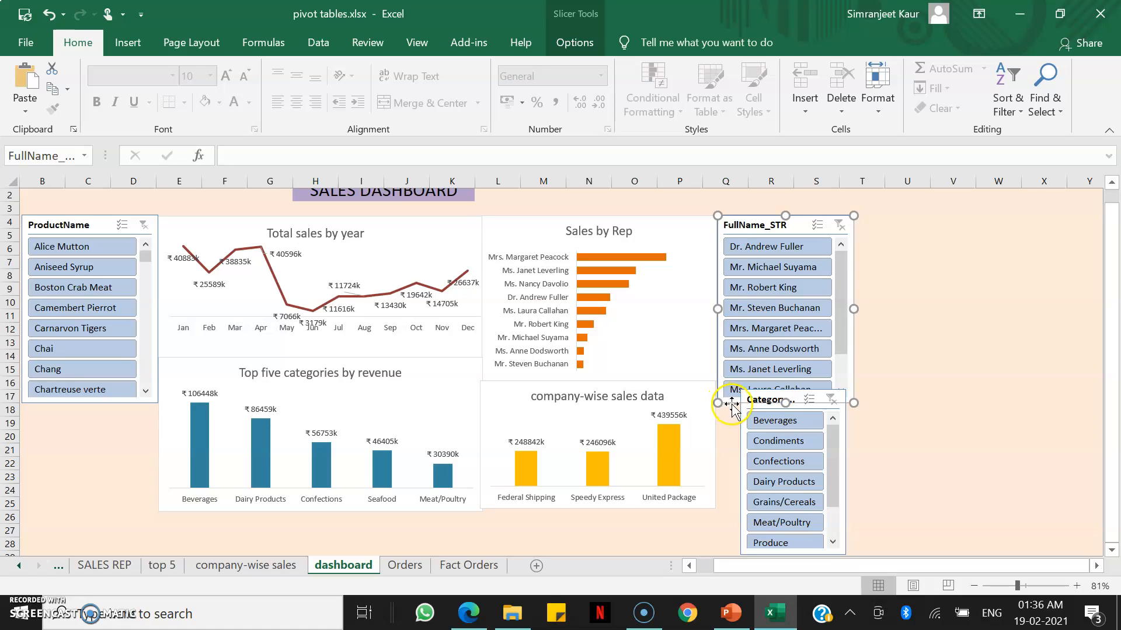
{"action": "left_click", "coordinate": [761, 353]}
{"action": "mouse_move", "coordinate": [783, 400]}
{"action": "left_mouse_down"}
{"action": "mouse_move", "coordinate": [785, 383]}
{"action": "mouse_move", "coordinate": [790, 401]}
{"action": "mouse_move", "coordinate": [766, 389]}
{"action": "left_mouse_up"}
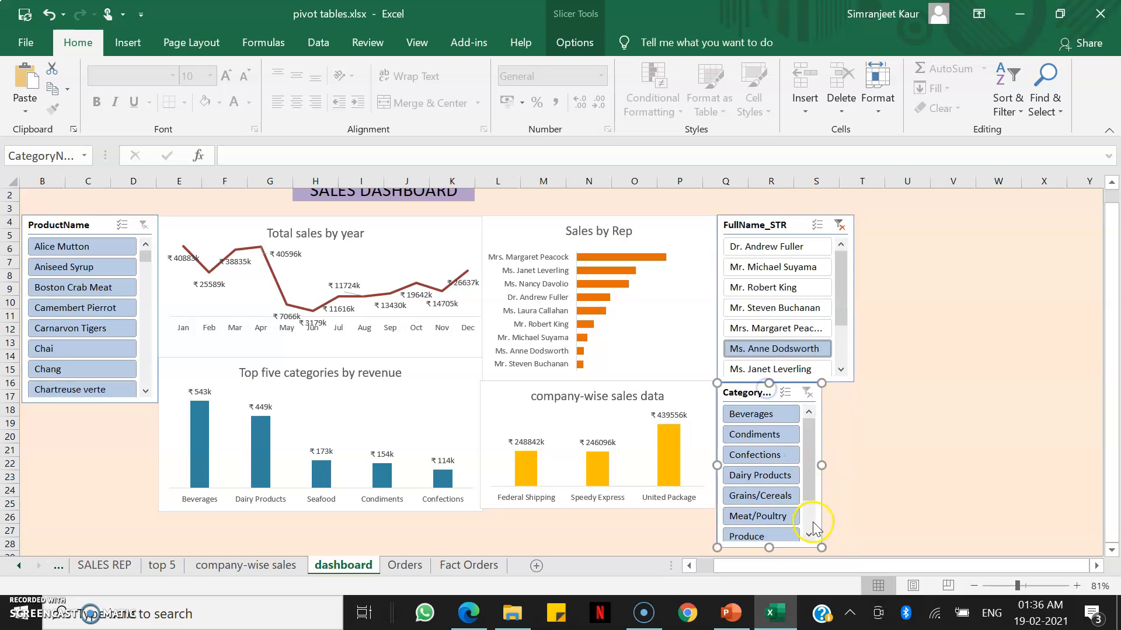
Resize the CategoryName and ProductName slicers so both end level with the bottom edge of the charts.
{"action": "left_click_drag", "start_coordinate": [821, 546], "coordinate": [853, 511]}
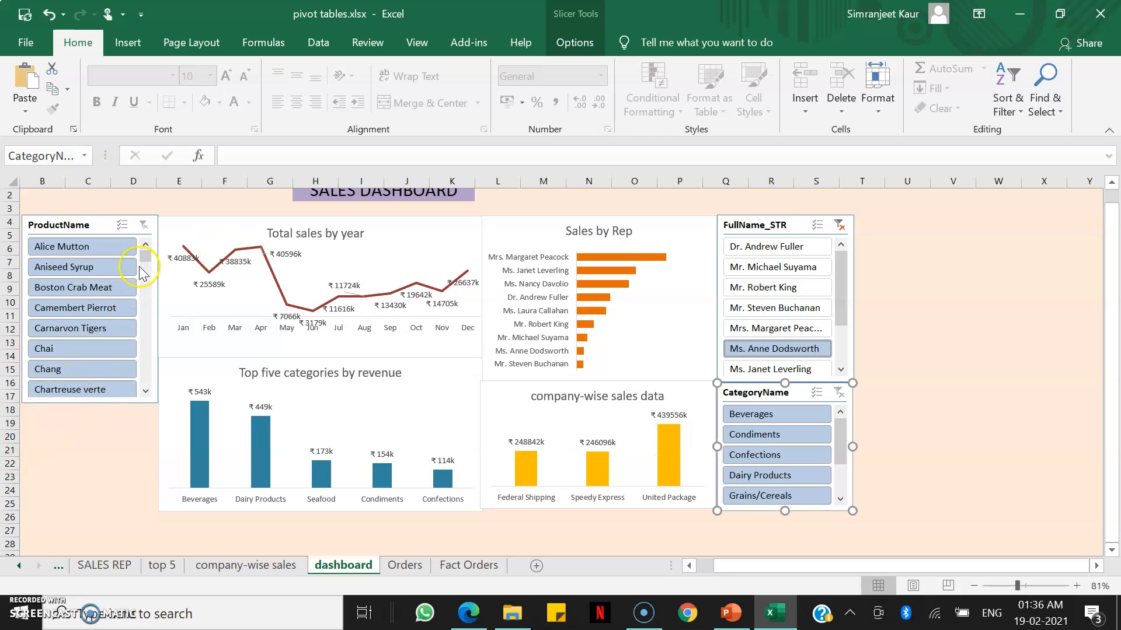
{"action": "left_click_drag", "start_coordinate": [146, 264], "coordinate": [150, 374]}
{"action": "left_click", "coordinate": [93, 390]}
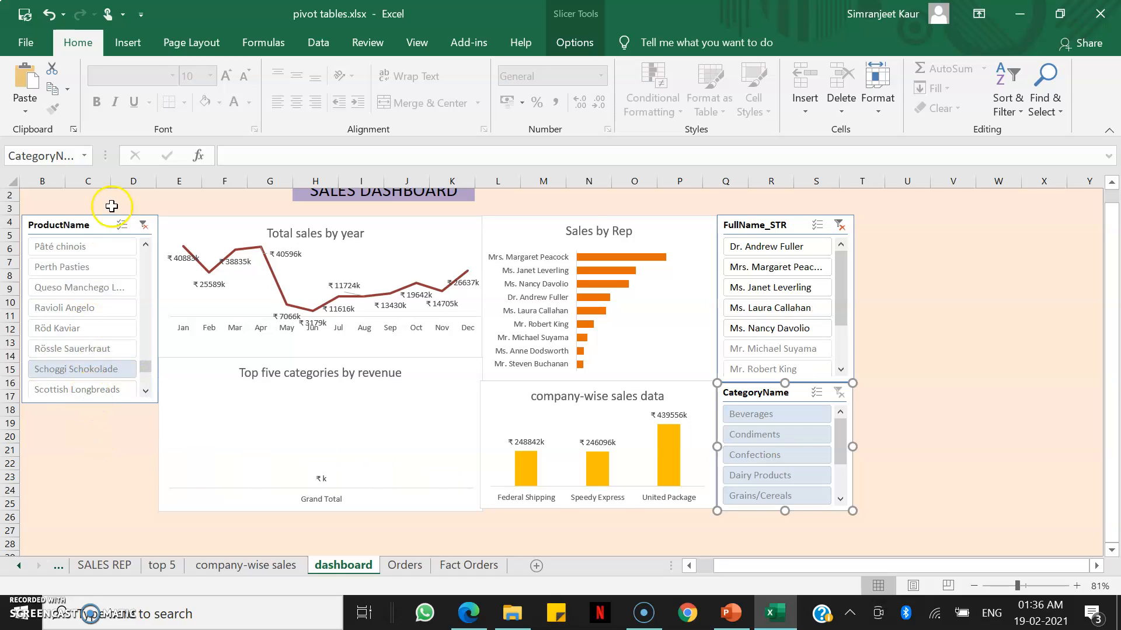
{"action": "left_click", "coordinate": [100, 227]}
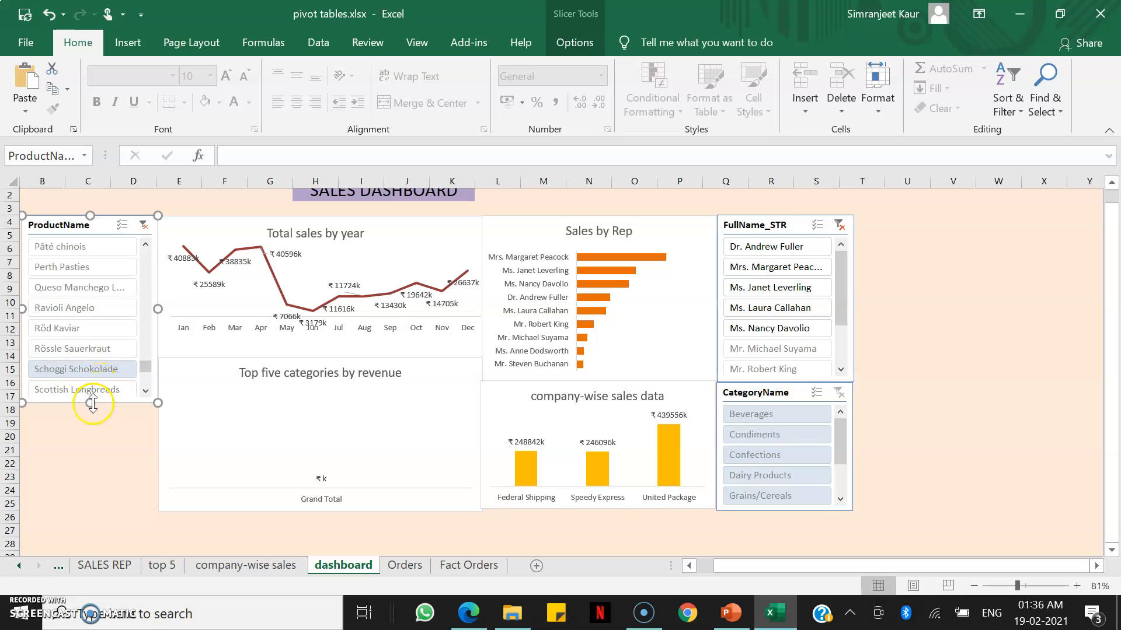
{"action": "left_click_drag", "start_coordinate": [91, 403], "coordinate": [101, 511]}
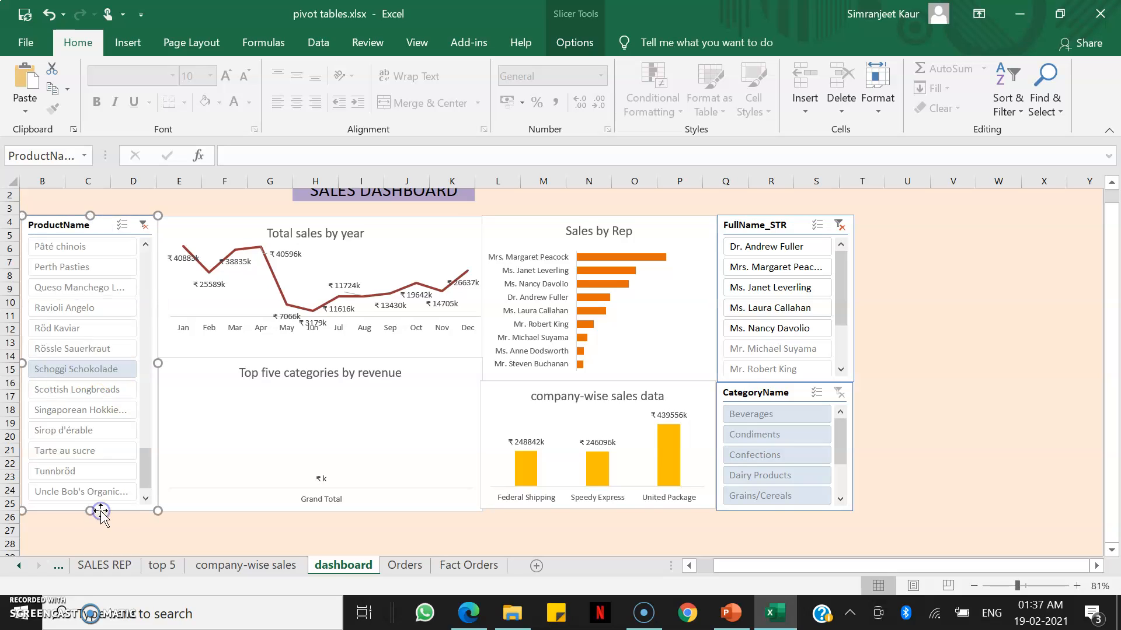
Try out the slicers by filtering on reps, categories and several products, then clear the ProductName filter.
{"action": "left_click", "coordinate": [144, 226]}
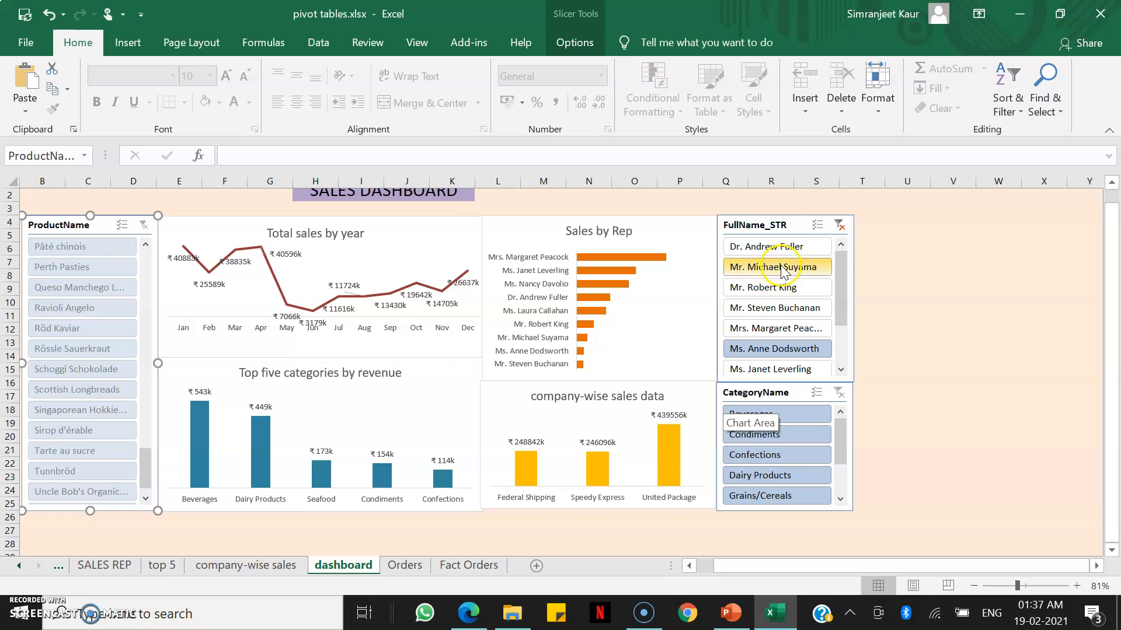
{"action": "left_click", "coordinate": [777, 289]}
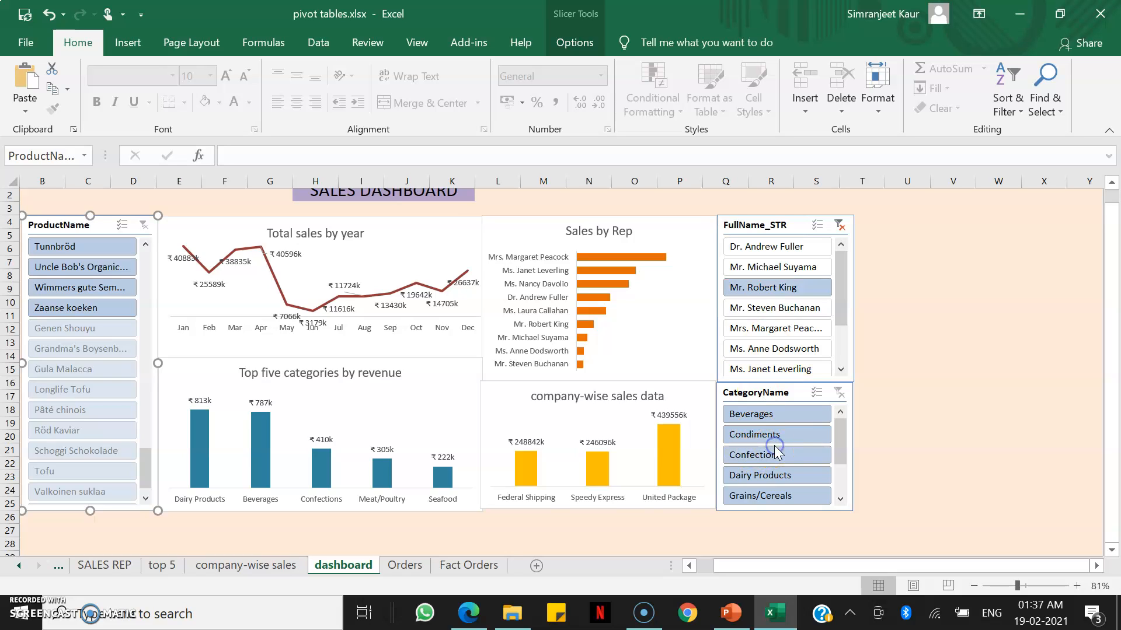
{"action": "left_click", "coordinate": [775, 416]}
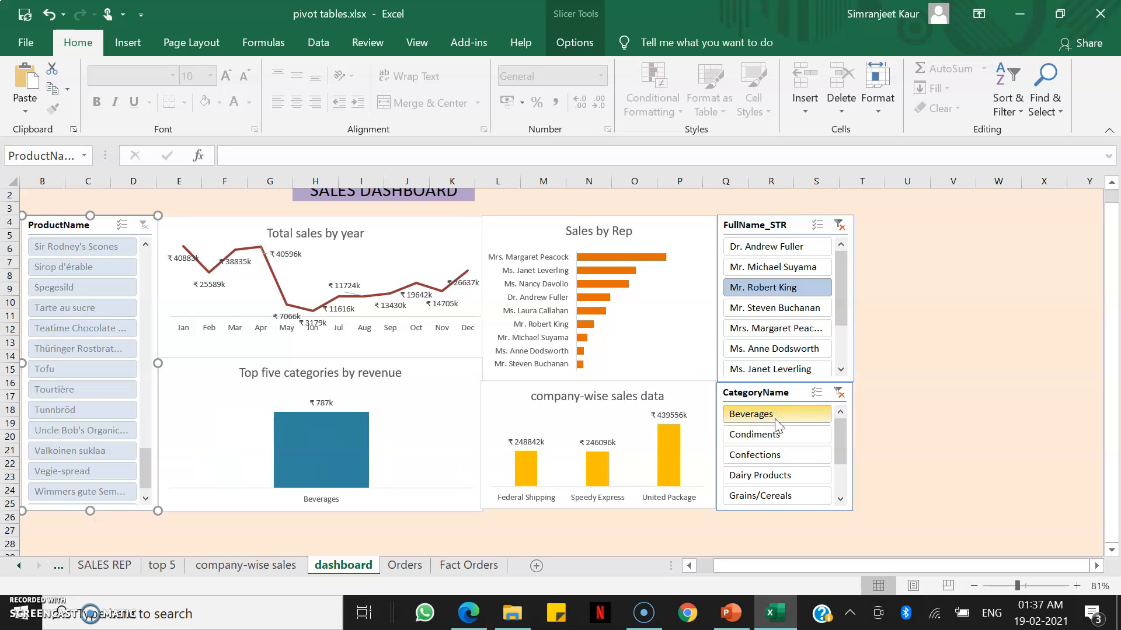
{"action": "left_click", "coordinate": [775, 455]}
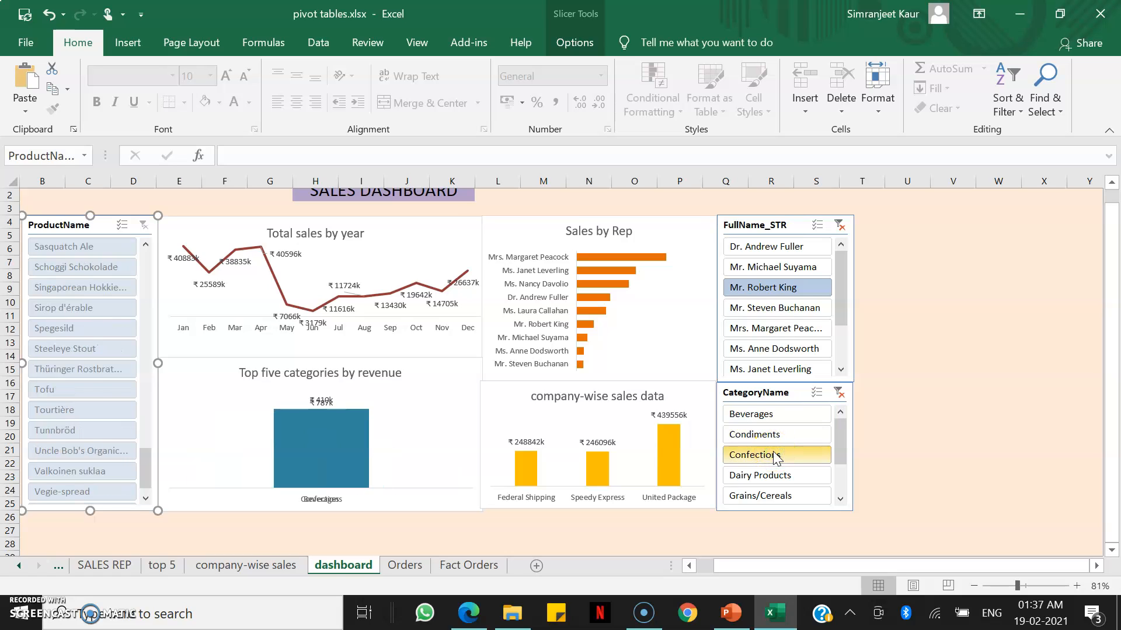
{"action": "left_click", "coordinate": [781, 329]}
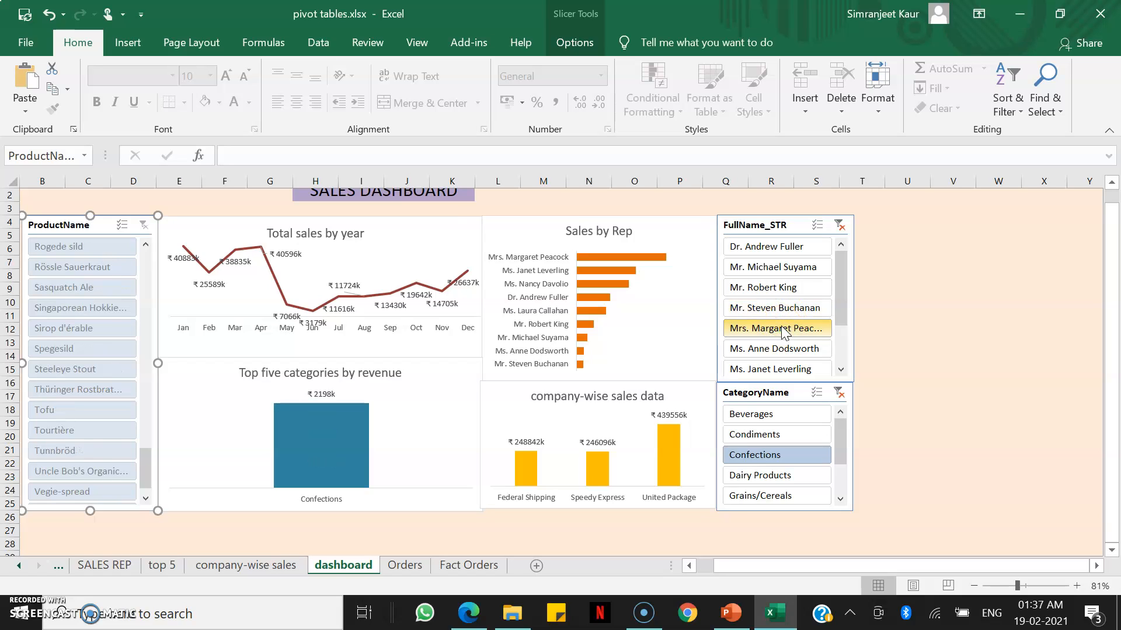
{"action": "left_click", "coordinate": [82, 287]}
{"action": "left_click", "coordinate": [80, 307]}
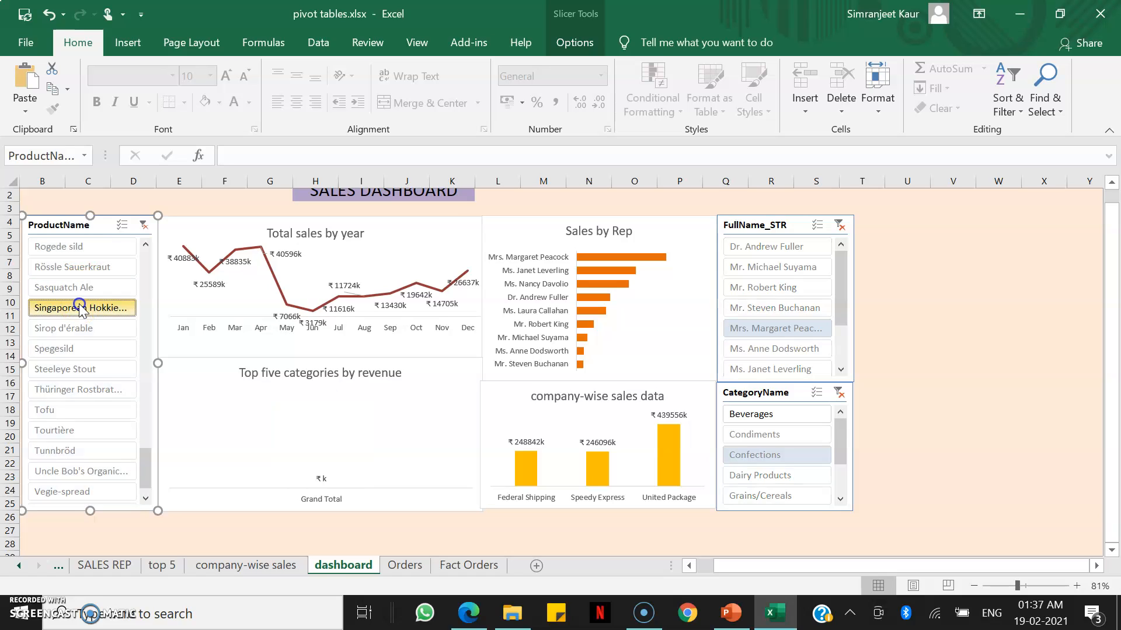
{"action": "left_click", "coordinate": [71, 348]}
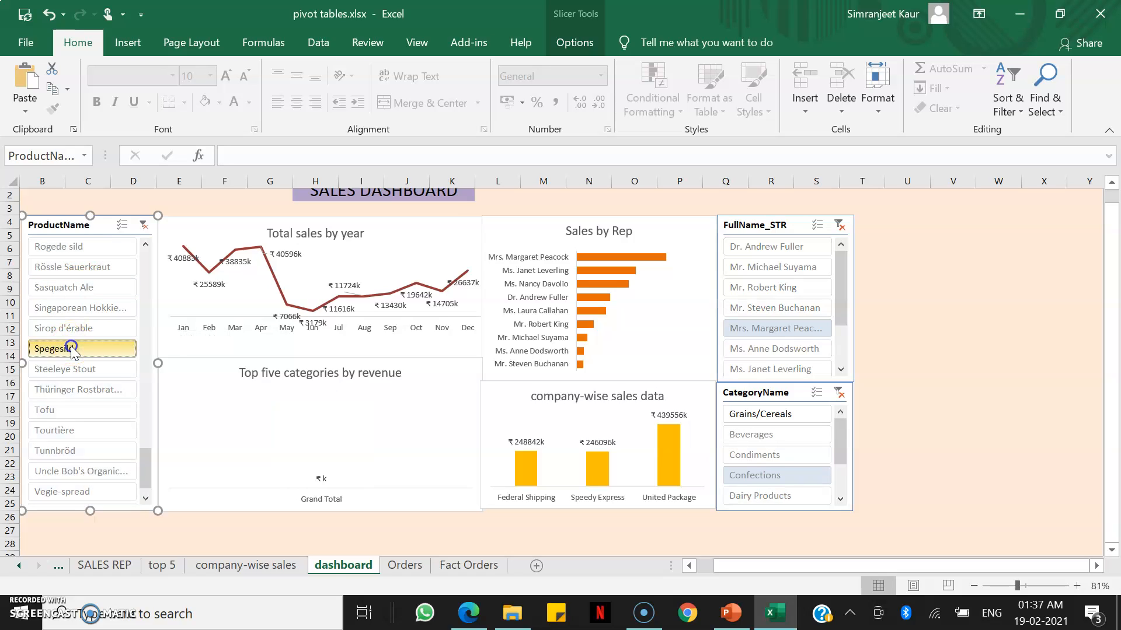
{"action": "left_click", "coordinate": [73, 370]}
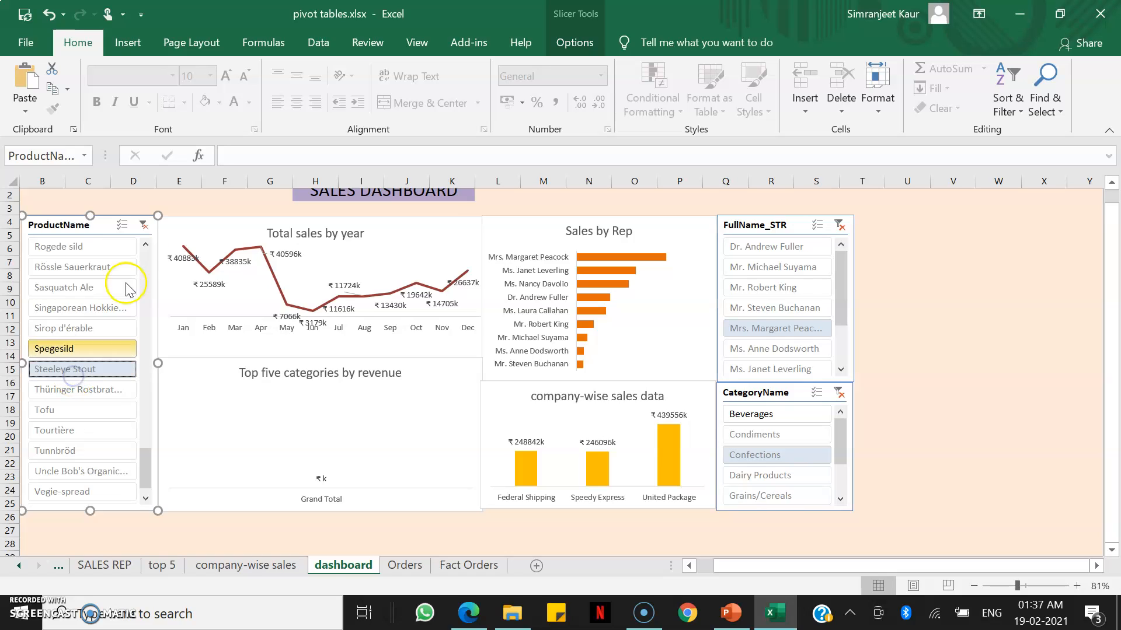
{"action": "left_click", "coordinate": [143, 228]}
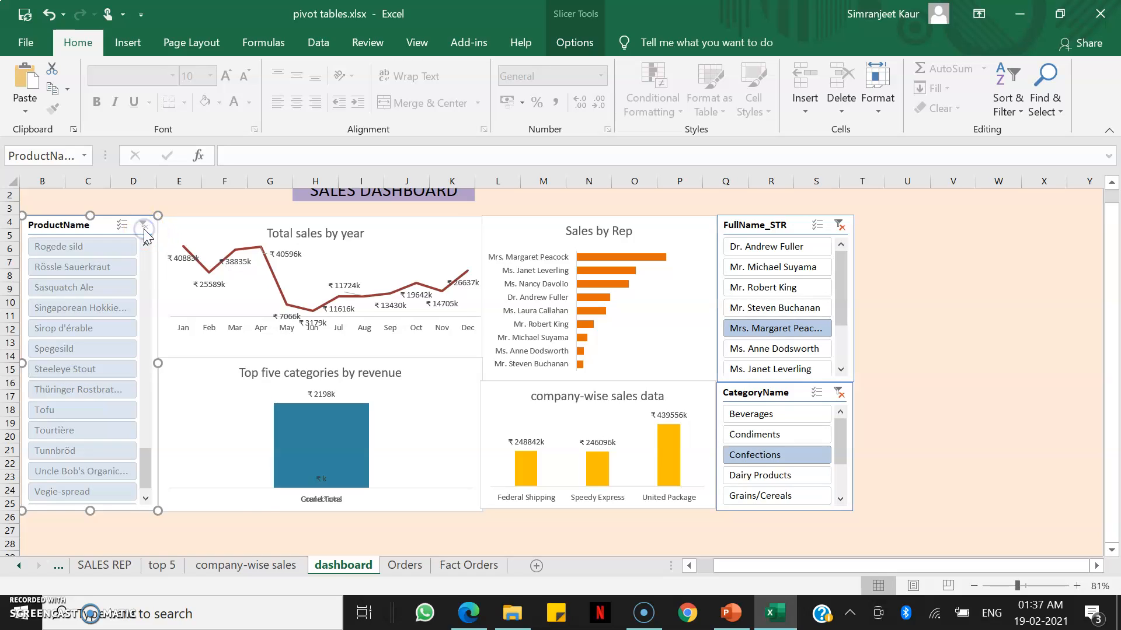
Test further rep and category filters, clear the FullName_STR filter and finish with Grains/Cereals selected.
{"action": "left_click", "coordinate": [784, 294]}
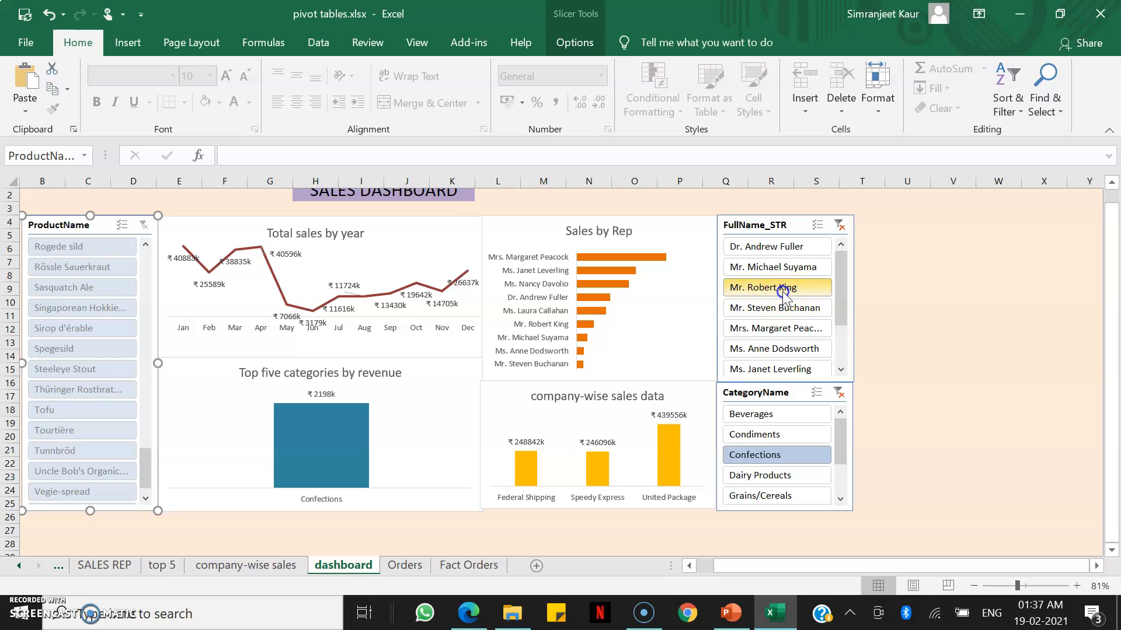
{"action": "left_click", "coordinate": [776, 247]}
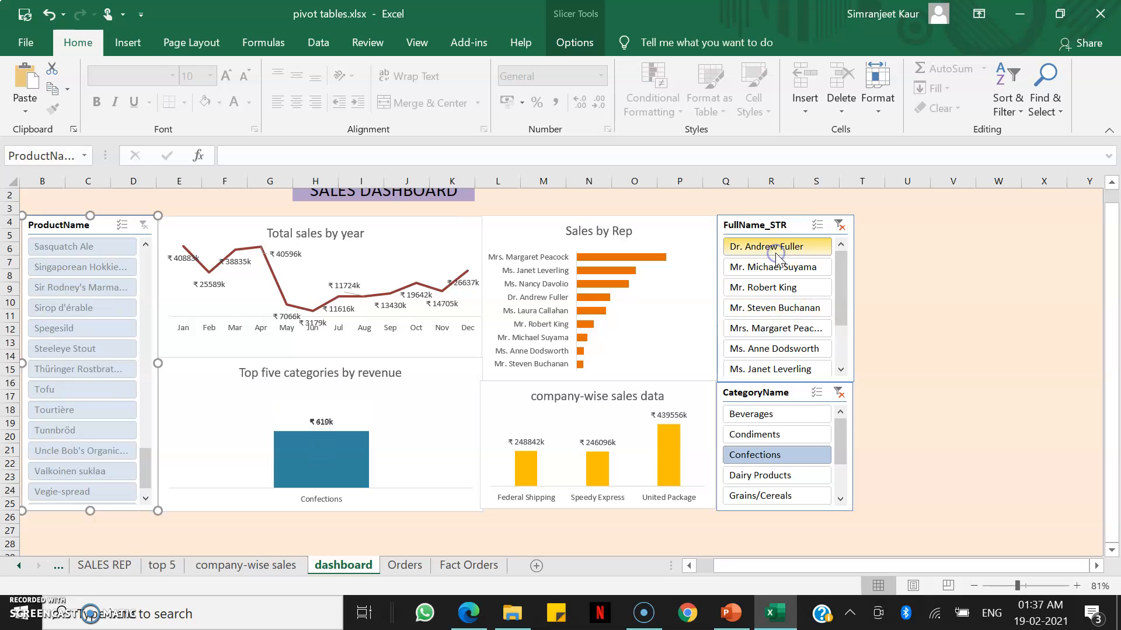
{"action": "left_click", "coordinate": [774, 318]}
{"action": "left_click", "coordinate": [777, 439]}
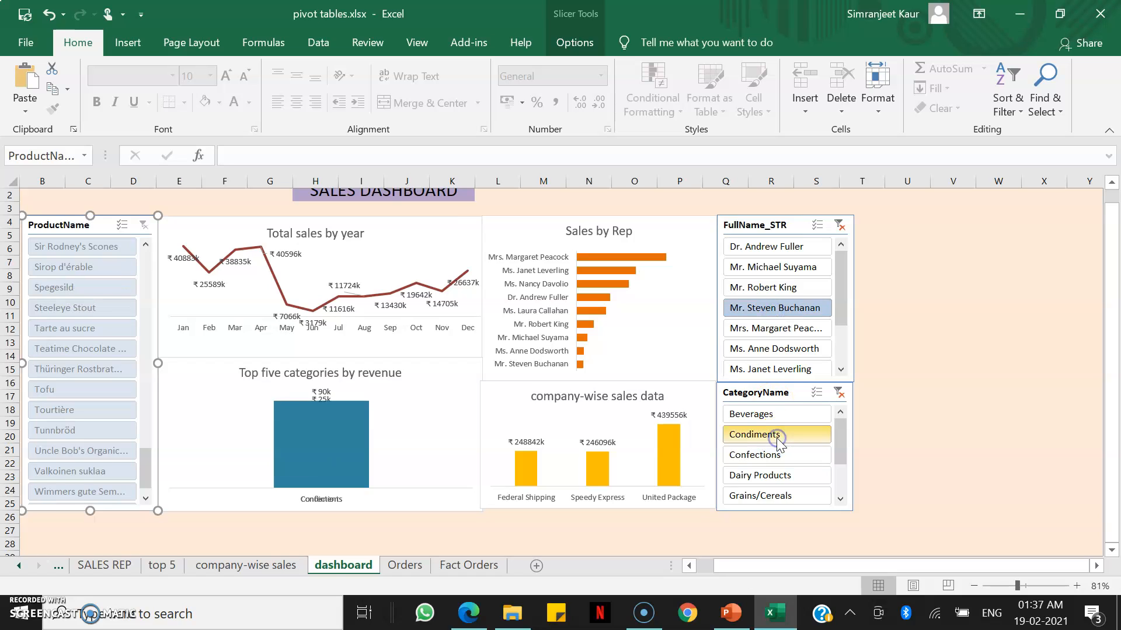
{"action": "left_click", "coordinate": [776, 475]}
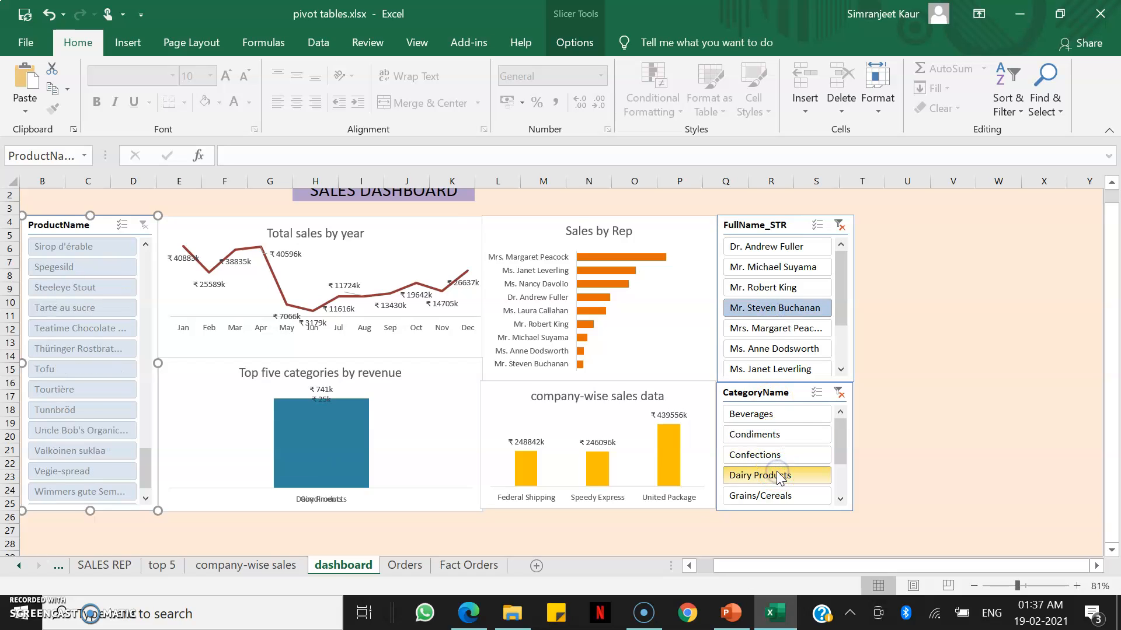
{"action": "left_click", "coordinate": [839, 225]}
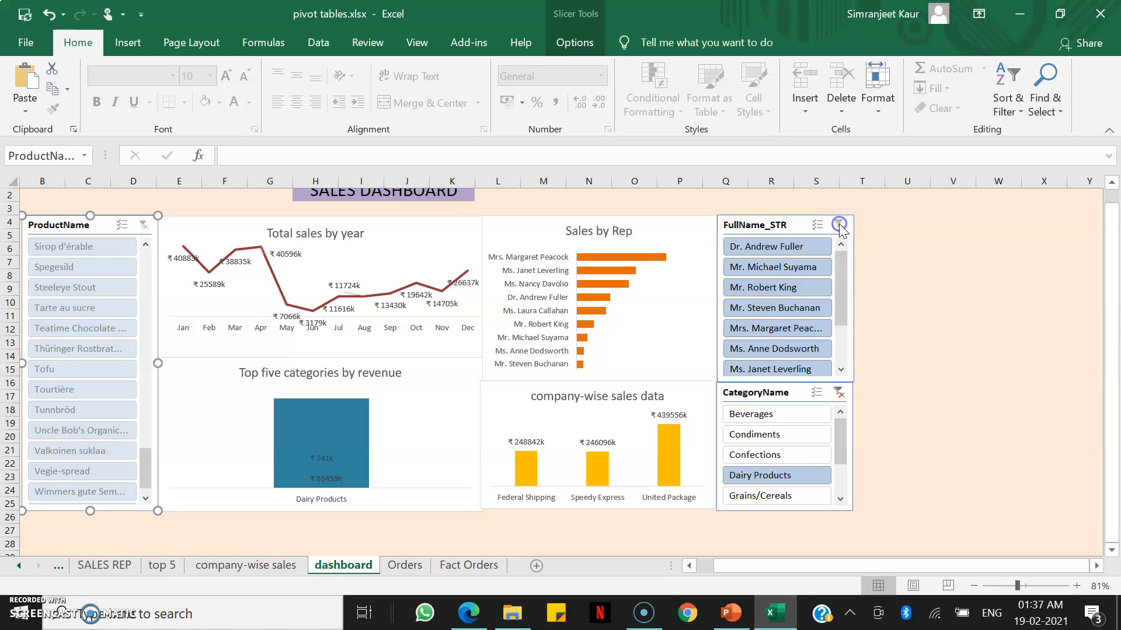
{"action": "left_click", "coordinate": [786, 454]}
{"action": "left_click", "coordinate": [784, 437]}
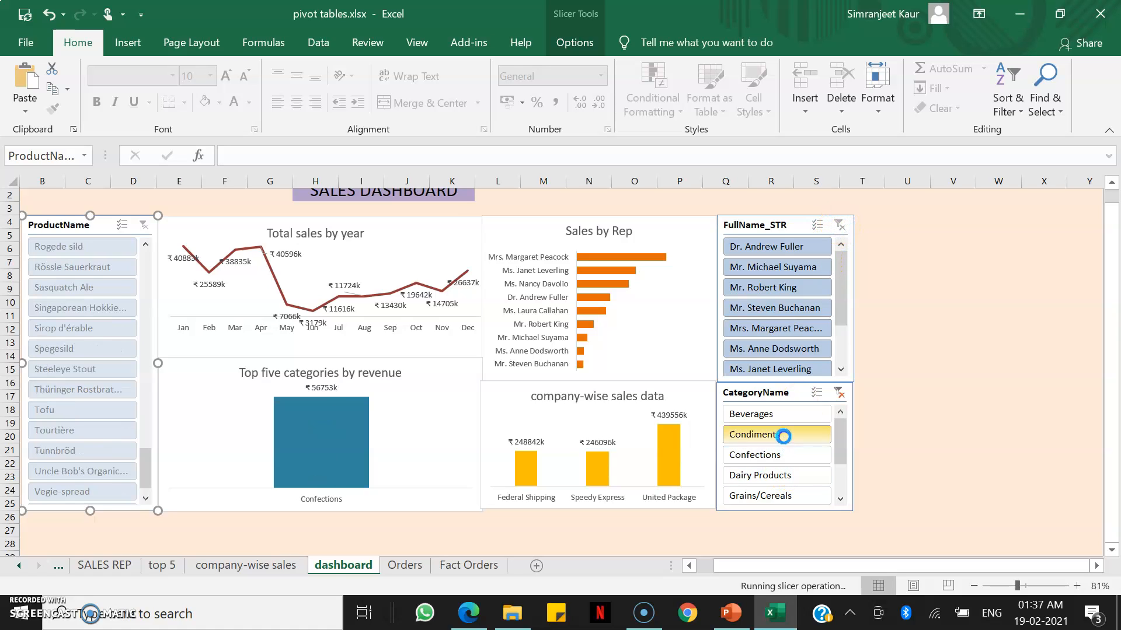
{"action": "left_click", "coordinate": [777, 415]}
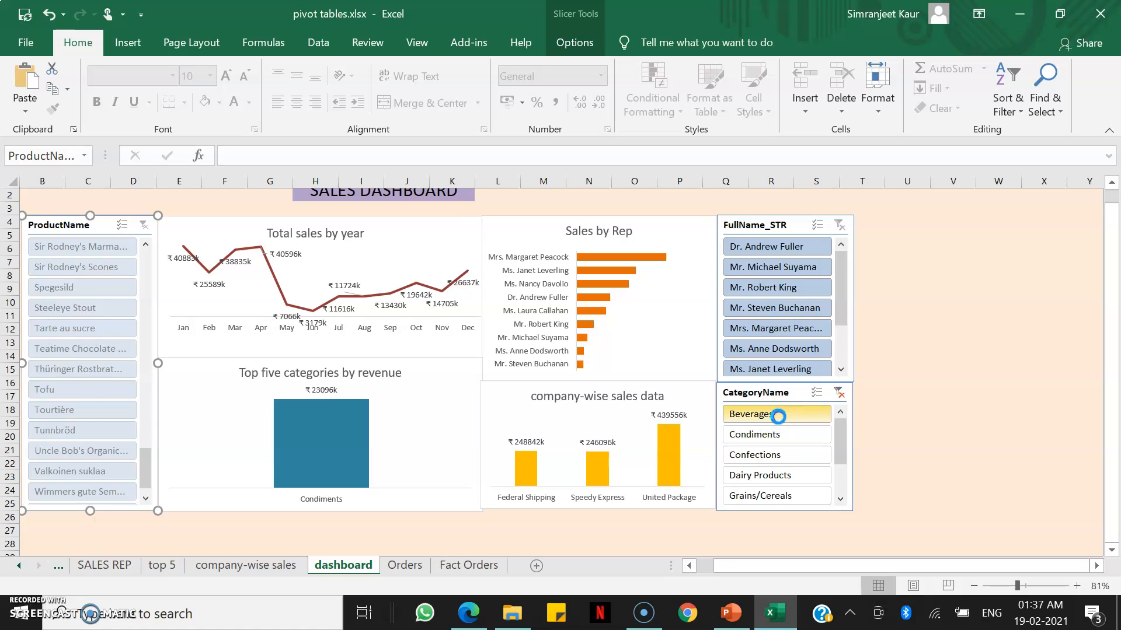
{"action": "left_click", "coordinate": [793, 495]}
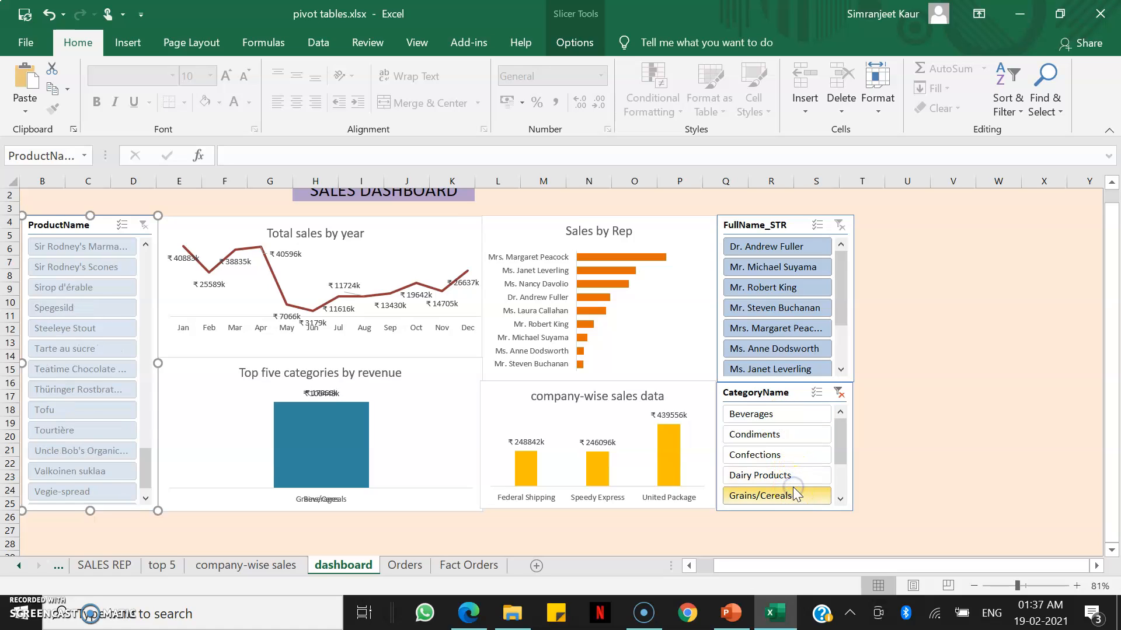
Filter the FullName_STR slicer to the first listed rep only.
{"action": "left_click", "coordinate": [758, 229]}
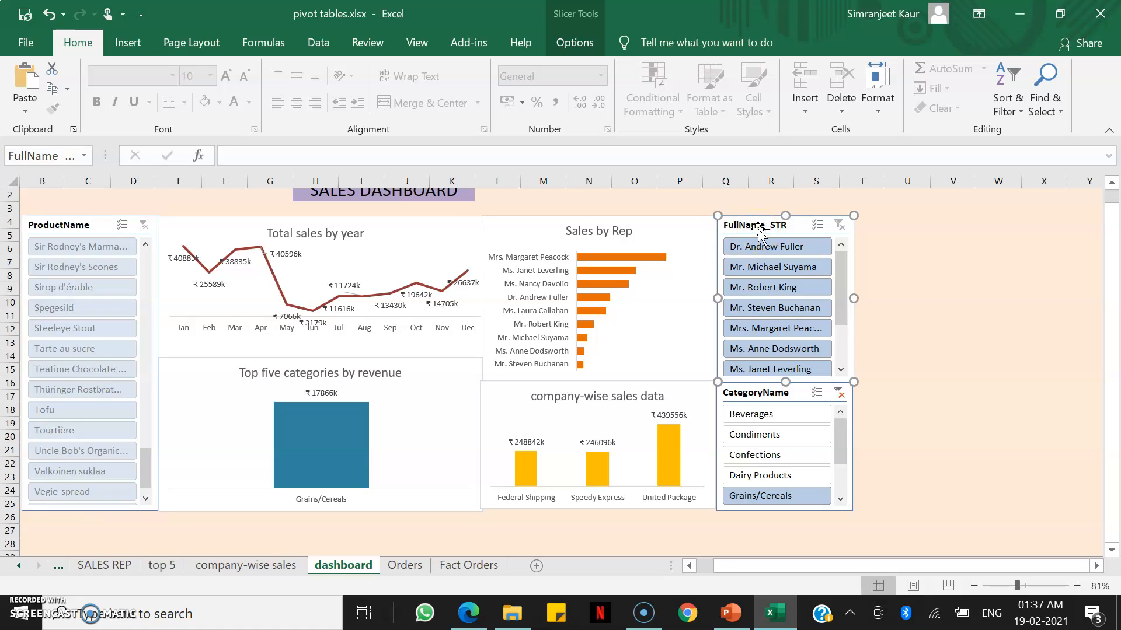
{"action": "right_click", "coordinate": [758, 233]}
{"action": "left_click", "coordinate": [816, 247]}
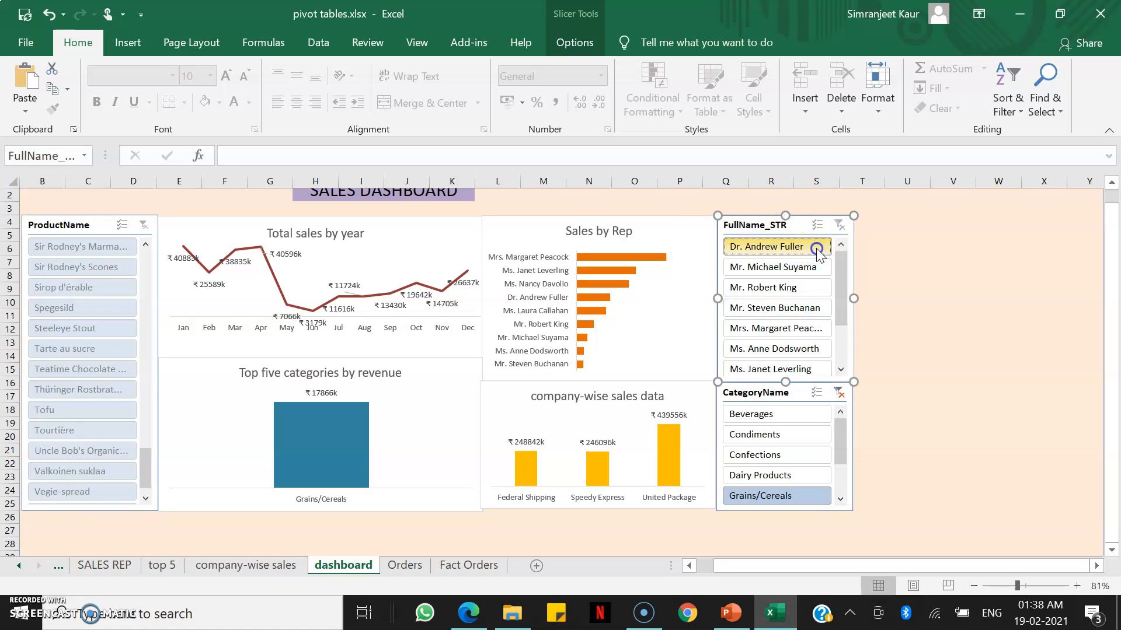
{"action": "left_click", "coordinate": [802, 250]}
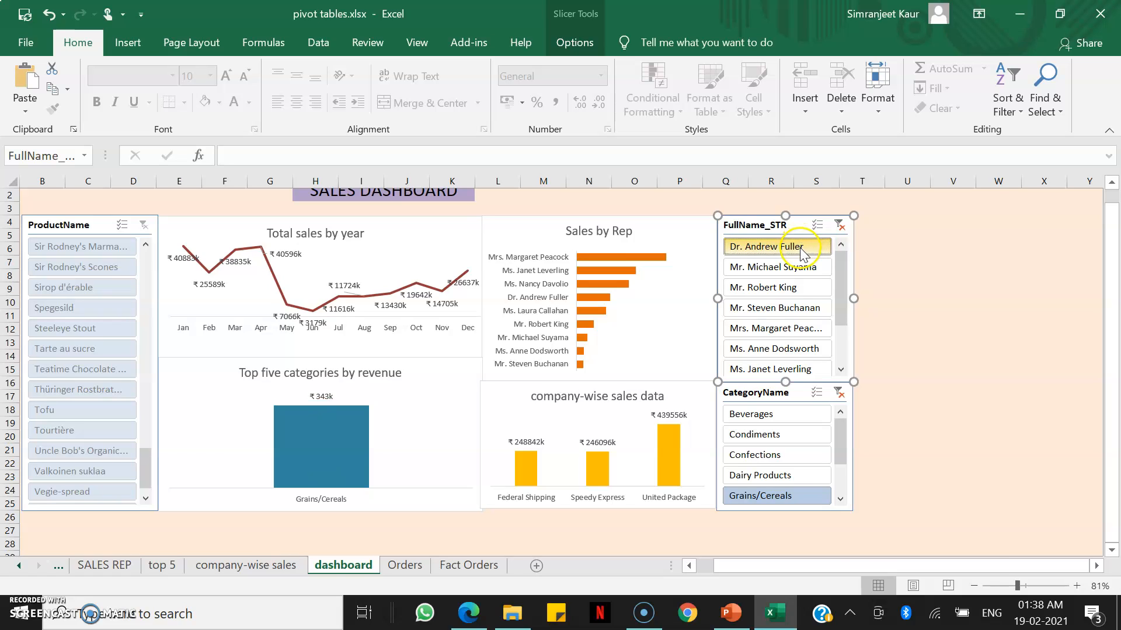
{"action": "right_click", "coordinate": [803, 252]}
{"action": "left_click", "coordinate": [864, 435]}
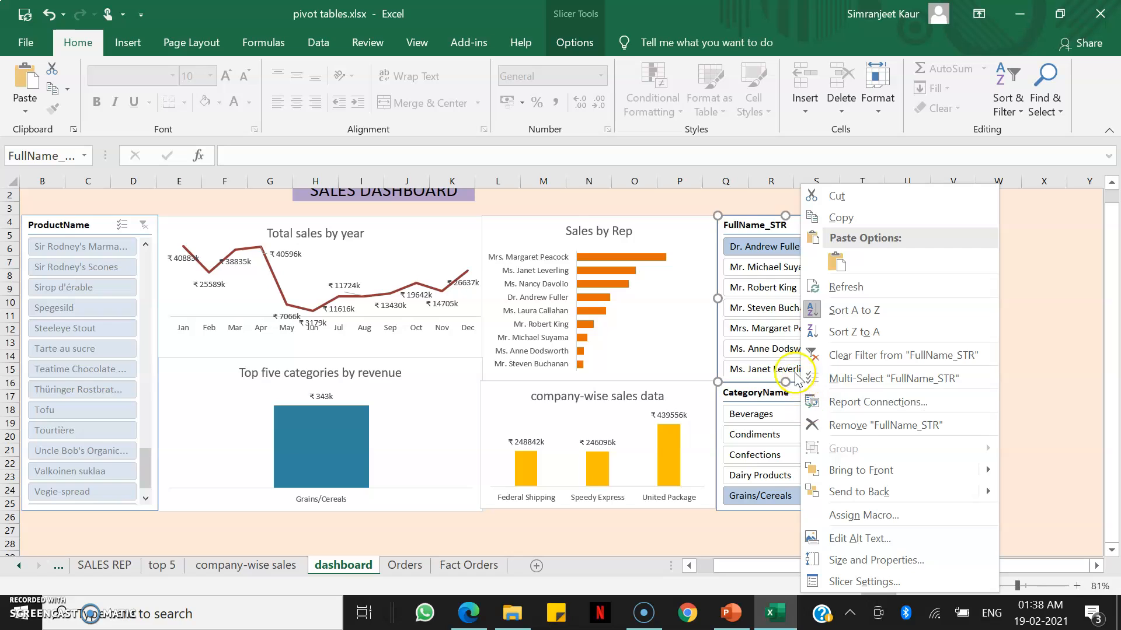
Connect the FullName_STR slicer to all four PivotTables: ANNUAL SALES, company-wise sales, SALES REP and top 5.
{"action": "left_click", "coordinate": [761, 232]}
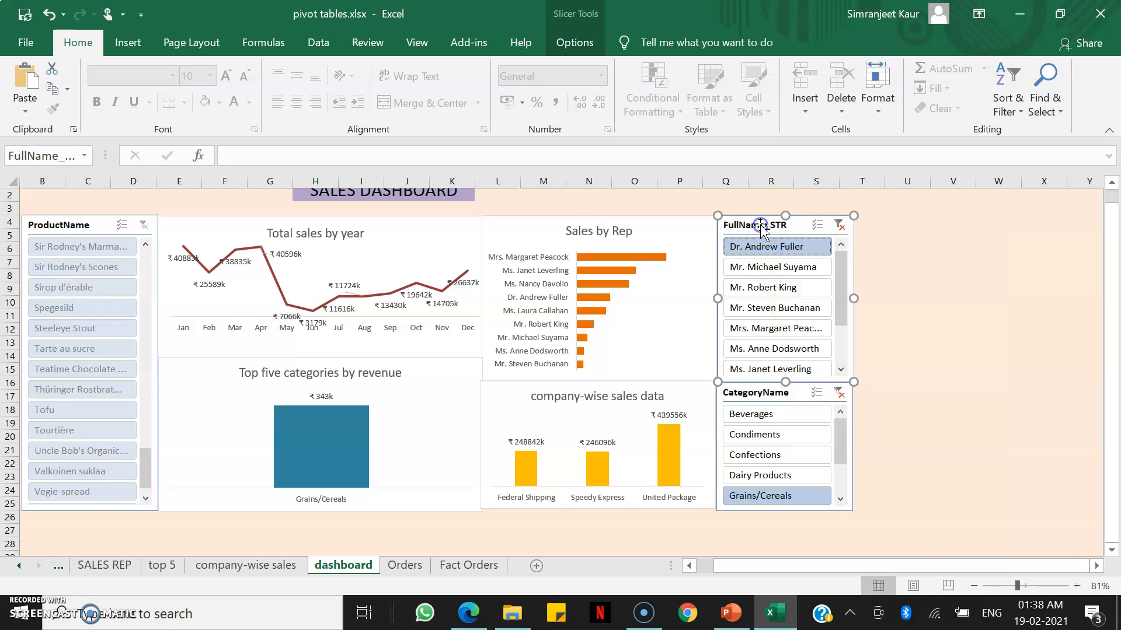
{"action": "right_click", "coordinate": [814, 263]}
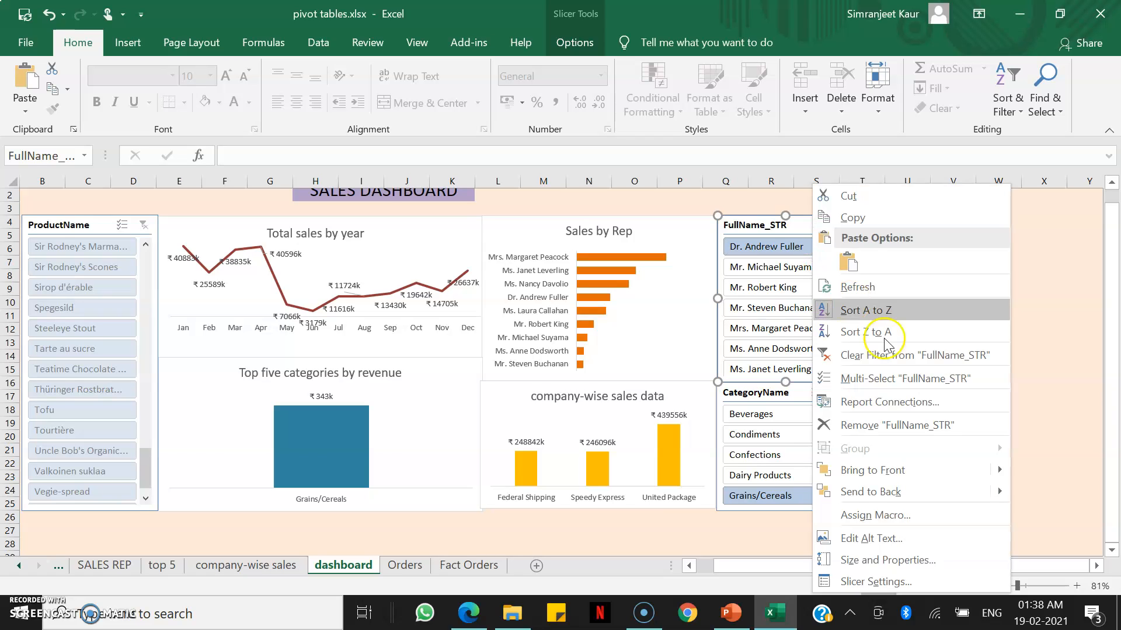
{"action": "left_click", "coordinate": [896, 406]}
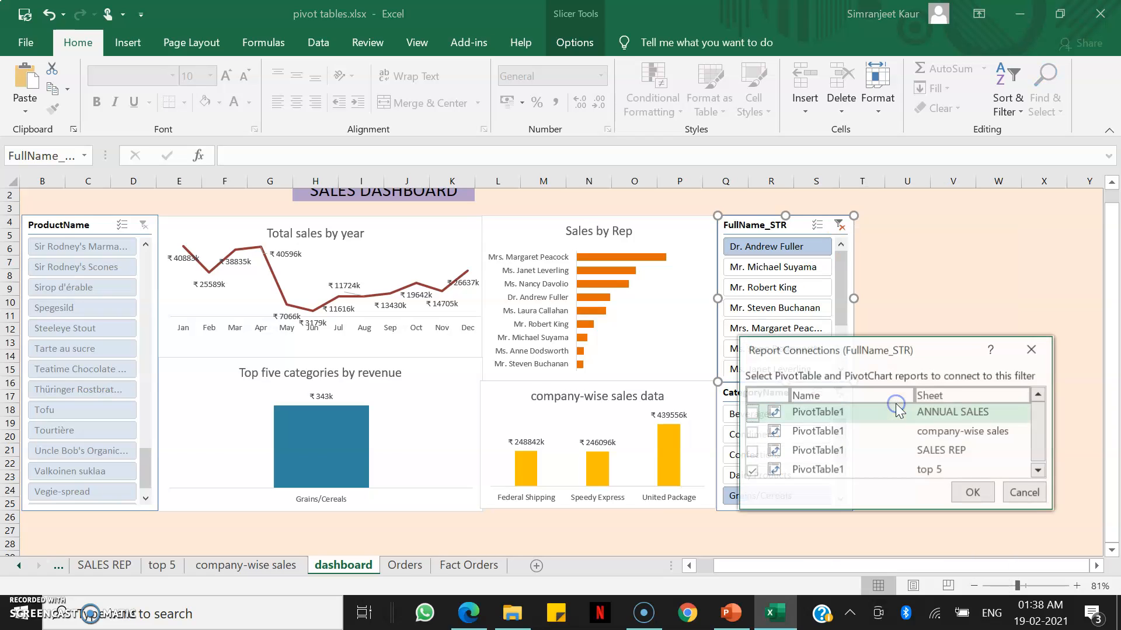
{"action": "left_click", "coordinate": [751, 433]}
{"action": "left_click", "coordinate": [751, 452]}
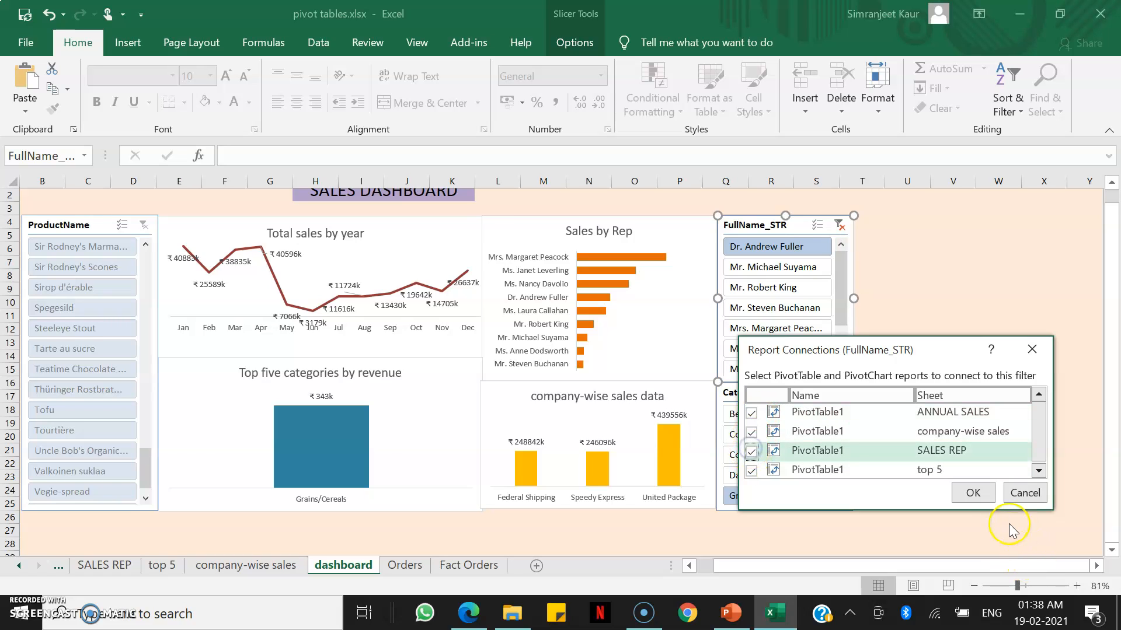
{"action": "left_click", "coordinate": [982, 500]}
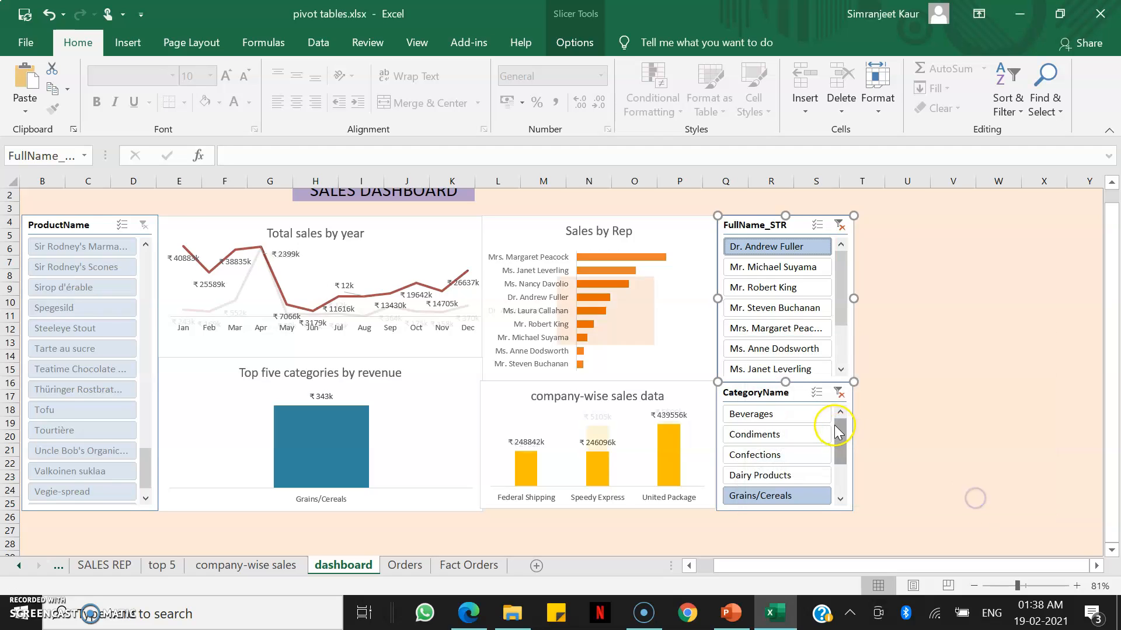
Connect the CategoryName slicer to the ANNUAL SALES, company-wise sales and SALES REP PivotTables as well as top 5.
{"action": "right_click", "coordinate": [798, 415]}
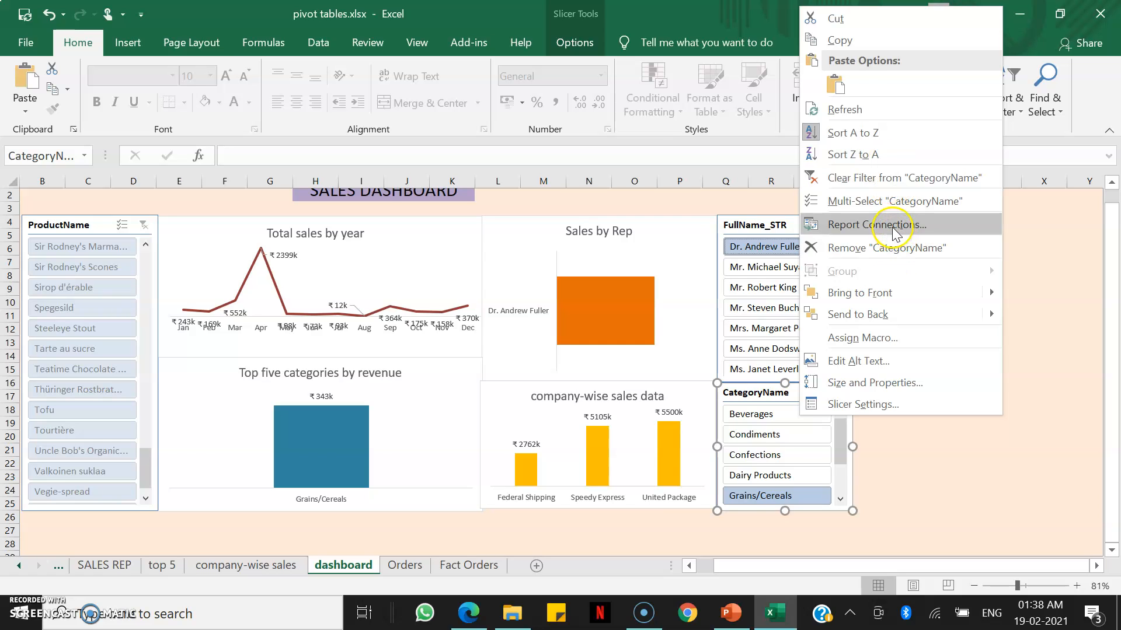
{"action": "left_click", "coordinate": [882, 225]}
{"action": "left_click", "coordinate": [748, 237]}
{"action": "left_click", "coordinate": [747, 255]}
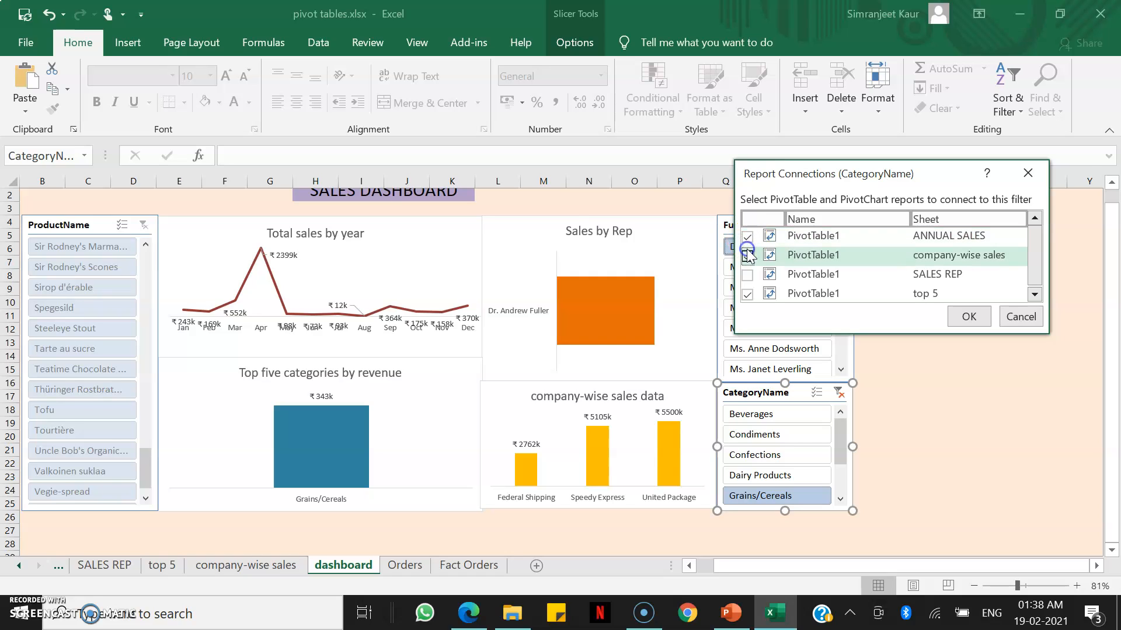
{"action": "left_click", "coordinate": [747, 275]}
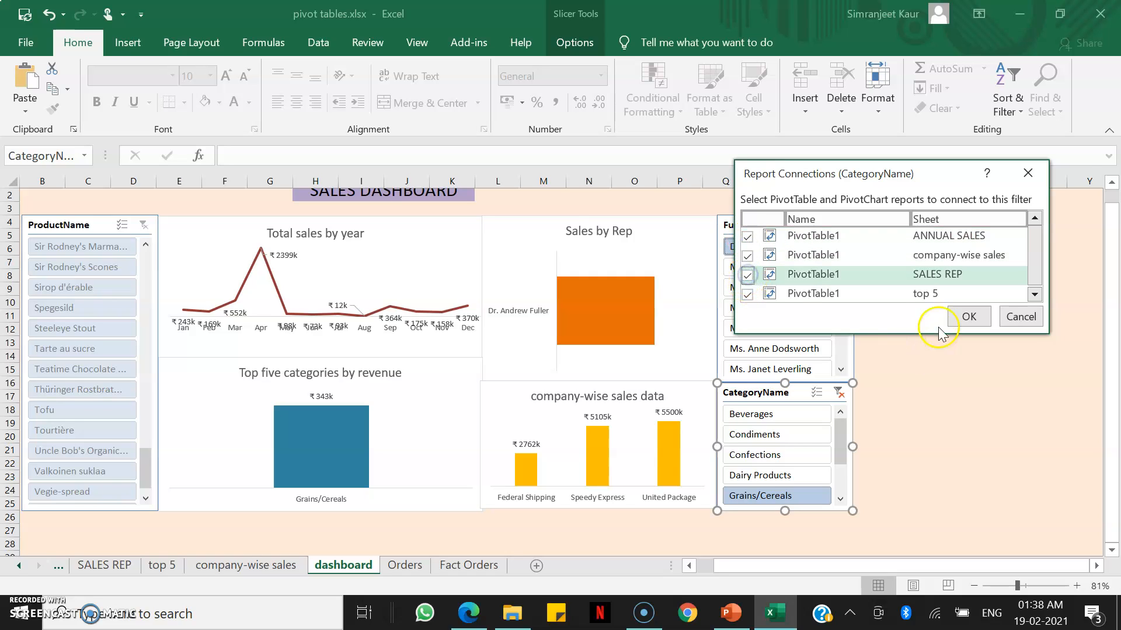
{"action": "left_click", "coordinate": [966, 318]}
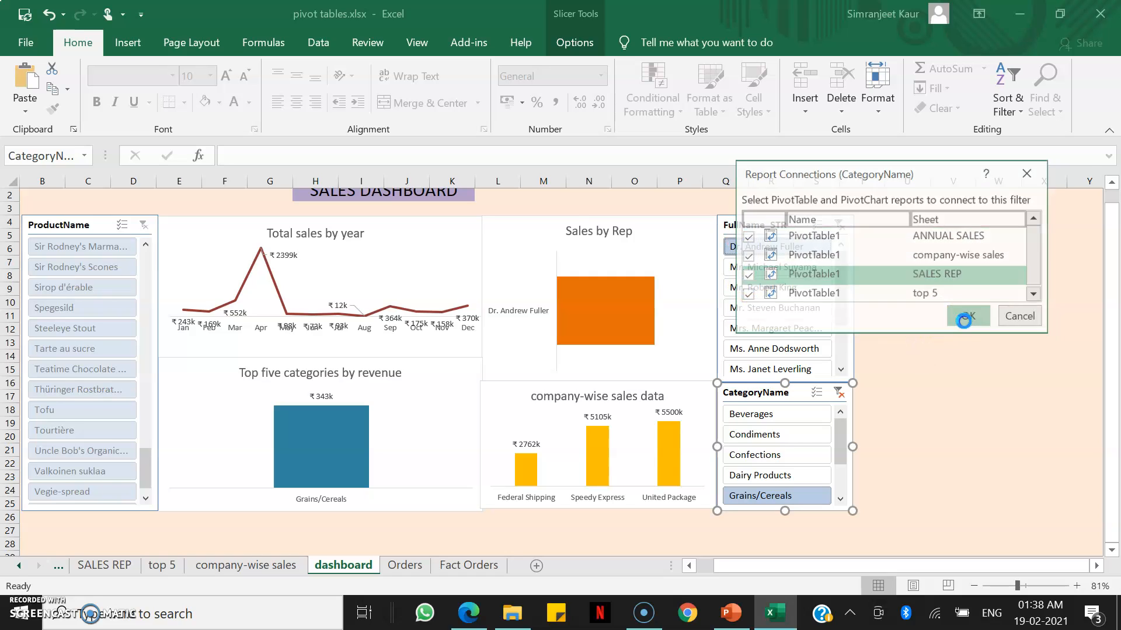
Connect the ProductName slicer to the ANNUAL SALES, company-wise sales and SALES REP PivotTables as well as top 5.
{"action": "right_click", "coordinate": [91, 250]}
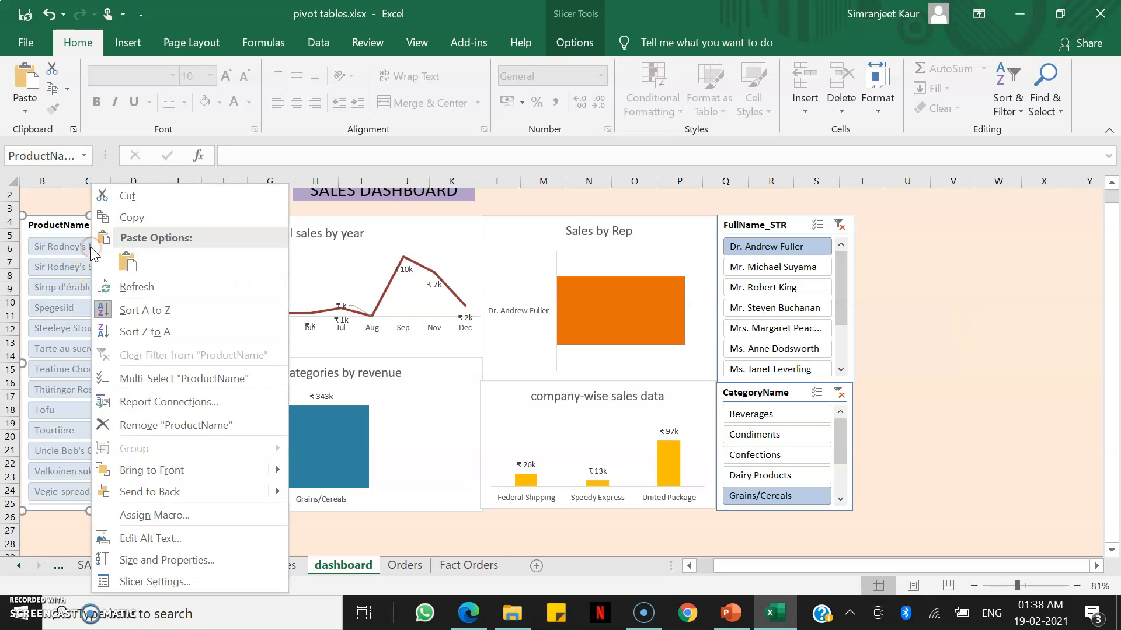
{"action": "left_click", "coordinate": [197, 401]}
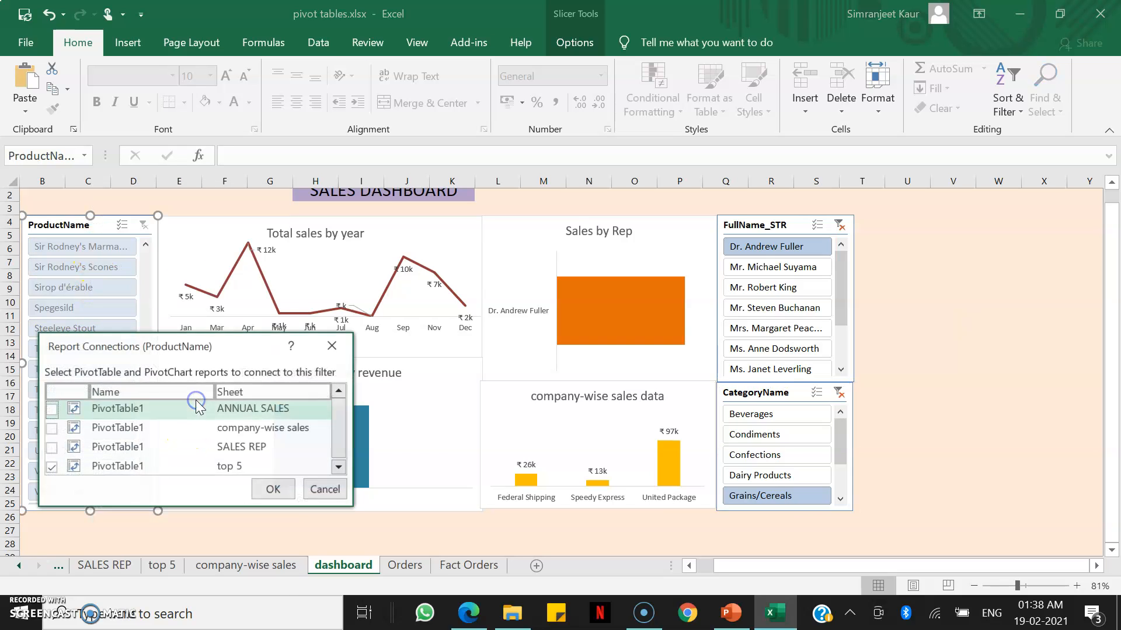
{"action": "left_click", "coordinate": [51, 409]}
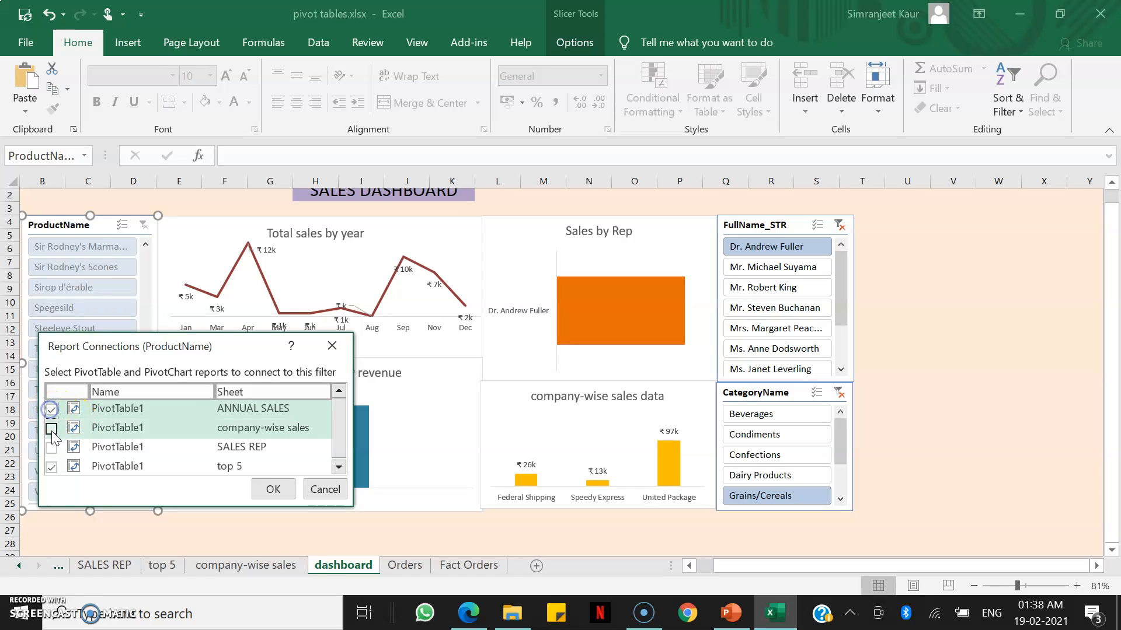
{"action": "left_click", "coordinate": [51, 430]}
{"action": "left_click", "coordinate": [51, 448]}
{"action": "left_click", "coordinate": [272, 490]}
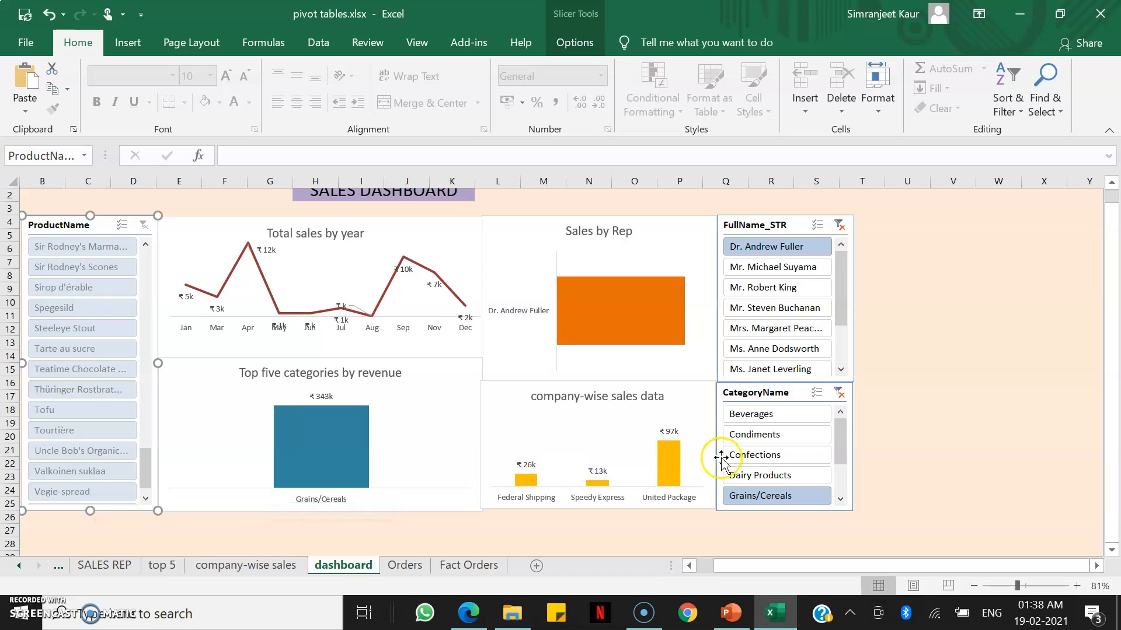
Test the dashboard by filtering single reps and categories in turn, ending with Dr. Andrew Fuller and Beverages.
{"action": "left_click", "coordinate": [799, 289]}
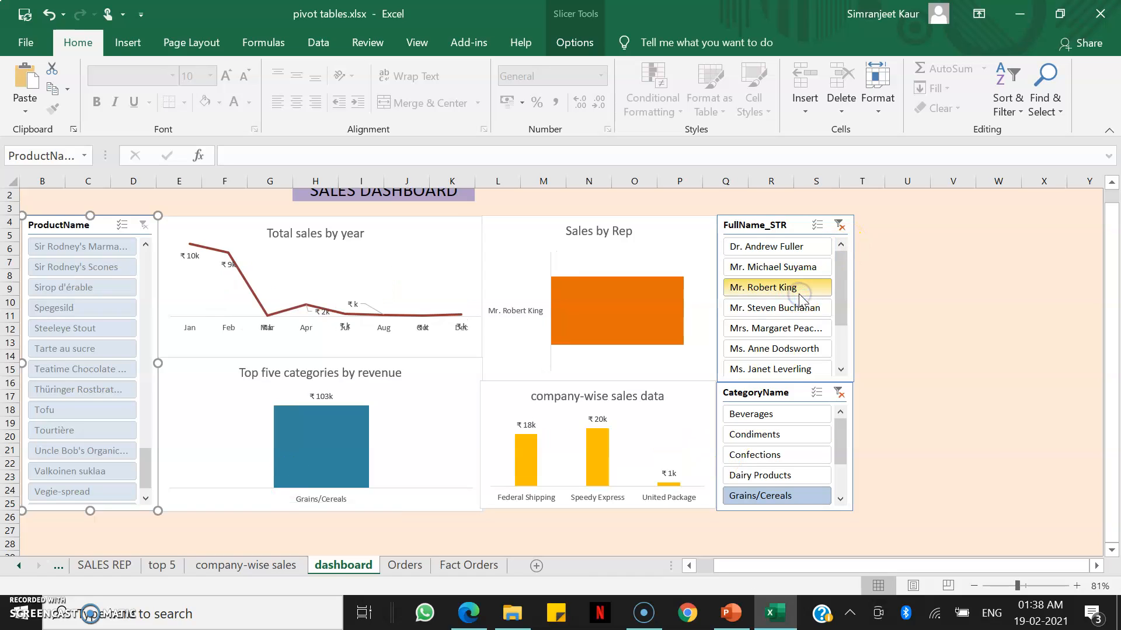
{"action": "left_click", "coordinate": [800, 308]}
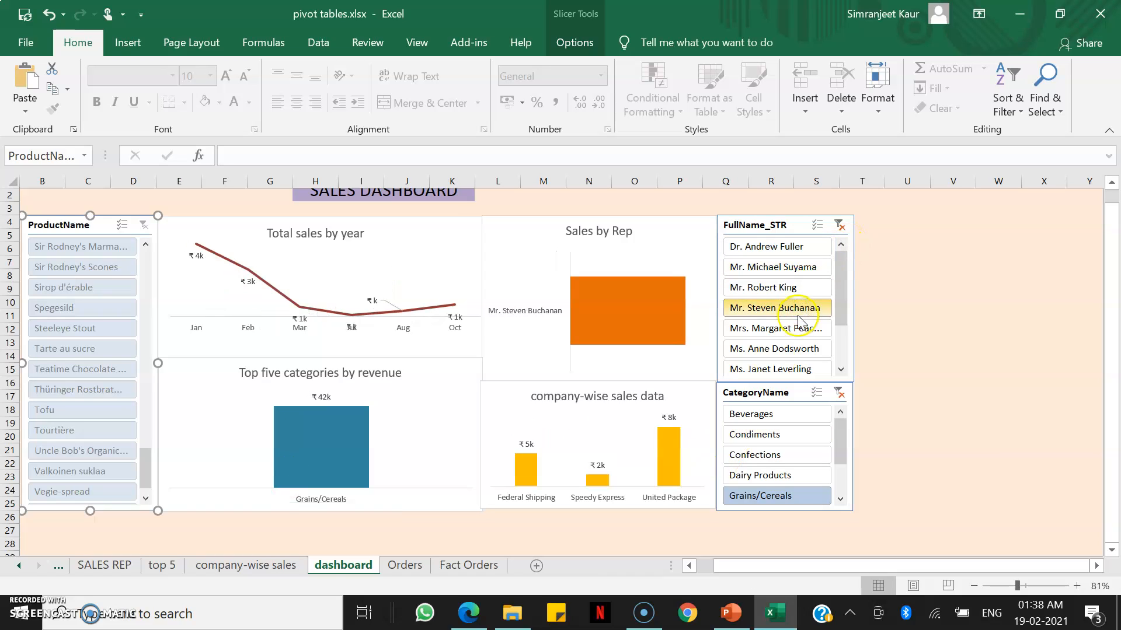
{"action": "left_click", "coordinate": [797, 350]}
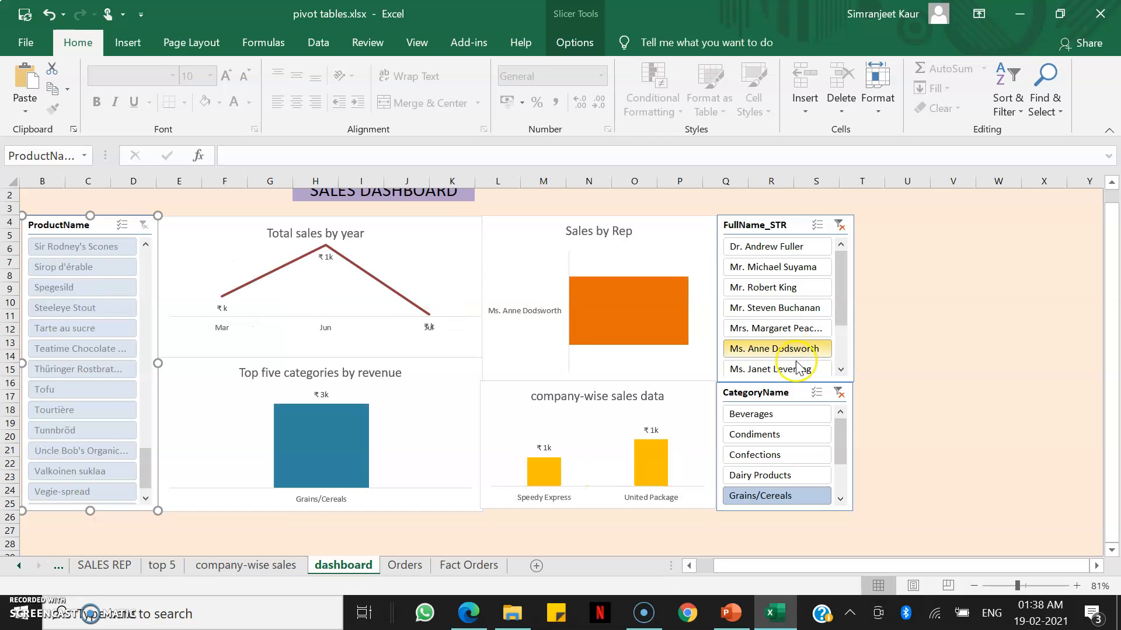
{"action": "left_click", "coordinate": [804, 434]}
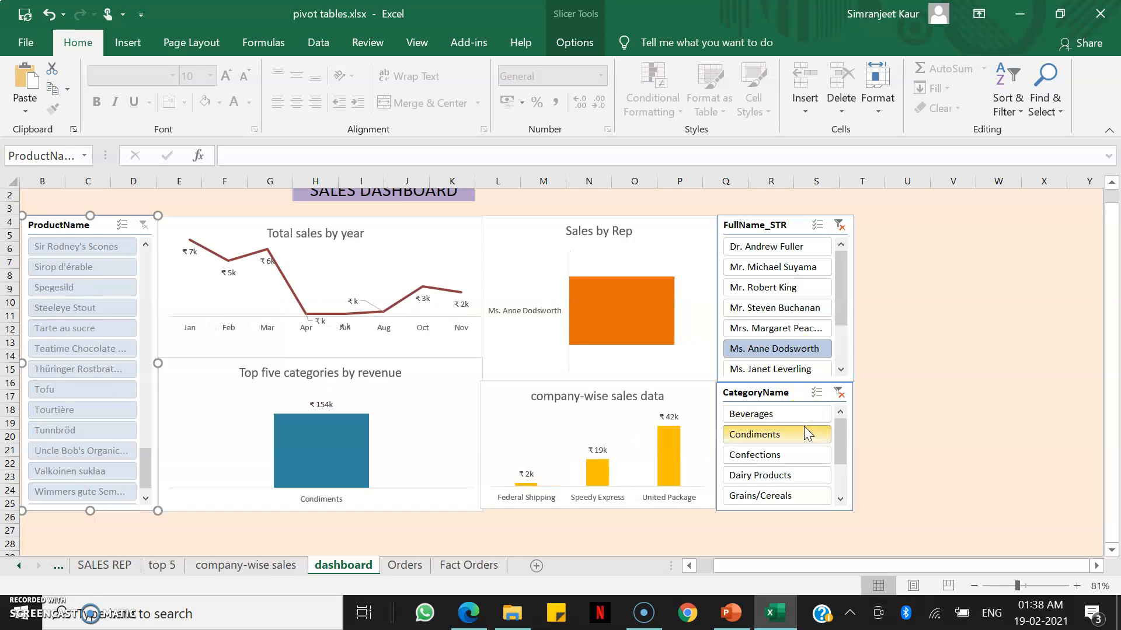
{"action": "left_click", "coordinate": [793, 412]}
{"action": "left_click", "coordinate": [794, 328]}
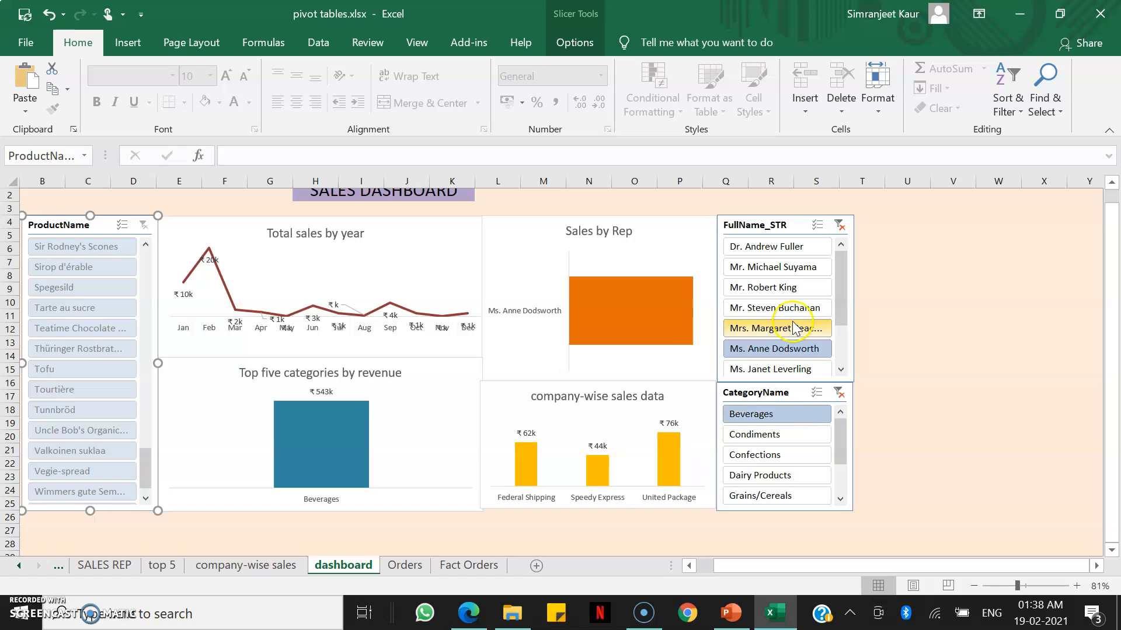
{"action": "left_click", "coordinate": [787, 290]}
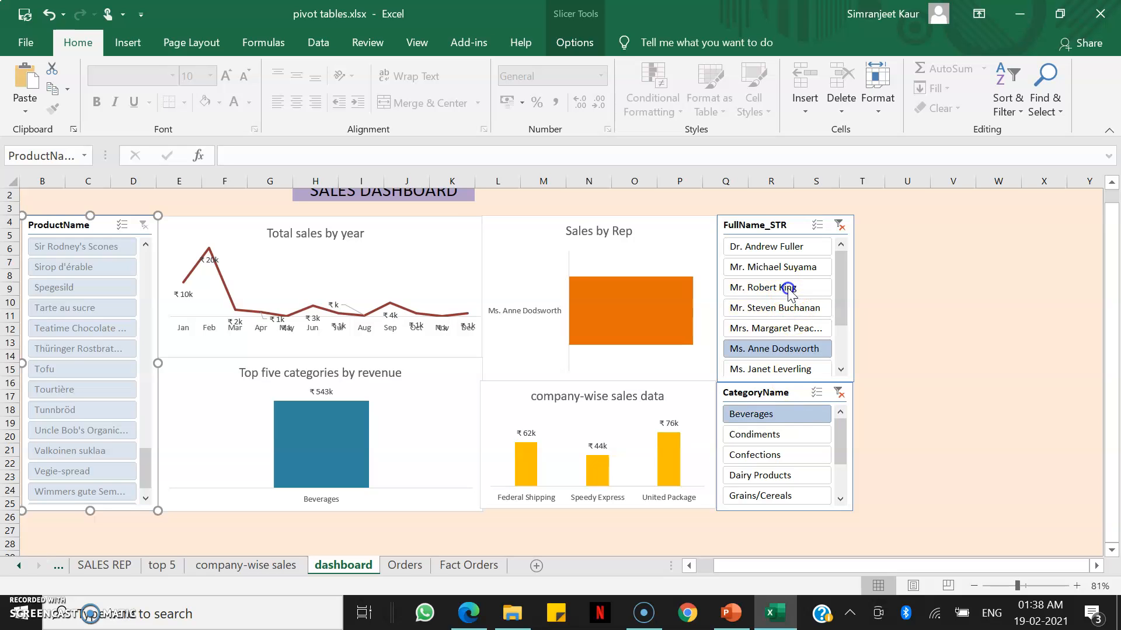
{"action": "left_click", "coordinate": [770, 248]}
Cycle through each rep and several categories on the zoomed dashboard, ending with Ms. Anne Dodsworth and Confections.
{"action": "scroll", "coordinate": [770, 249], "scroll_direction": "up", "scroll_amount": 1}
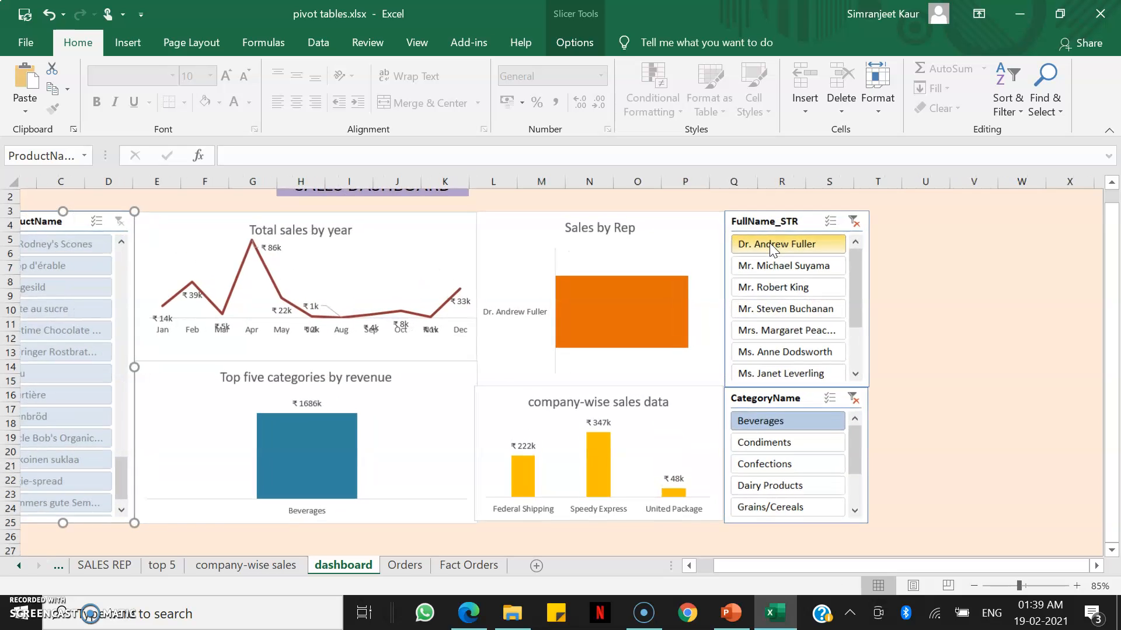
{"action": "scroll", "coordinate": [769, 242], "scroll_direction": "left", "scroll_amount": 2}
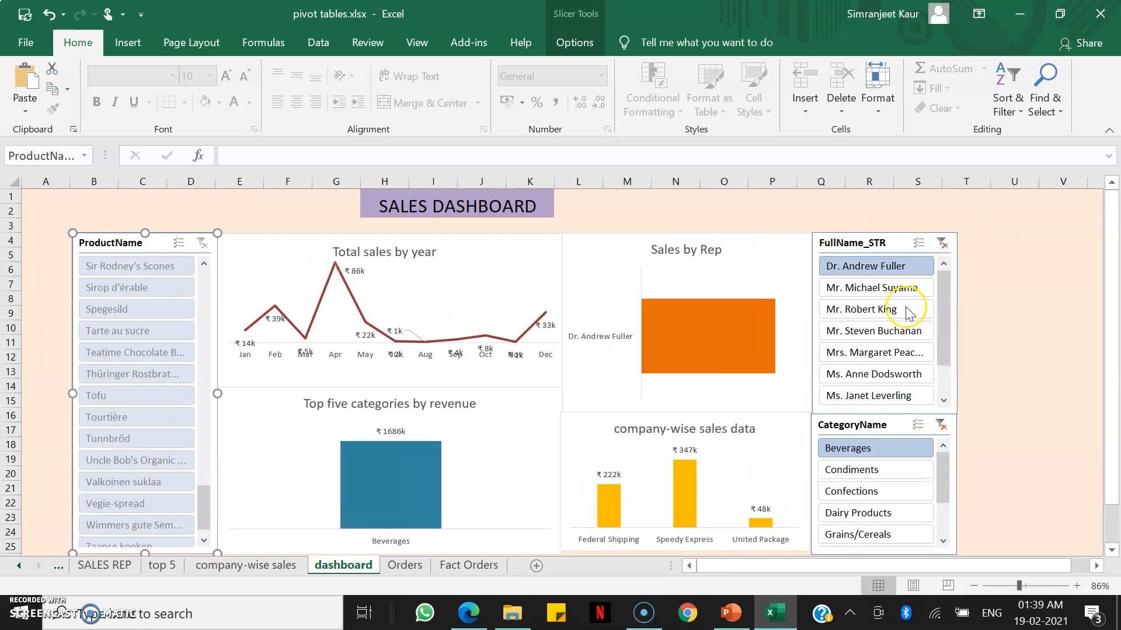
{"action": "left_click", "coordinate": [882, 333]}
{"action": "left_click", "coordinate": [882, 313]}
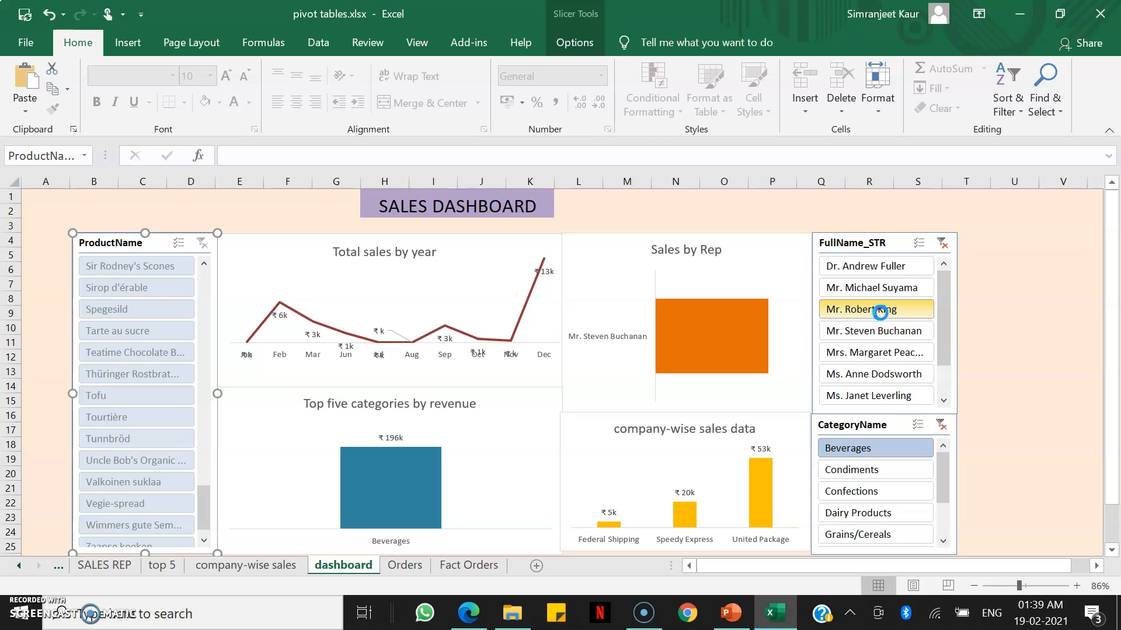
{"action": "left_click", "coordinate": [882, 288]}
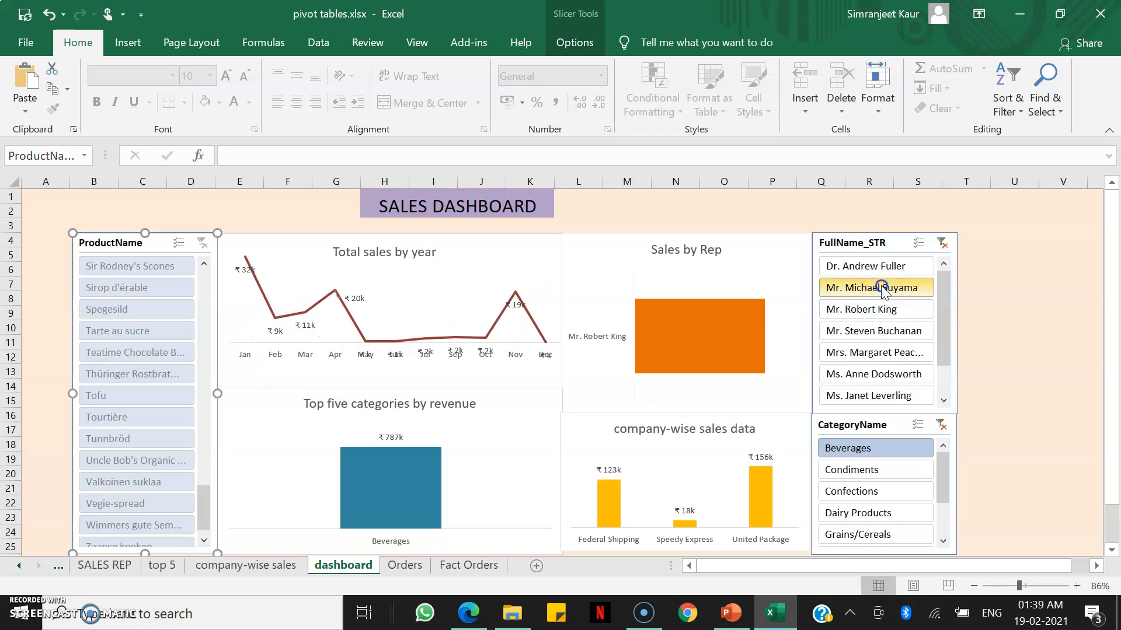
{"action": "left_click", "coordinate": [881, 353]}
{"action": "left_click", "coordinate": [877, 381]}
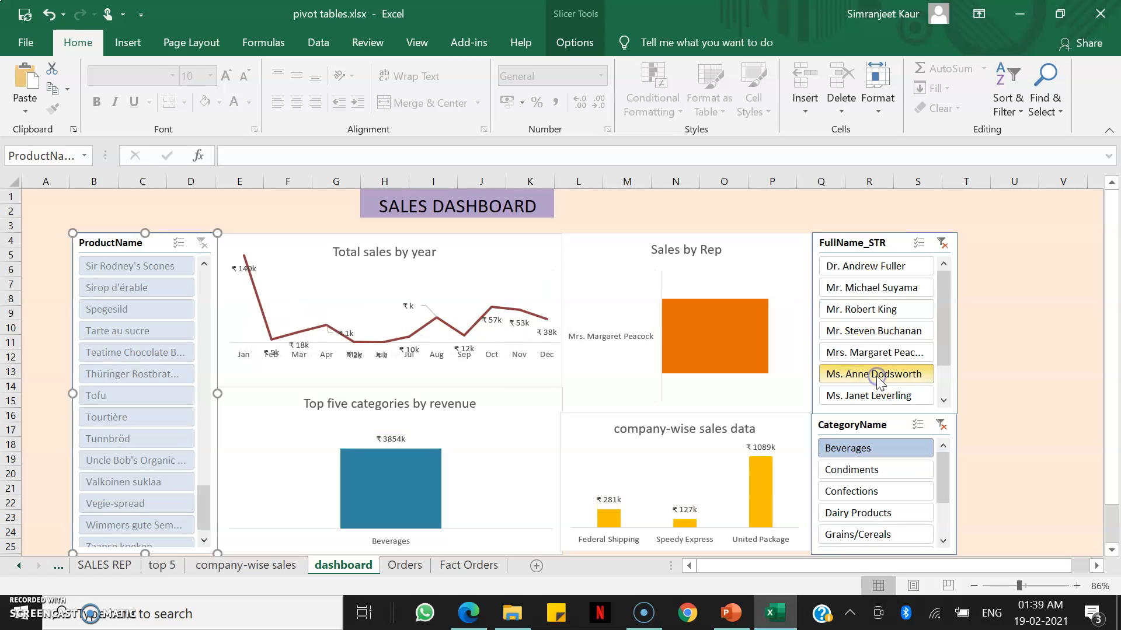
{"action": "left_click", "coordinate": [881, 470]}
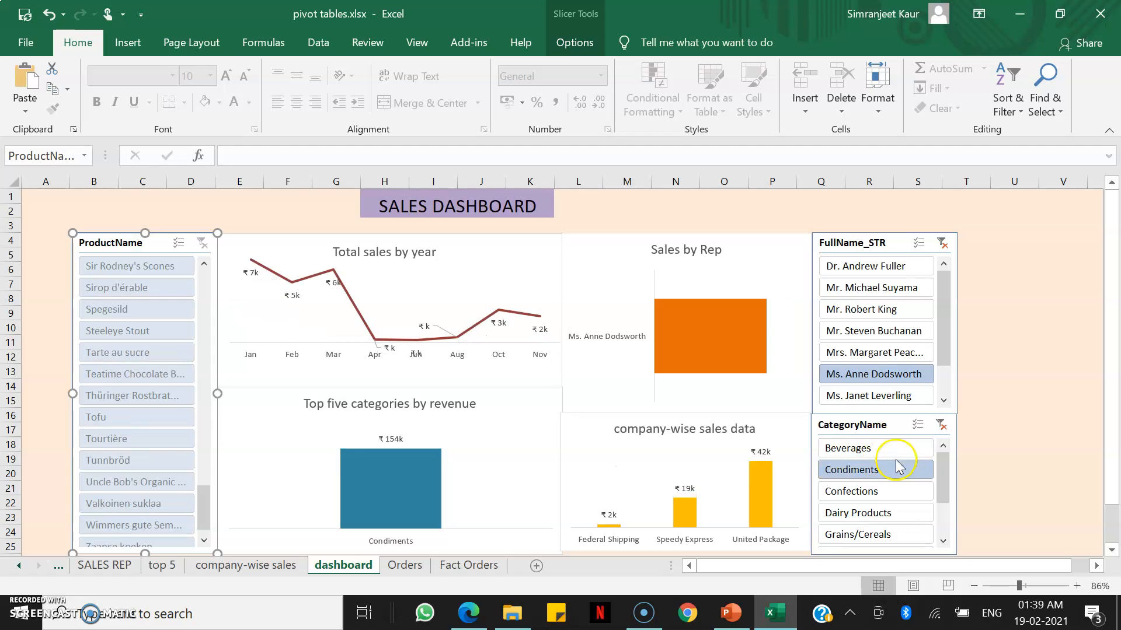
{"action": "left_click", "coordinate": [896, 492]}
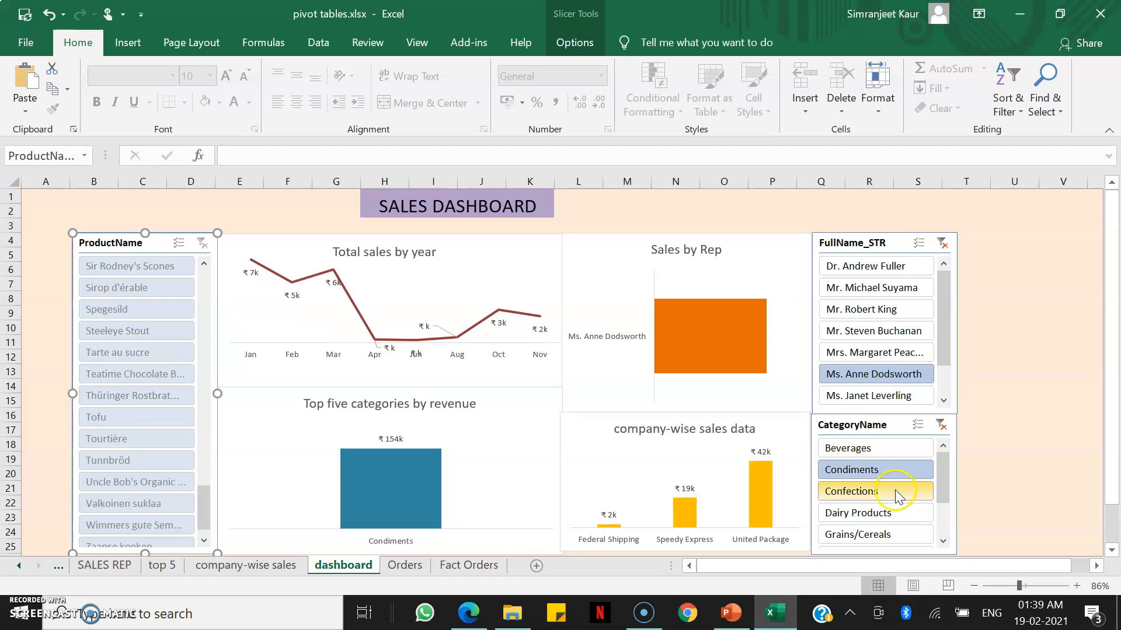
Multi-select Mr. Robert King, Mr. Steven Buchanan and Mrs. Margaret Peacock, and add Condiments to the Confections category filter.
{"action": "left_click", "coordinate": [892, 310]}
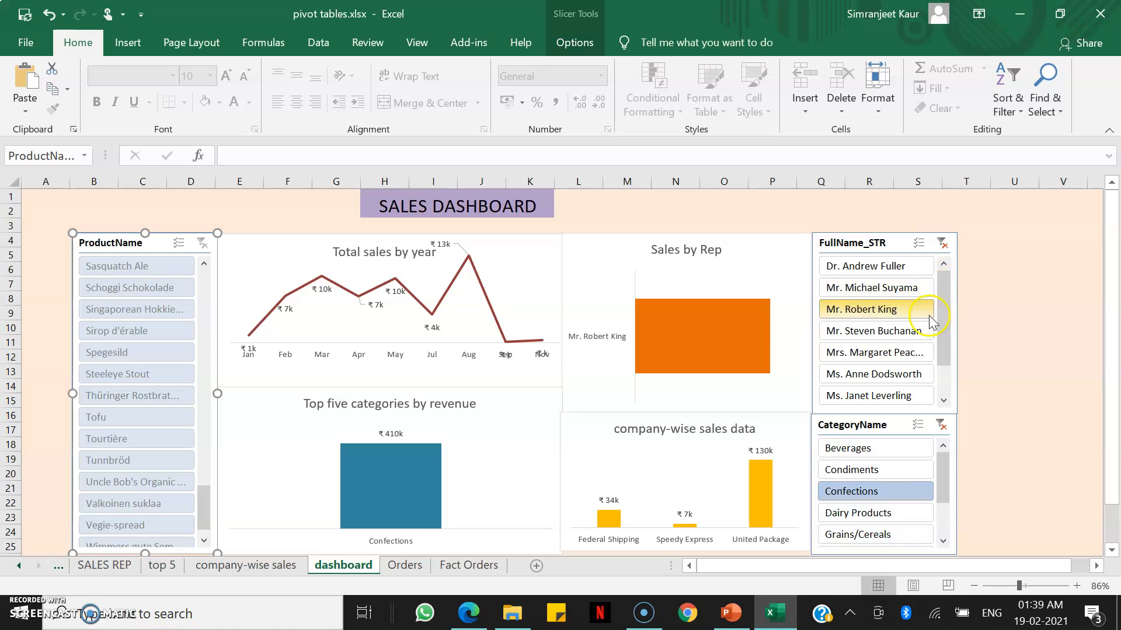
{"action": "left_click", "coordinate": [899, 331], "text": "ctrl"}
{"action": "left_click", "coordinate": [897, 362], "text": "ctrl"}
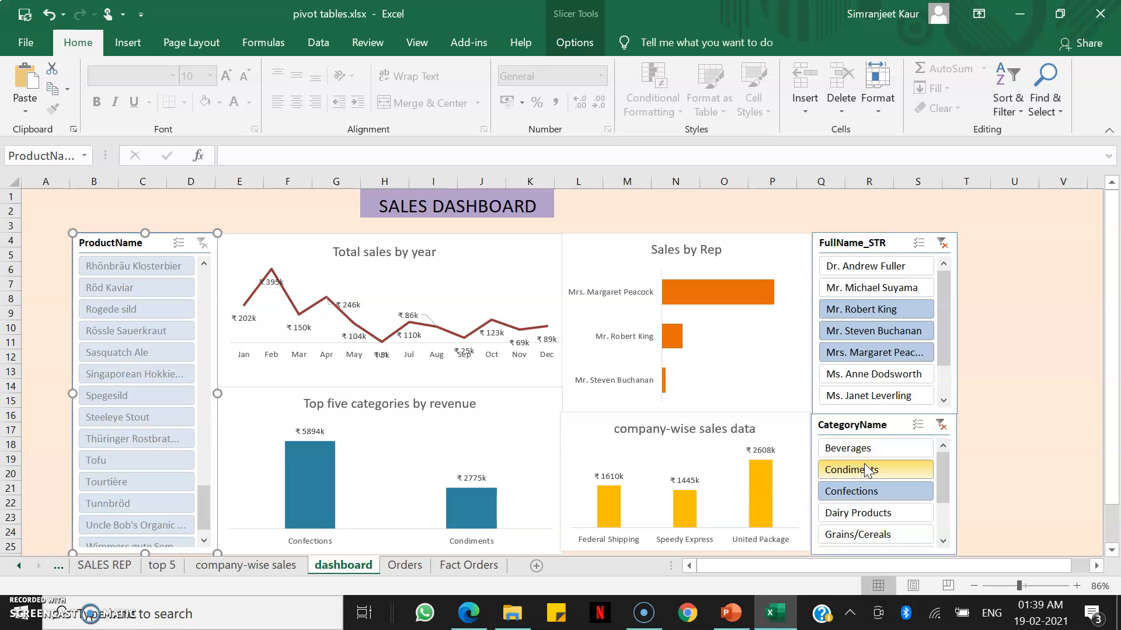
{"action": "left_click", "coordinate": [864, 464]}
{"action": "left_click", "coordinate": [874, 517]}
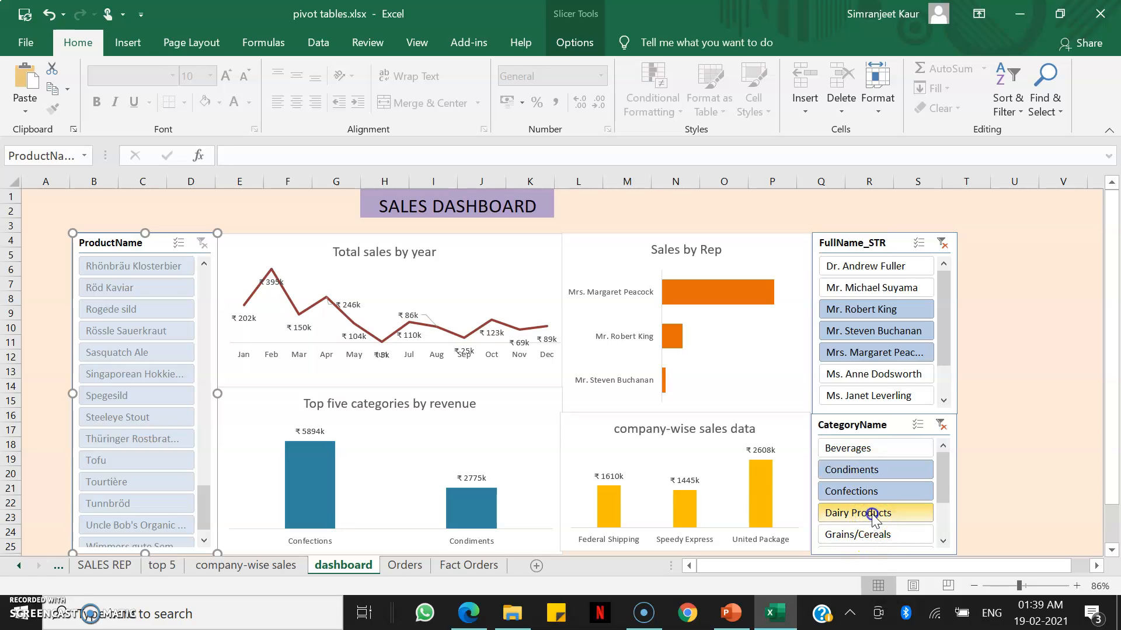